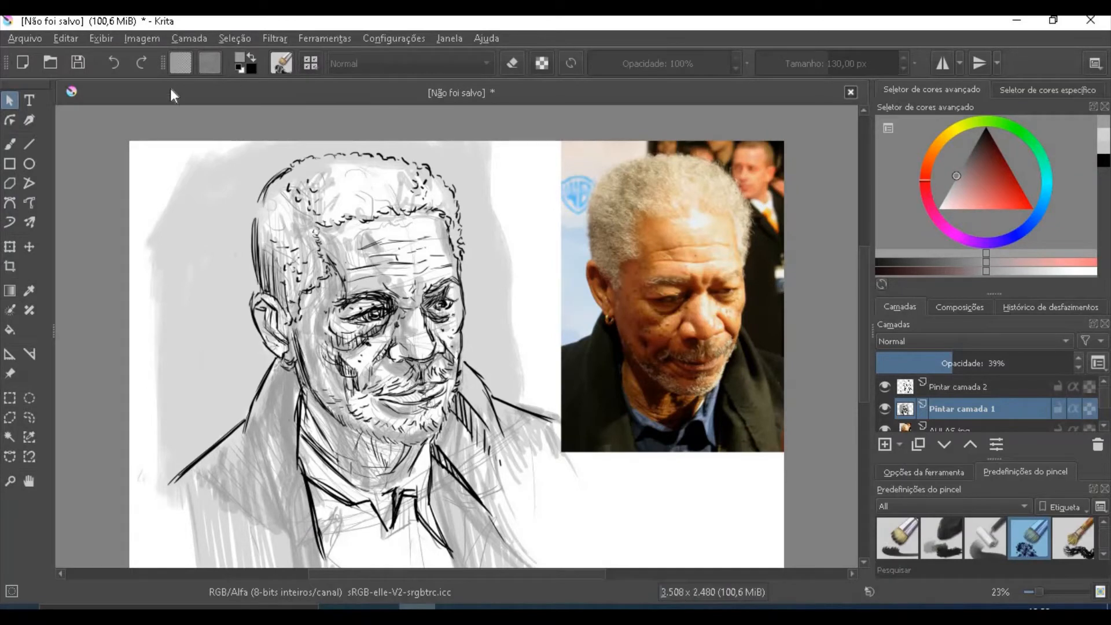
# - Extend the light grey background on both sides of the portrait using the Dry Bristles brush at 130 px
pyautogui.press('b')
pyautogui.click(311, 63)
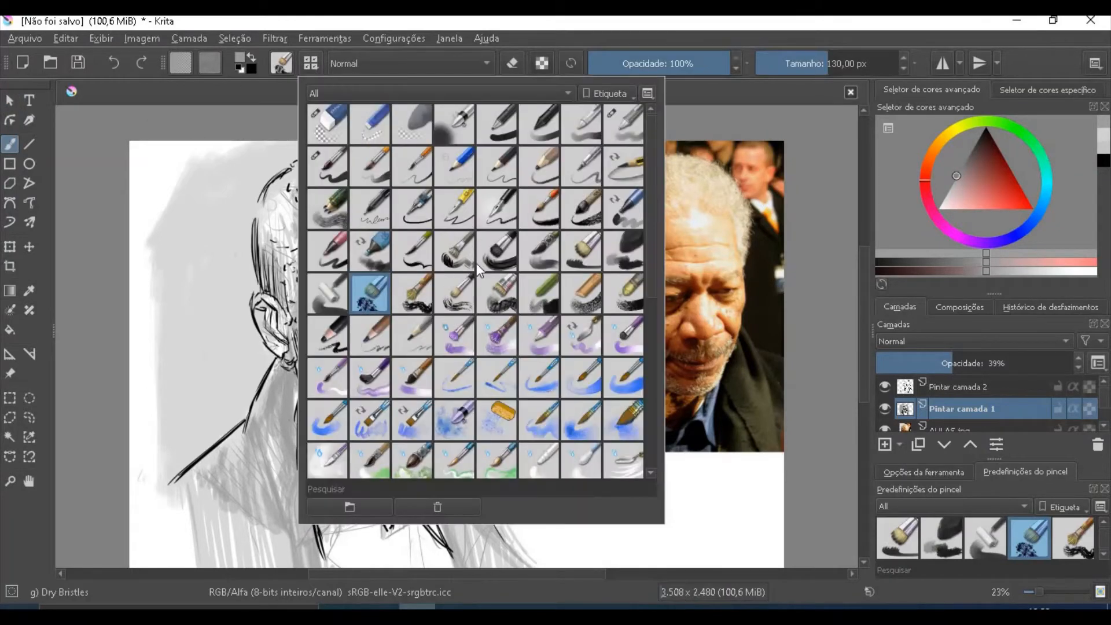
pyautogui.click(185, 262)
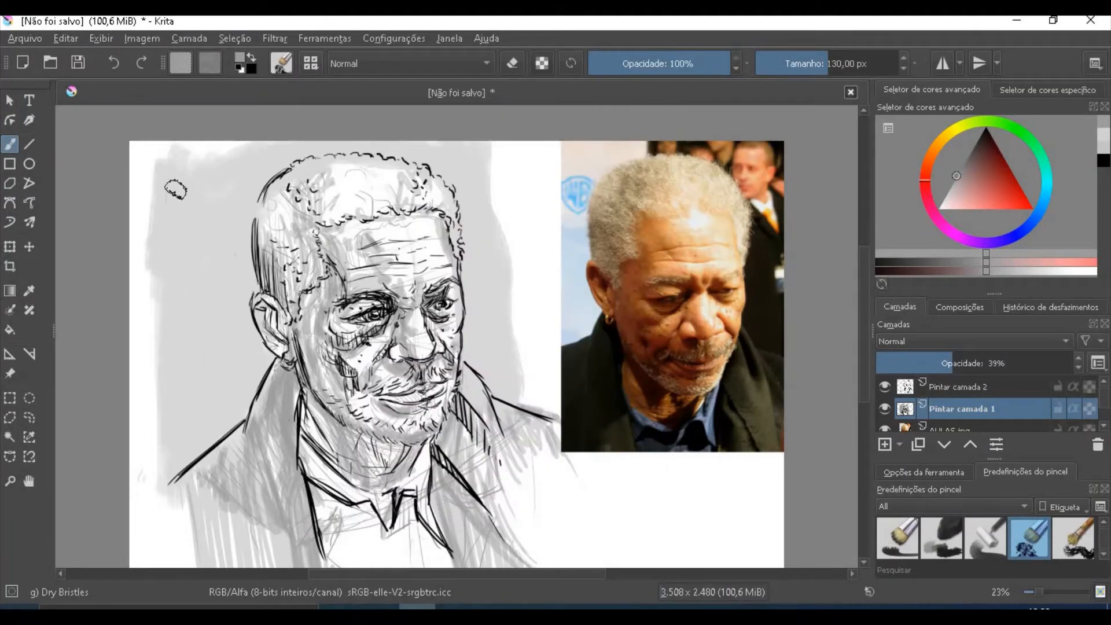
pyautogui.moveTo(489, 334)
pyautogui.mouseDown()
pyautogui.moveTo(500, 152)
pyautogui.moveTo(518, 222)
pyautogui.moveTo(518, 126)
pyautogui.moveTo(531, 255)
pyautogui.moveTo(533, 163)
pyautogui.moveTo(526, 335)
pyautogui.moveTo(542, 397)
pyautogui.mouseUp()
pyautogui.moveTo(165, 299); pyautogui.dragTo(149, 372)
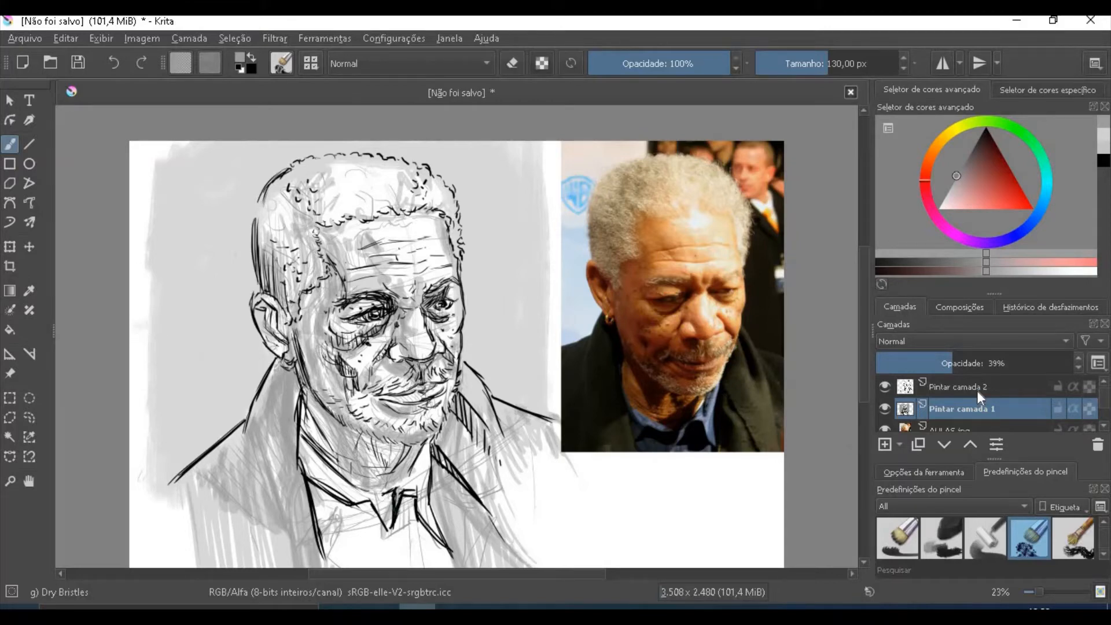
# - Set the Pintar camada 1 layer to 50% opacity and cover the coat and shirt with a darker grey base tone
pyautogui.moveTo(946, 365)
pyautogui.mouseDown()
pyautogui.moveTo(1059, 368)
pyautogui.moveTo(960, 376)
pyautogui.mouseUp()
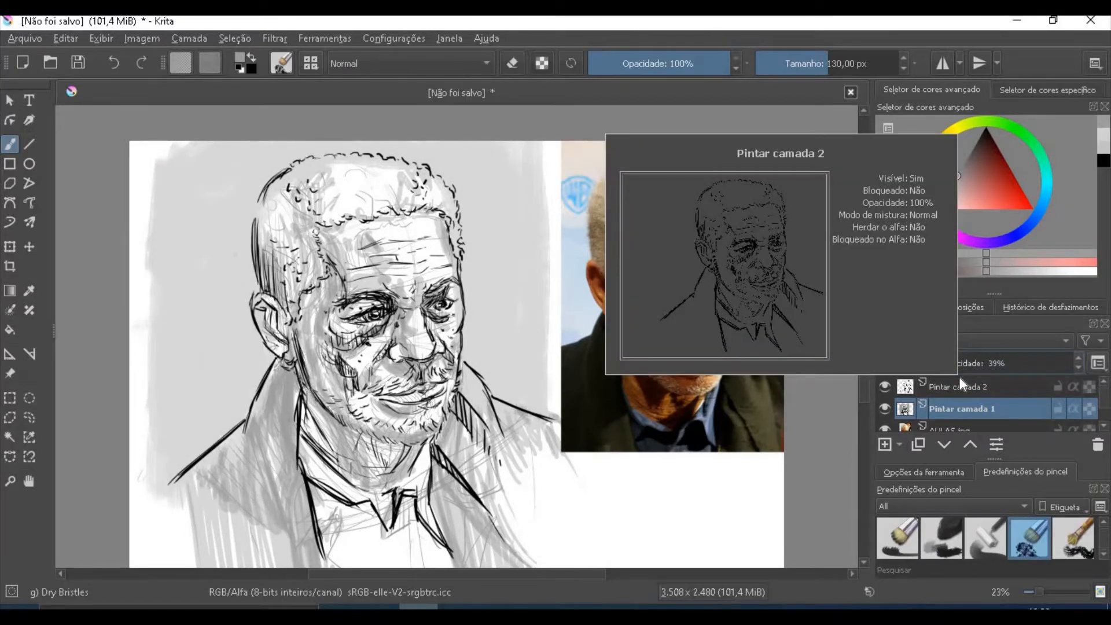
pyautogui.moveTo(953, 364); pyautogui.dragTo(977, 368)
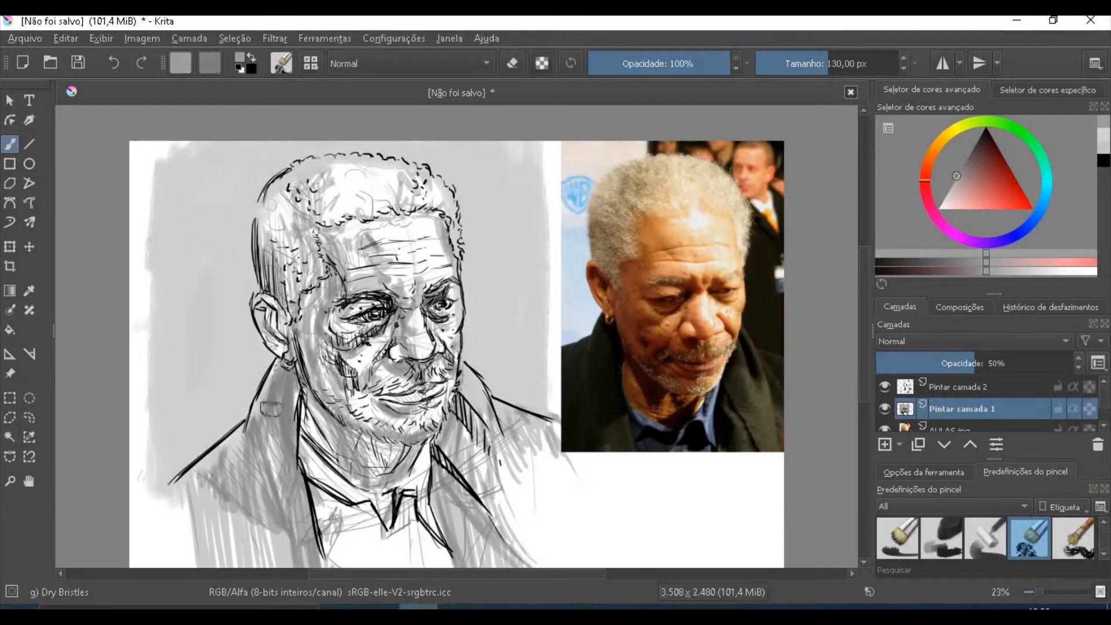
pyautogui.moveTo(959, 172)
pyautogui.mouseDown()
pyautogui.moveTo(978, 145)
pyautogui.moveTo(957, 157)
pyautogui.moveTo(966, 157)
pyautogui.mouseUp()
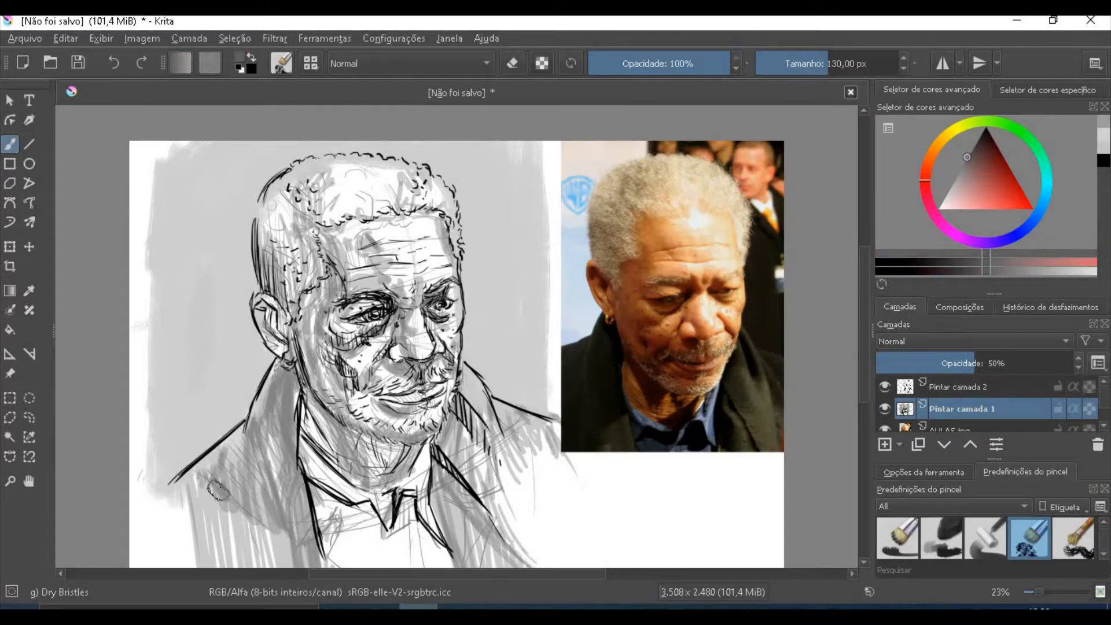
pyautogui.moveTo(179, 483); pyautogui.dragTo(246, 434)
pyautogui.moveTo(191, 478)
pyautogui.mouseDown()
pyautogui.moveTo(259, 428)
pyautogui.moveTo(279, 389)
pyautogui.moveTo(260, 428)
pyautogui.moveTo(262, 472)
pyautogui.moveTo(268, 485)
pyautogui.moveTo(290, 405)
pyautogui.moveTo(289, 502)
pyautogui.moveTo(288, 444)
pyautogui.moveTo(304, 546)
pyautogui.moveTo(285, 543)
pyautogui.moveTo(264, 447)
pyautogui.moveTo(272, 554)
pyautogui.moveTo(252, 508)
pyautogui.moveTo(245, 564)
pyautogui.moveTo(224, 471)
pyautogui.moveTo(212, 568)
pyautogui.moveTo(189, 539)
pyautogui.moveTo(185, 480)
pyautogui.moveTo(163, 559)
pyautogui.moveTo(196, 438)
pyautogui.moveTo(189, 458)
pyautogui.moveTo(269, 408)
pyautogui.moveTo(217, 482)
pyautogui.moveTo(269, 389)
pyautogui.moveTo(258, 360)
pyautogui.moveTo(237, 363)
pyautogui.moveTo(200, 444)
pyautogui.moveTo(155, 467)
pyautogui.moveTo(249, 381)
pyautogui.moveTo(234, 340)
pyautogui.moveTo(186, 410)
pyautogui.moveTo(212, 368)
pyautogui.moveTo(148, 441)
pyautogui.moveTo(224, 310)
pyautogui.moveTo(234, 337)
pyautogui.moveTo(241, 316)
pyautogui.moveTo(244, 340)
pyautogui.mouseUp()
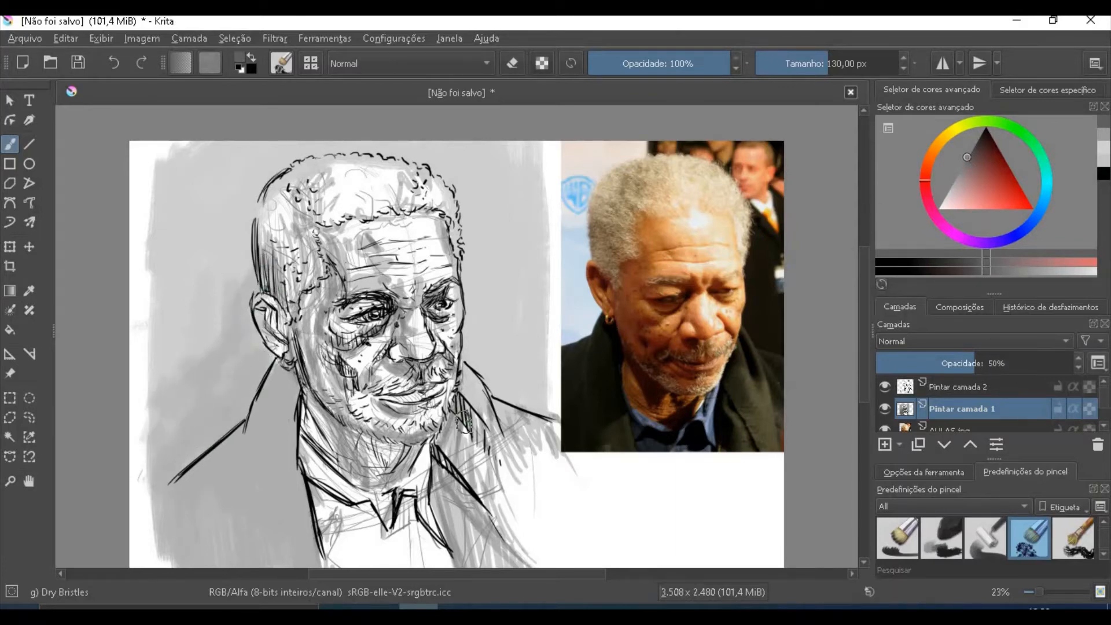
pyautogui.moveTo(318, 480)
pyautogui.mouseDown()
pyautogui.moveTo(347, 544)
pyautogui.moveTo(377, 565)
pyautogui.moveTo(318, 448)
pyautogui.moveTo(359, 498)
pyautogui.moveTo(408, 539)
pyautogui.moveTo(408, 517)
pyautogui.moveTo(440, 556)
pyautogui.moveTo(481, 509)
pyautogui.moveTo(504, 561)
pyautogui.moveTo(450, 431)
pyautogui.moveTo(460, 407)
pyautogui.moveTo(492, 481)
pyautogui.moveTo(510, 440)
pyautogui.moveTo(538, 458)
pyautogui.moveTo(556, 531)
pyautogui.moveTo(538, 431)
pyautogui.mouseUp()
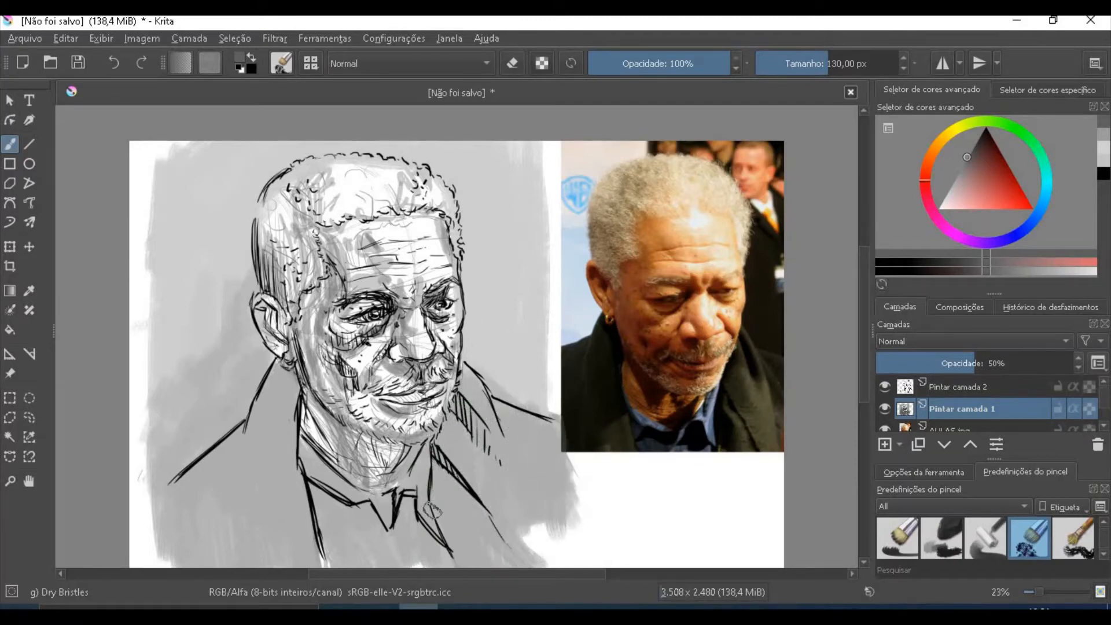
# - Choose a dark brownish grey and paint the coat's shoulders and lapels on both sides of the figure
pyautogui.click(978, 142)
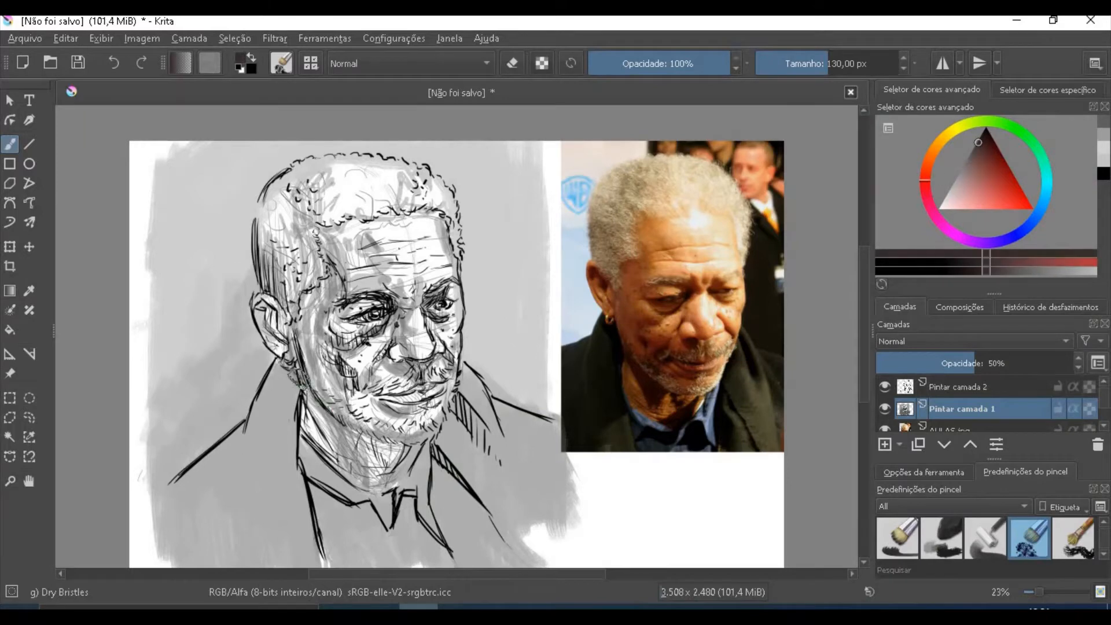
pyautogui.moveTo(299, 376)
pyautogui.mouseDown()
pyautogui.moveTo(283, 440)
pyautogui.moveTo(286, 376)
pyautogui.moveTo(259, 439)
pyautogui.moveTo(281, 371)
pyautogui.moveTo(257, 424)
pyautogui.moveTo(263, 533)
pyautogui.moveTo(292, 390)
pyautogui.mouseUp()
pyautogui.moveTo(264, 463)
pyautogui.mouseDown()
pyautogui.moveTo(247, 496)
pyautogui.moveTo(258, 440)
pyautogui.moveTo(208, 448)
pyautogui.moveTo(167, 521)
pyautogui.moveTo(201, 563)
pyautogui.mouseUp()
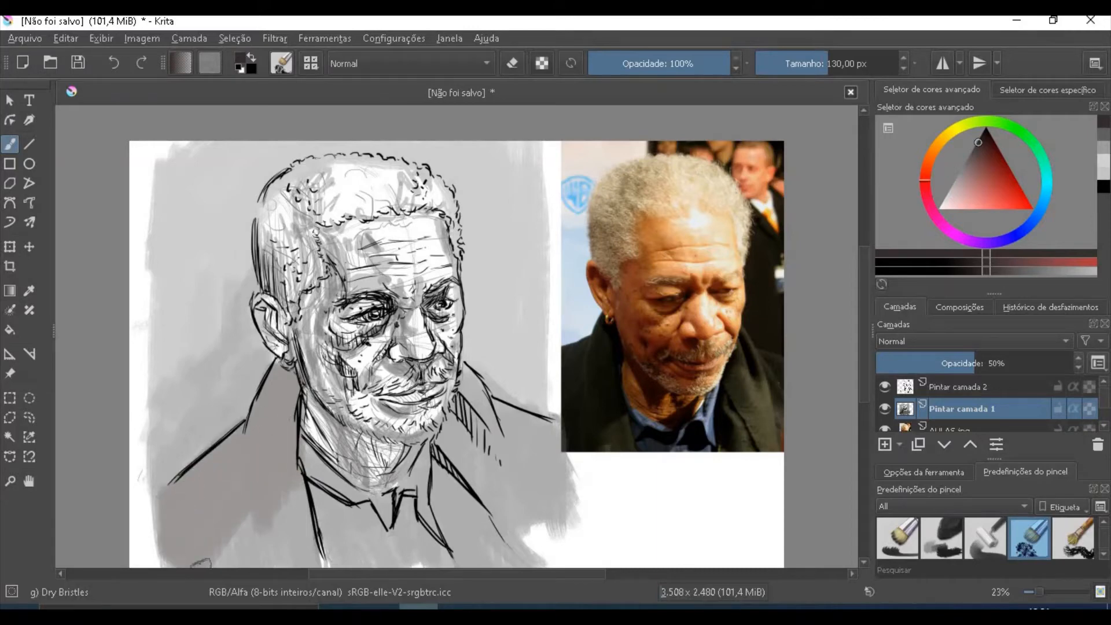
pyautogui.moveTo(267, 514); pyautogui.dragTo(298, 471)
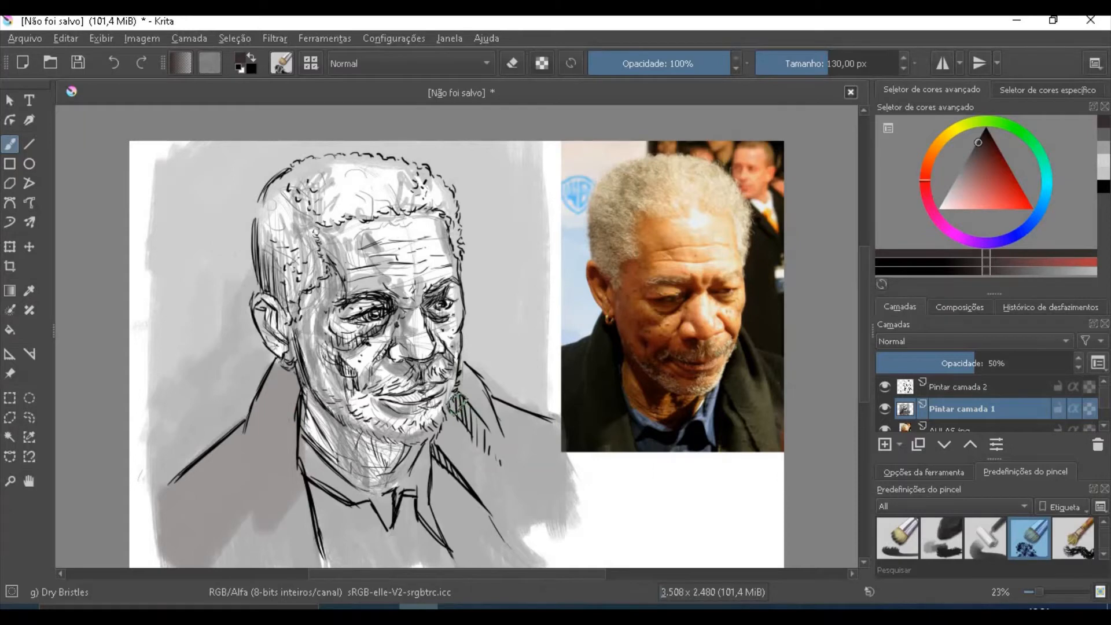
pyautogui.moveTo(454, 408)
pyautogui.mouseDown()
pyautogui.moveTo(450, 440)
pyautogui.moveTo(503, 519)
pyautogui.mouseUp()
pyautogui.moveTo(437, 454)
pyautogui.mouseDown()
pyautogui.moveTo(436, 503)
pyautogui.moveTo(462, 551)
pyautogui.mouseUp()
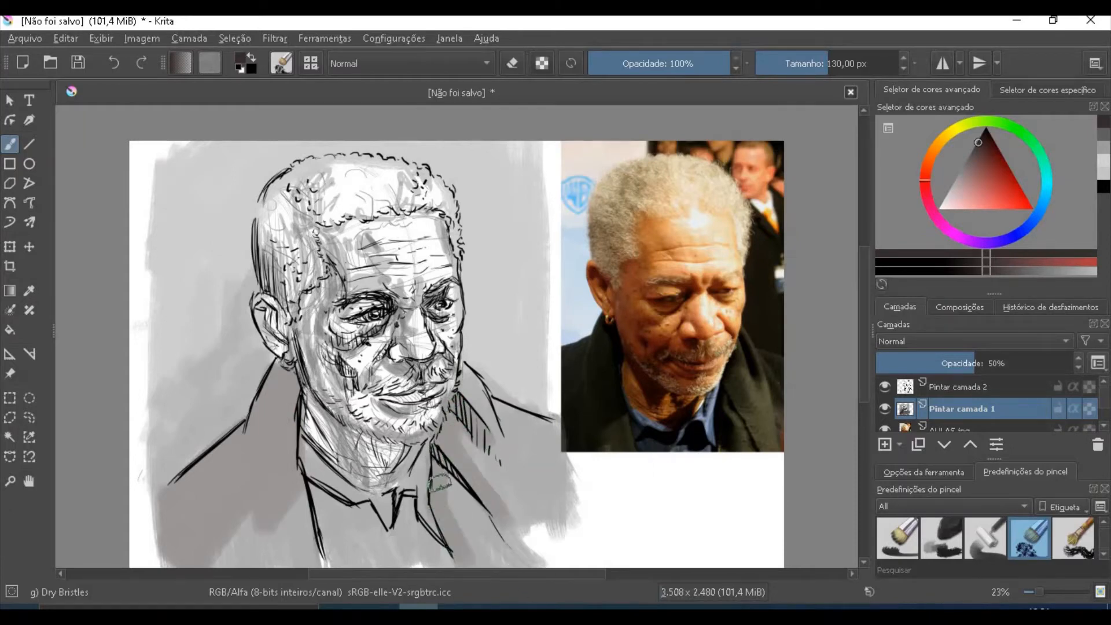
pyautogui.moveTo(440, 482); pyautogui.dragTo(469, 550)
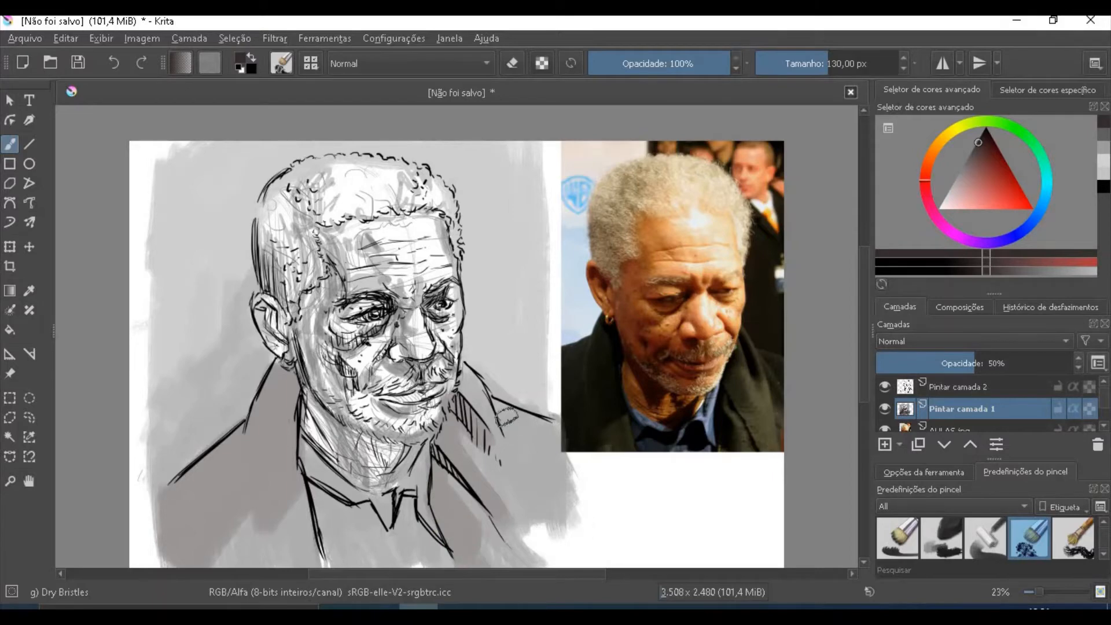
pyautogui.moveTo(506, 415)
pyautogui.mouseDown()
pyautogui.moveTo(516, 445)
pyautogui.moveTo(571, 452)
pyautogui.moveTo(550, 425)
pyautogui.moveTo(523, 436)
pyautogui.moveTo(538, 468)
pyautogui.moveTo(554, 448)
pyautogui.mouseUp()
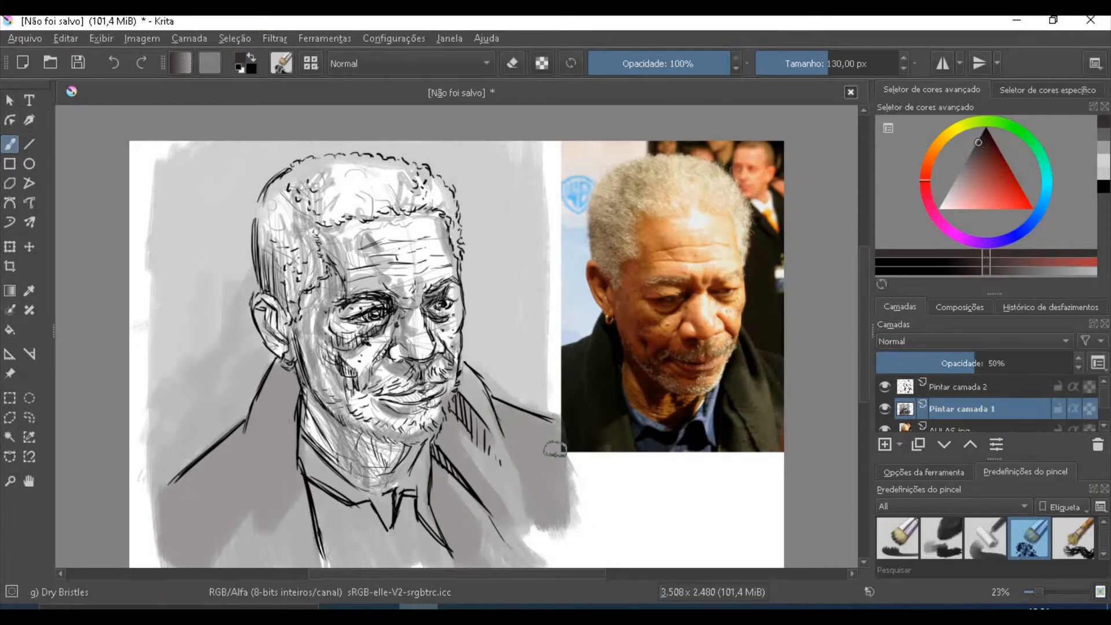
pyautogui.moveTo(544, 492)
pyautogui.mouseDown()
pyautogui.moveTo(538, 523)
pyautogui.moveTo(559, 534)
pyautogui.mouseUp()
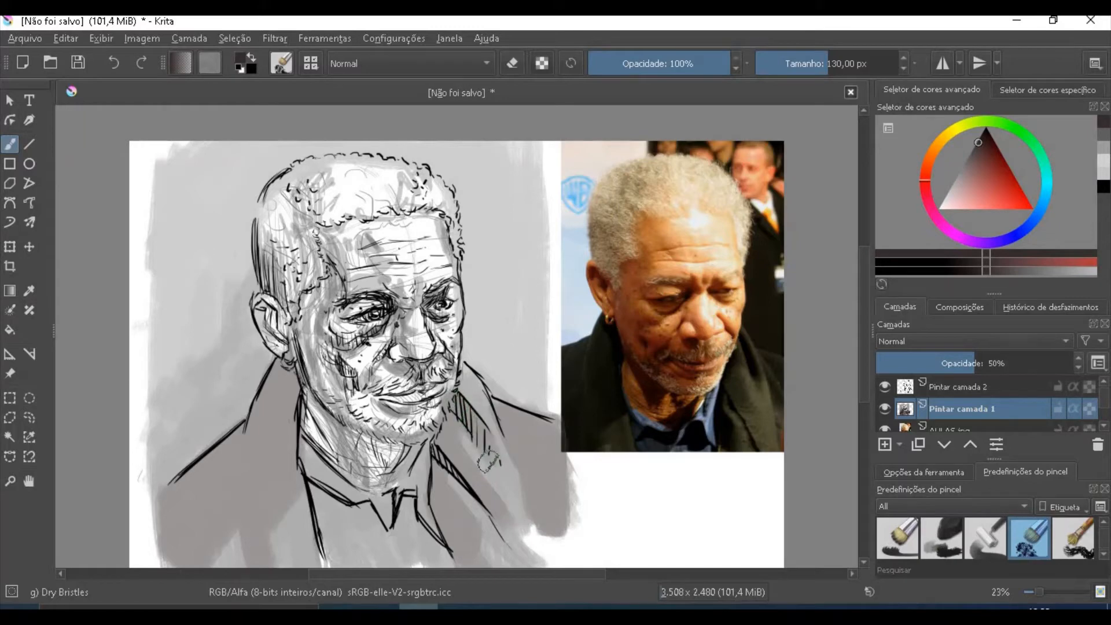
# - Choose a near-black grey and brush darker shading over the coat folds and the shirt below the collar
pyautogui.moveTo(977, 144); pyautogui.dragTo(982, 131)
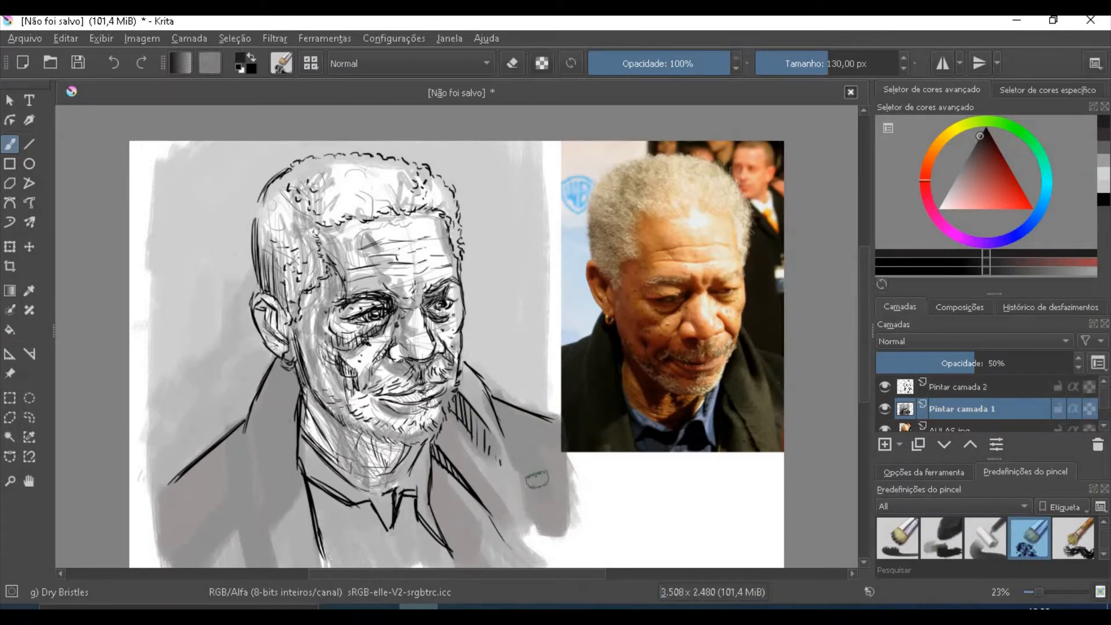
pyautogui.moveTo(402, 527)
pyautogui.mouseDown()
pyautogui.moveTo(407, 502)
pyautogui.moveTo(401, 533)
pyautogui.moveTo(438, 549)
pyautogui.mouseUp()
pyautogui.moveTo(311, 489)
pyautogui.mouseDown()
pyautogui.moveTo(354, 514)
pyautogui.moveTo(378, 521)
pyautogui.mouseUp()
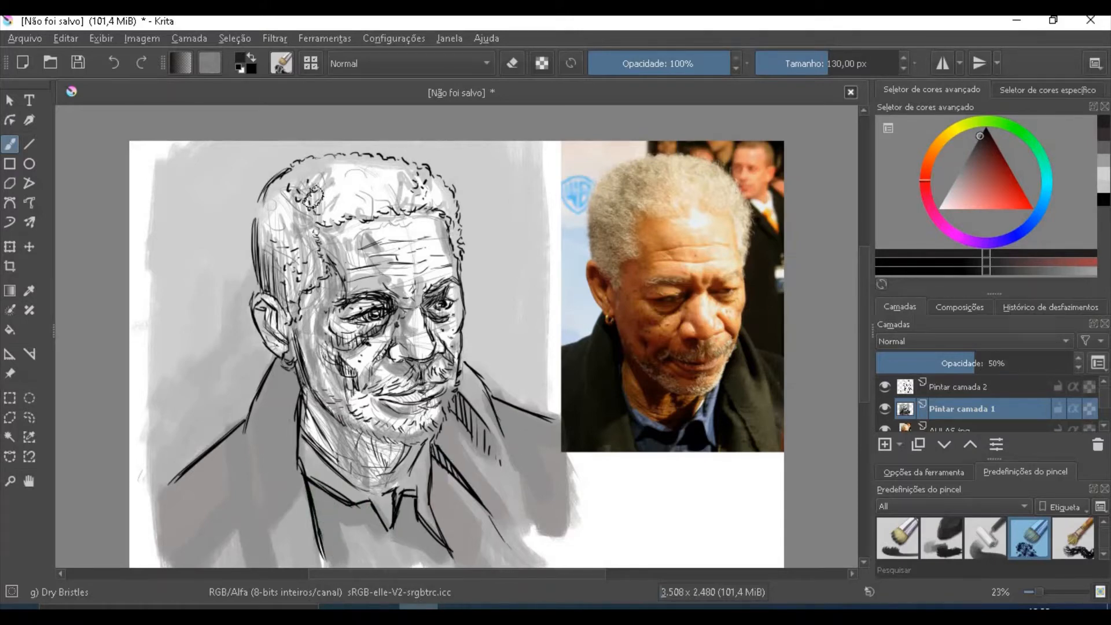
# - Lower the opacity of the line-art layer Pintar camada 2 to 45%
pyautogui.click(993, 389)
pyautogui.moveTo(1062, 365)
pyautogui.mouseDown()
pyautogui.moveTo(924, 367)
pyautogui.moveTo(959, 367)
pyautogui.mouseUp()
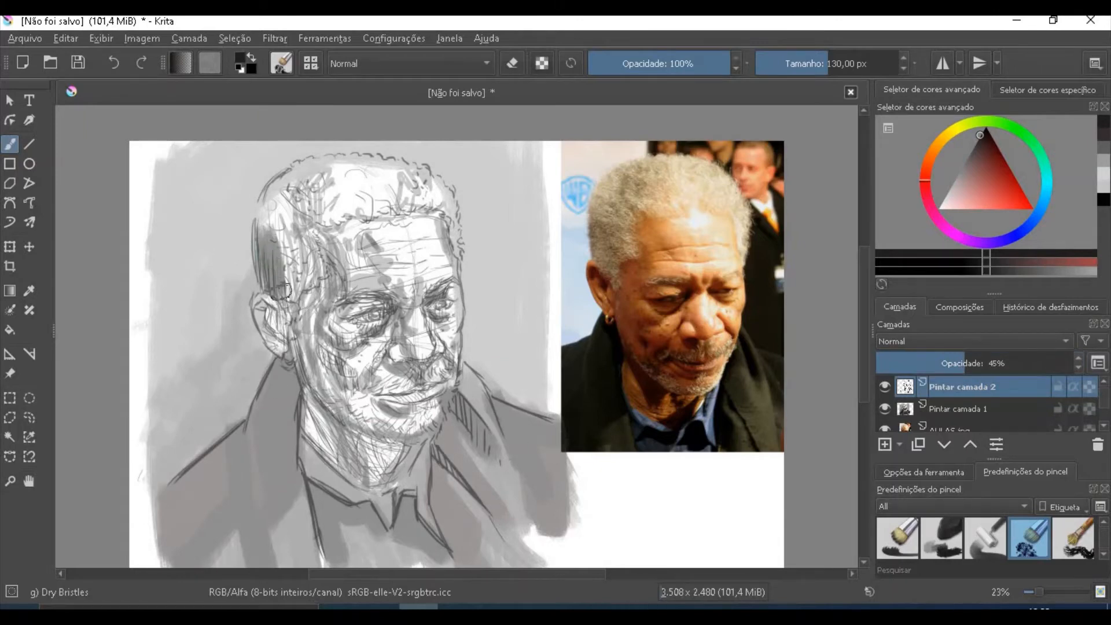
pyautogui.moveTo(332, 269)
pyautogui.mouseDown()
pyautogui.moveTo(315, 246)
pyautogui.moveTo(310, 301)
pyautogui.moveTo(317, 284)
pyautogui.mouseUp()
pyautogui.moveTo(322, 239); pyautogui.dragTo(339, 241)
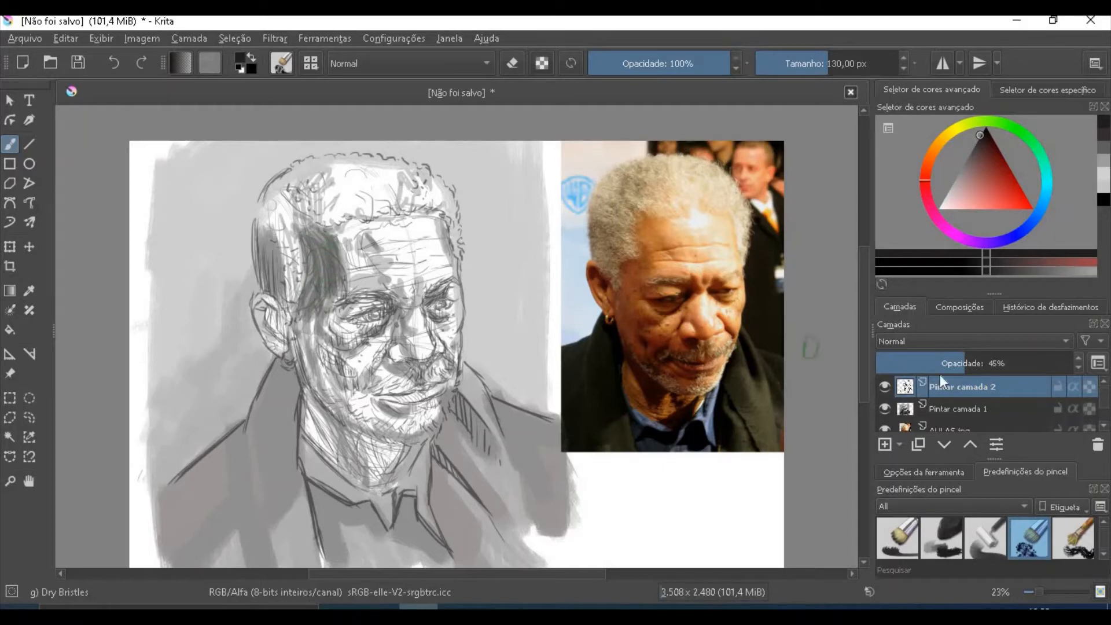
pyautogui.hotkey('ctrl', 'z')
pyautogui.hotkey('ctrl', 'z')
pyautogui.hotkey('ctrl', 'z')
pyautogui.hotkey('ctrl', 'z')
pyautogui.hotkey('ctrl', 'z')
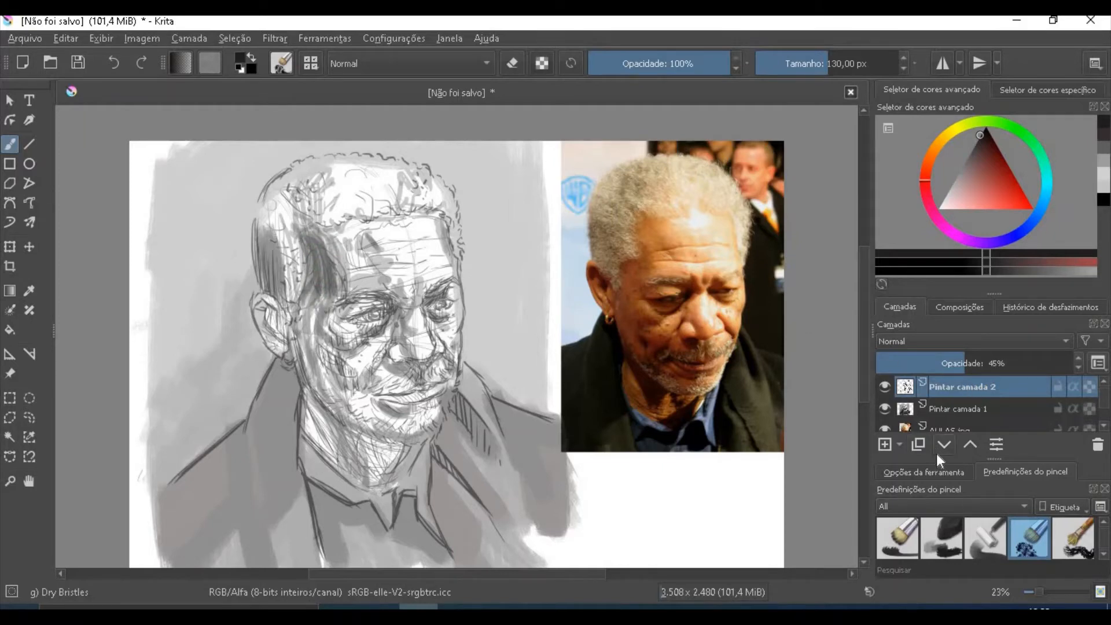
# - On Pintar camada 1, block in the shadows over the temple, side of the face, jaw, neck, left eye and cheek
pyautogui.click(957, 410)
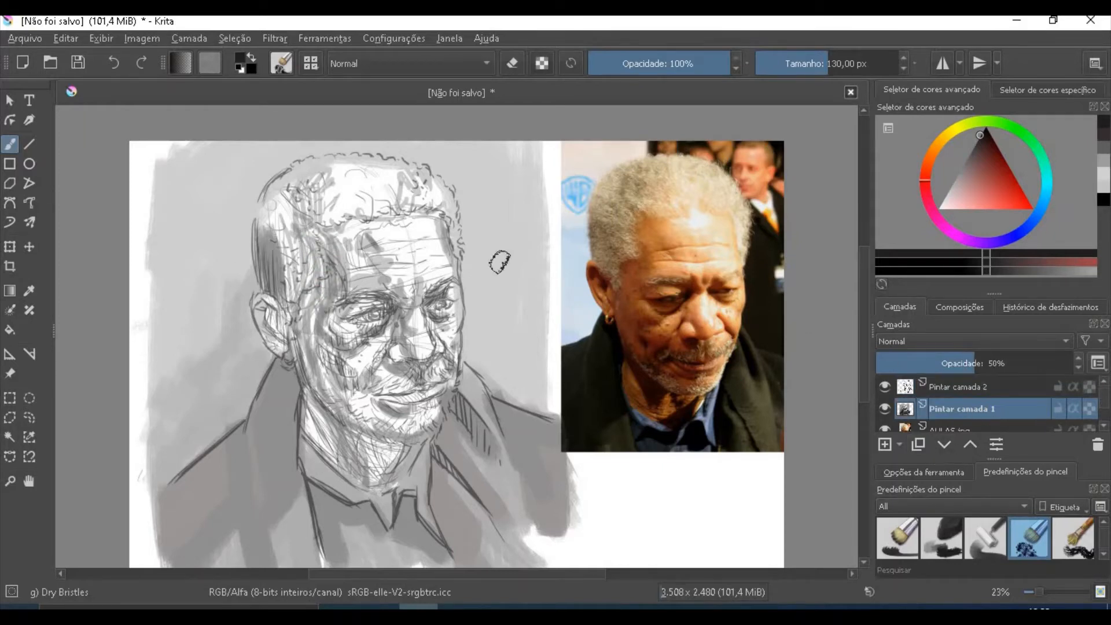
pyautogui.moveTo(301, 231)
pyautogui.mouseDown()
pyautogui.moveTo(326, 284)
pyautogui.moveTo(326, 240)
pyautogui.moveTo(335, 272)
pyautogui.moveTo(327, 263)
pyautogui.moveTo(331, 289)
pyautogui.moveTo(307, 312)
pyautogui.moveTo(311, 290)
pyautogui.moveTo(317, 379)
pyautogui.moveTo(314, 332)
pyautogui.moveTo(354, 416)
pyautogui.moveTo(379, 422)
pyautogui.moveTo(353, 405)
pyautogui.moveTo(384, 428)
pyautogui.moveTo(426, 419)
pyautogui.mouseUp()
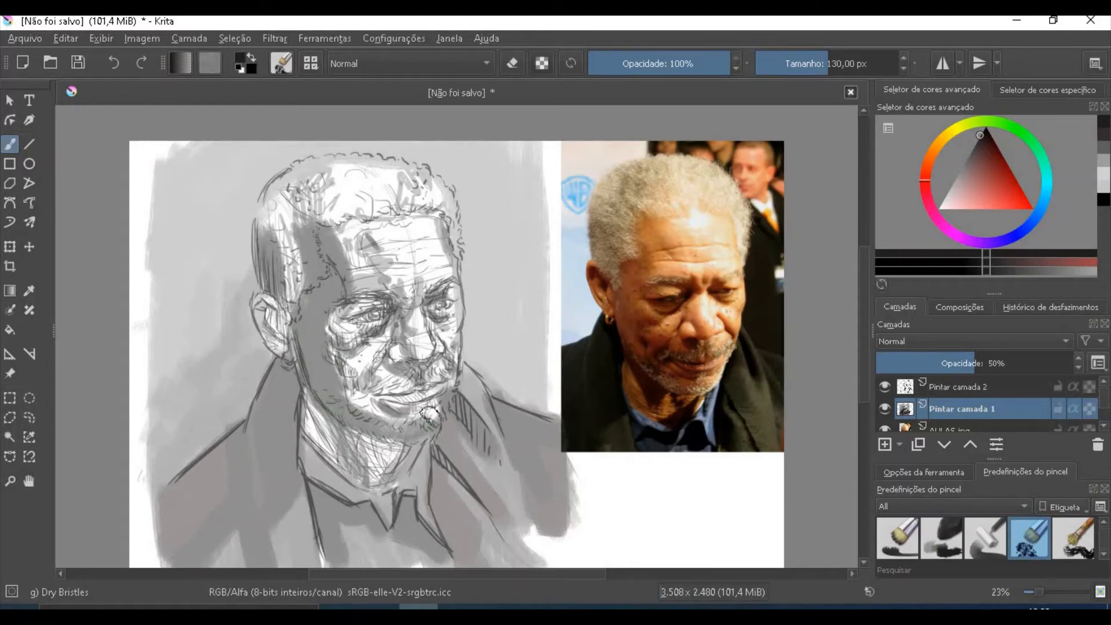
pyautogui.moveTo(324, 402)
pyautogui.mouseDown()
pyautogui.moveTo(312, 381)
pyautogui.moveTo(308, 424)
pyautogui.moveTo(348, 473)
pyautogui.moveTo(320, 410)
pyautogui.mouseUp()
pyautogui.moveTo(352, 455)
pyautogui.mouseDown()
pyautogui.moveTo(420, 446)
pyautogui.moveTo(392, 480)
pyautogui.moveTo(394, 470)
pyautogui.moveTo(337, 445)
pyautogui.moveTo(389, 481)
pyautogui.moveTo(386, 459)
pyautogui.moveTo(361, 452)
pyautogui.mouseUp()
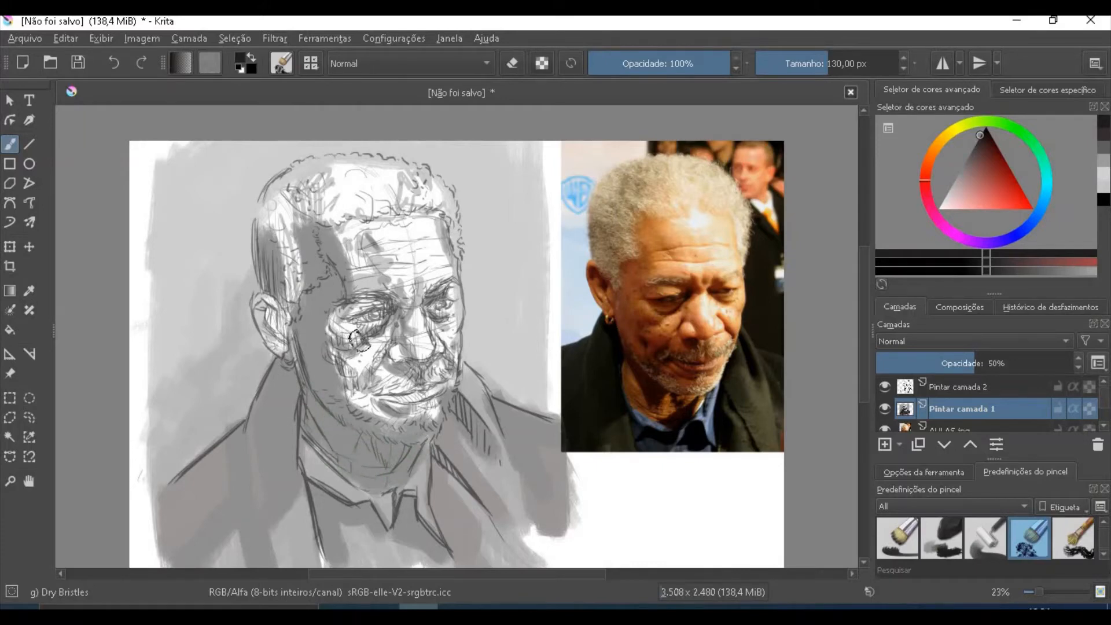
pyautogui.moveTo(359, 341)
pyautogui.mouseDown()
pyautogui.moveTo(345, 313)
pyautogui.moveTo(362, 328)
pyautogui.moveTo(399, 310)
pyautogui.mouseUp()
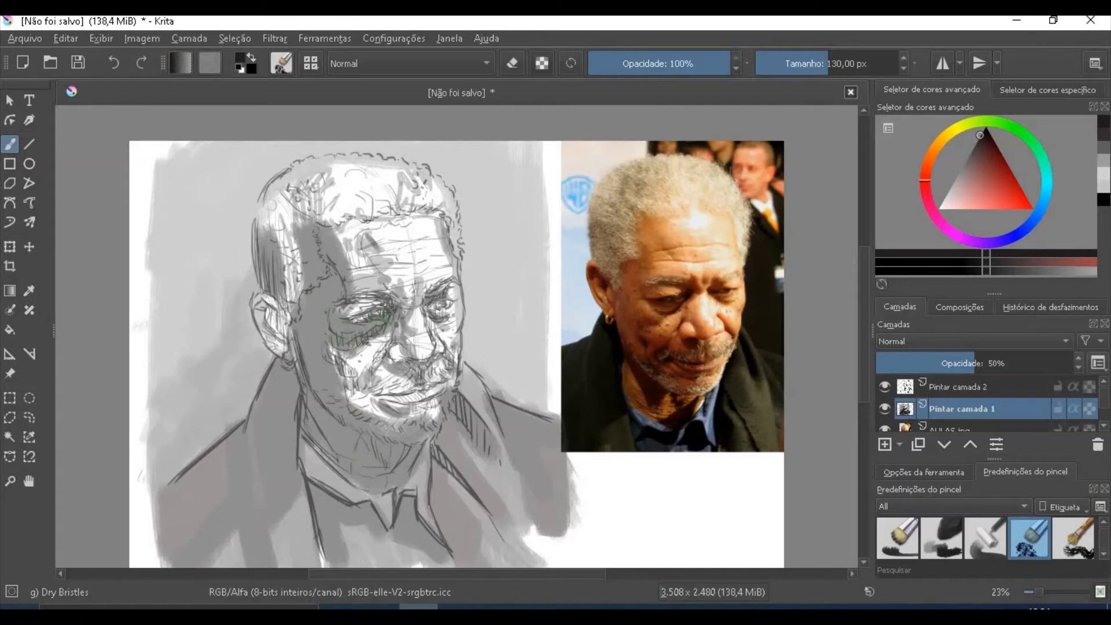
pyautogui.moveTo(339, 356)
pyautogui.mouseDown()
pyautogui.moveTo(370, 385)
pyautogui.moveTo(387, 353)
pyautogui.moveTo(372, 392)
pyautogui.moveTo(367, 382)
pyautogui.moveTo(389, 444)
pyautogui.moveTo(356, 403)
pyautogui.mouseUp()
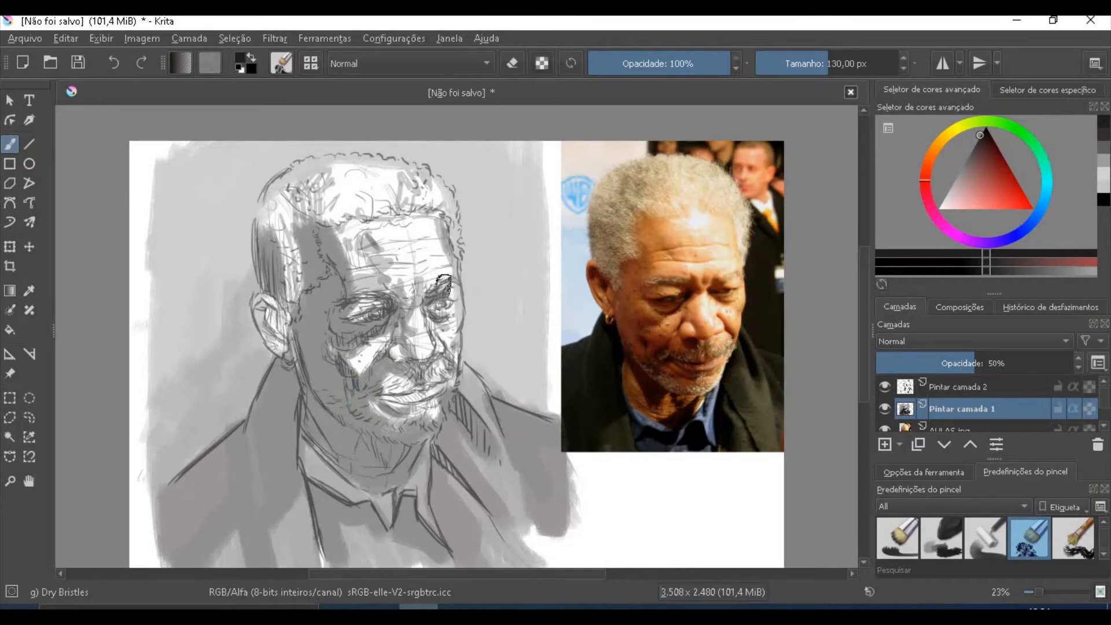
# - Reduce the brush to 84 px and shade the right brow, nose, mouth area, forehead wrinkles, ear and hair
pyautogui.press('[')
pyautogui.press('[')
pyautogui.press('[')
pyautogui.press('[')
pyautogui.press('[')
pyautogui.press('[')
pyautogui.press('[')
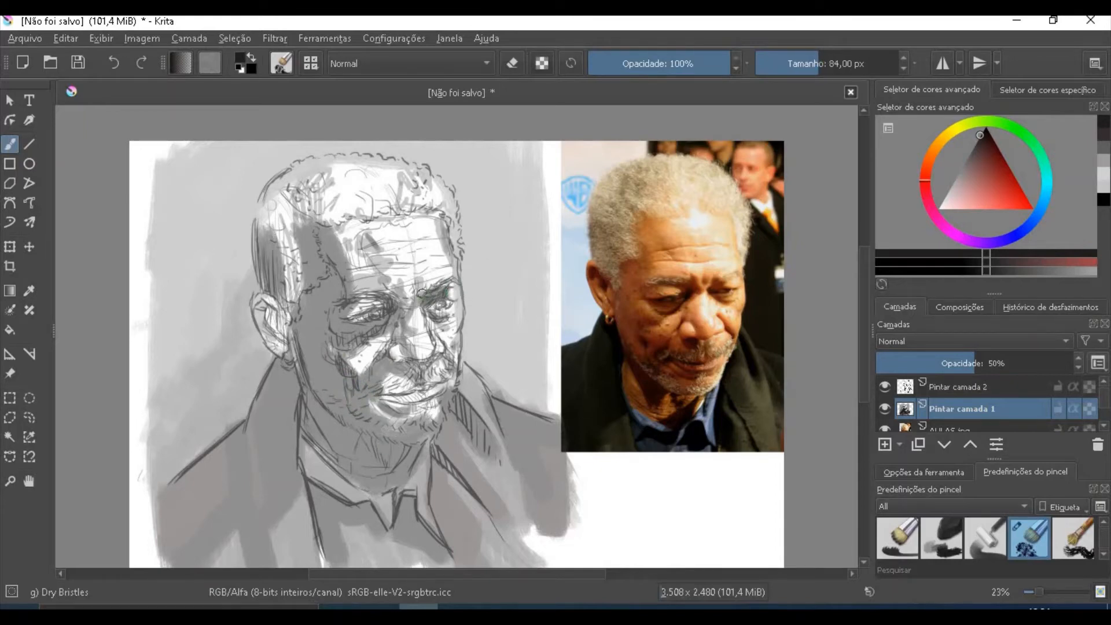
pyautogui.moveTo(422, 292)
pyautogui.mouseDown()
pyautogui.moveTo(455, 238)
pyautogui.moveTo(445, 278)
pyautogui.mouseUp()
pyautogui.moveTo(459, 354)
pyautogui.mouseDown()
pyautogui.moveTo(441, 382)
pyautogui.moveTo(439, 364)
pyautogui.moveTo(404, 360)
pyautogui.moveTo(420, 384)
pyautogui.moveTo(370, 387)
pyautogui.moveTo(410, 388)
pyautogui.moveTo(421, 414)
pyautogui.mouseUp()
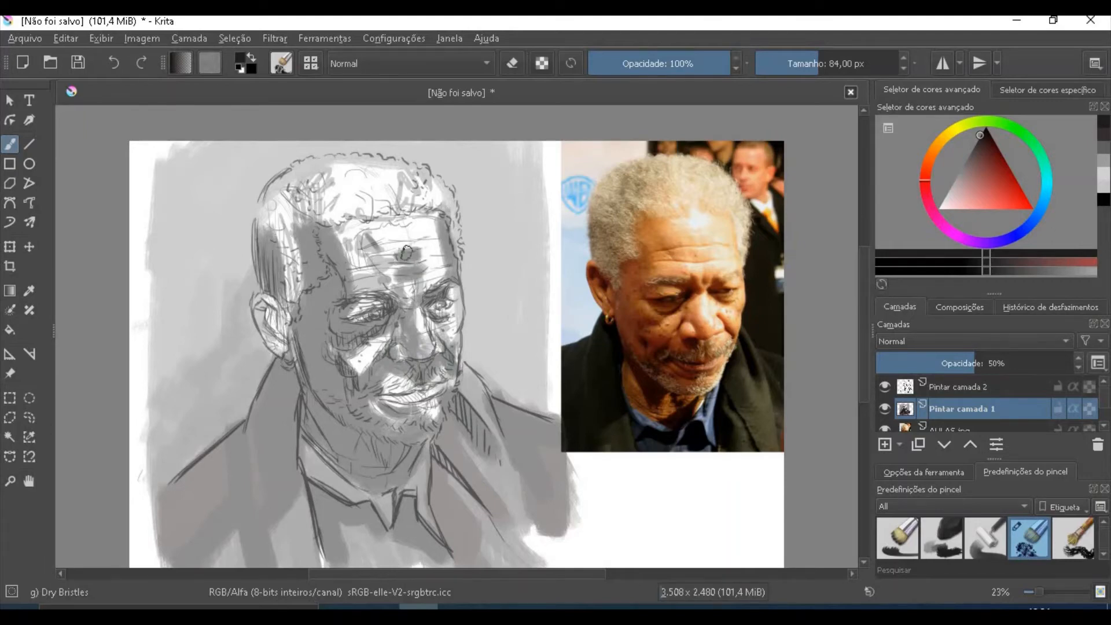
pyautogui.moveTo(382, 248)
pyautogui.mouseDown()
pyautogui.moveTo(427, 239)
pyautogui.moveTo(360, 223)
pyautogui.moveTo(335, 234)
pyautogui.mouseUp()
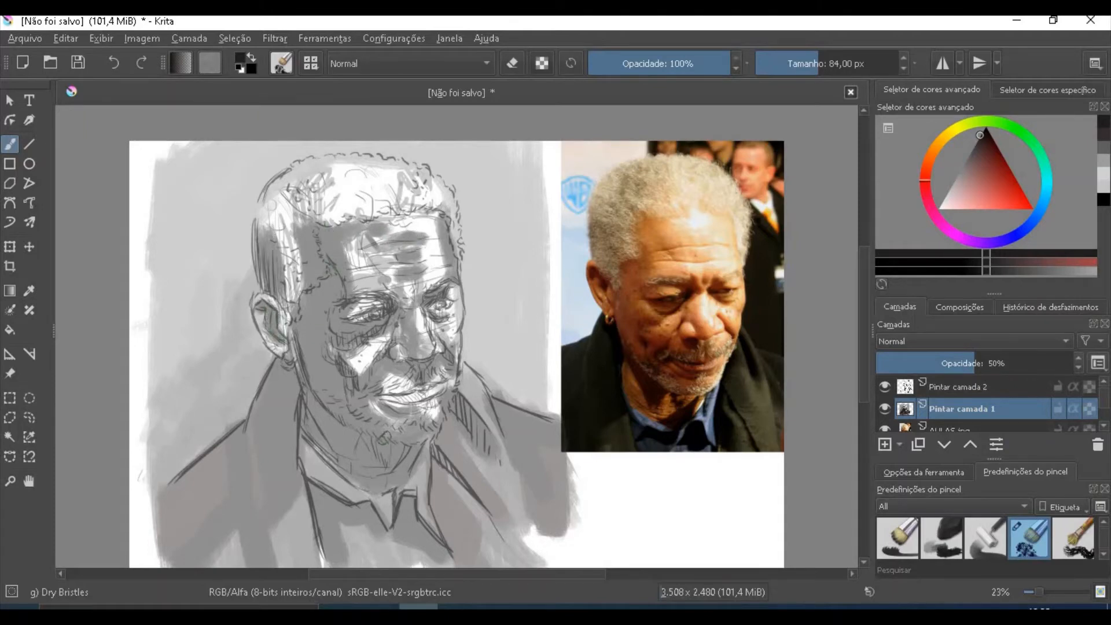
pyautogui.moveTo(286, 263)
pyautogui.mouseDown()
pyautogui.moveTo(289, 287)
pyautogui.moveTo(292, 226)
pyautogui.moveTo(260, 237)
pyautogui.moveTo(278, 229)
pyautogui.moveTo(320, 143)
pyautogui.moveTo(316, 184)
pyautogui.moveTo(340, 169)
pyautogui.moveTo(319, 194)
pyautogui.moveTo(322, 211)
pyautogui.moveTo(433, 180)
pyautogui.moveTo(416, 200)
pyautogui.mouseUp()
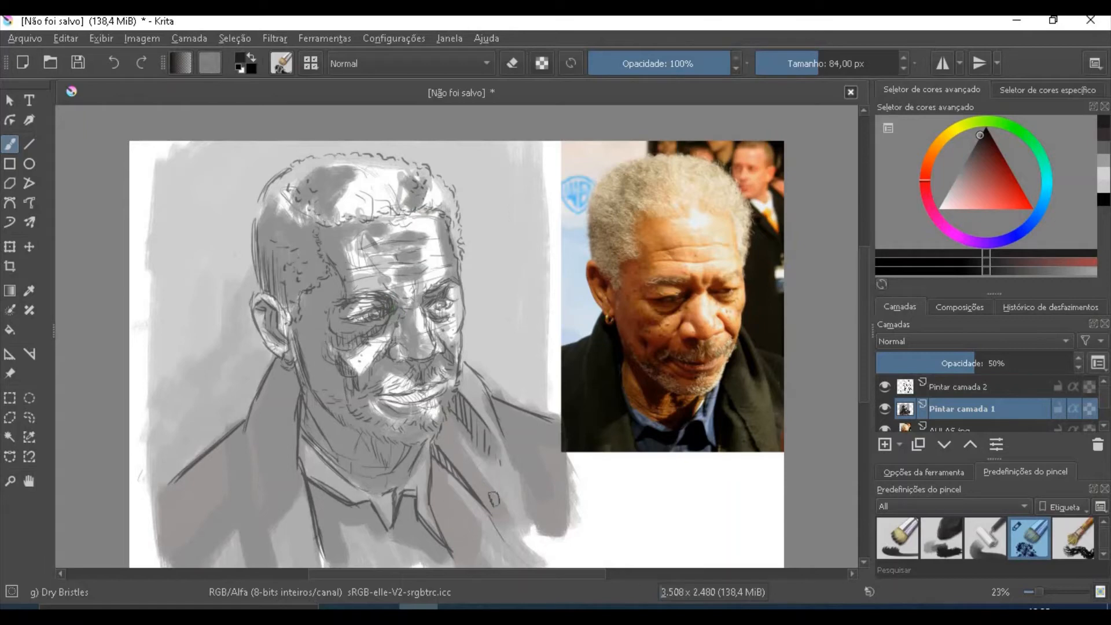
# - Switch to black and darken the moustache and the area around the lips
pyautogui.moveTo(988, 138); pyautogui.dragTo(987, 127)
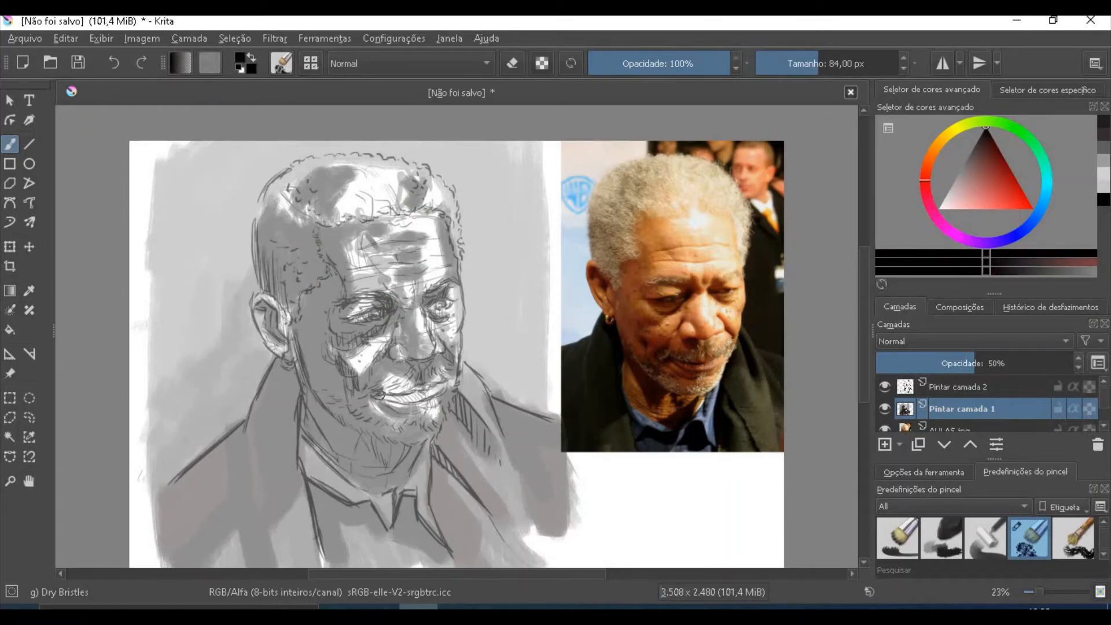
pyautogui.moveTo(370, 381); pyautogui.dragTo(370, 382)
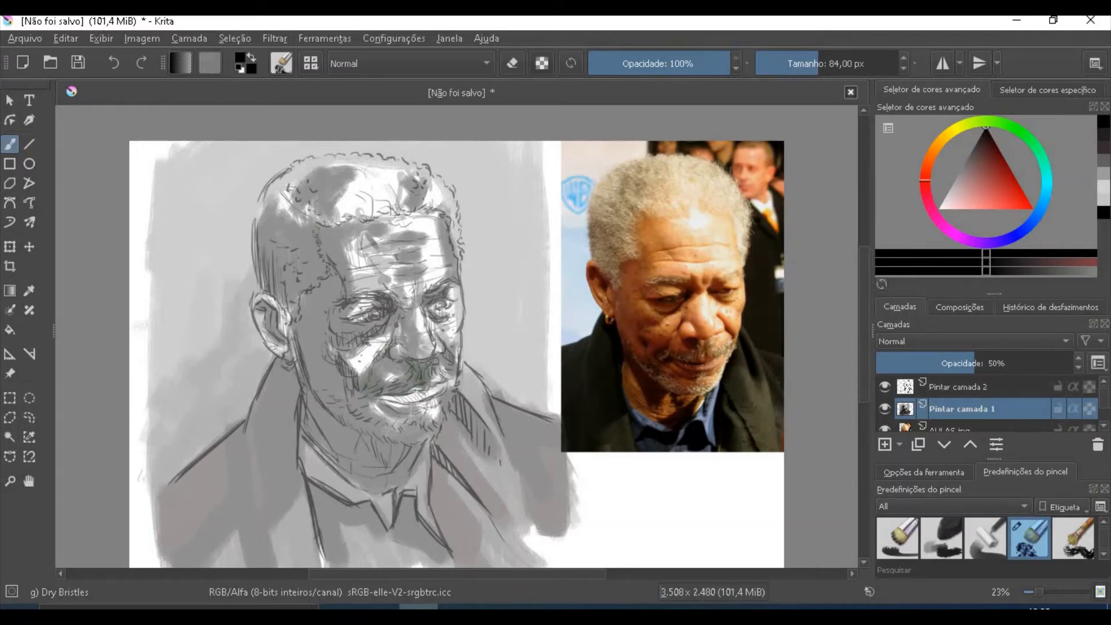
pyautogui.moveTo(383, 399)
pyautogui.mouseDown()
pyautogui.moveTo(431, 410)
pyautogui.moveTo(441, 397)
pyautogui.mouseUp()
# - Choose a light brownish grey and tone the remaining white areas of the cheeks, brow, forehead and ear
pyautogui.moveTo(986, 140); pyautogui.dragTo(937, 180)
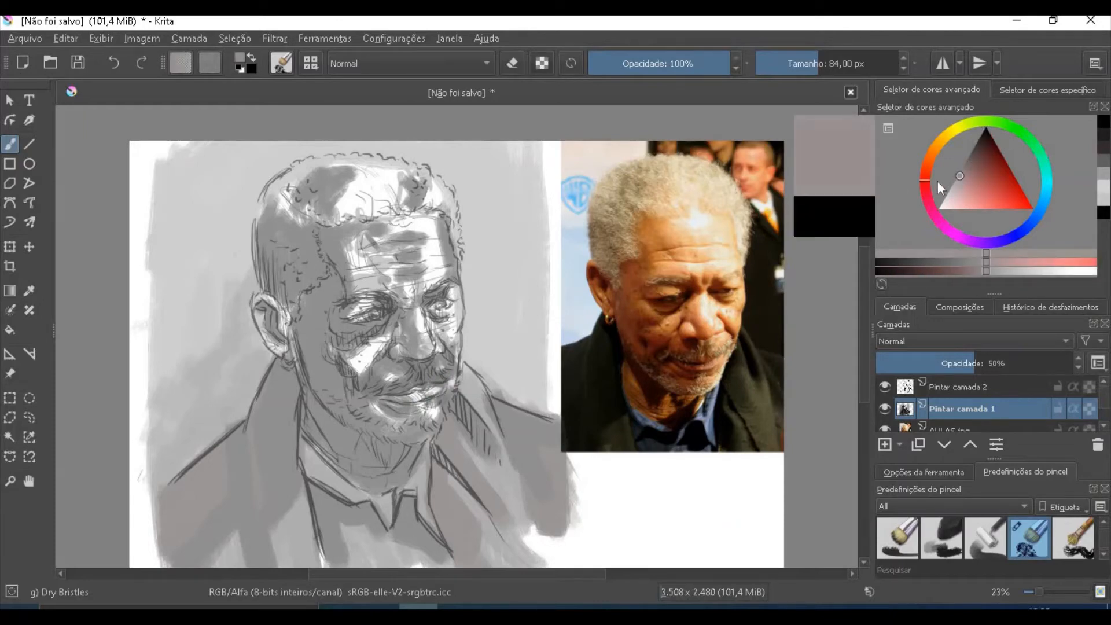
pyautogui.moveTo(350, 354)
pyautogui.mouseDown()
pyautogui.moveTo(347, 365)
pyautogui.moveTo(376, 344)
pyautogui.mouseUp()
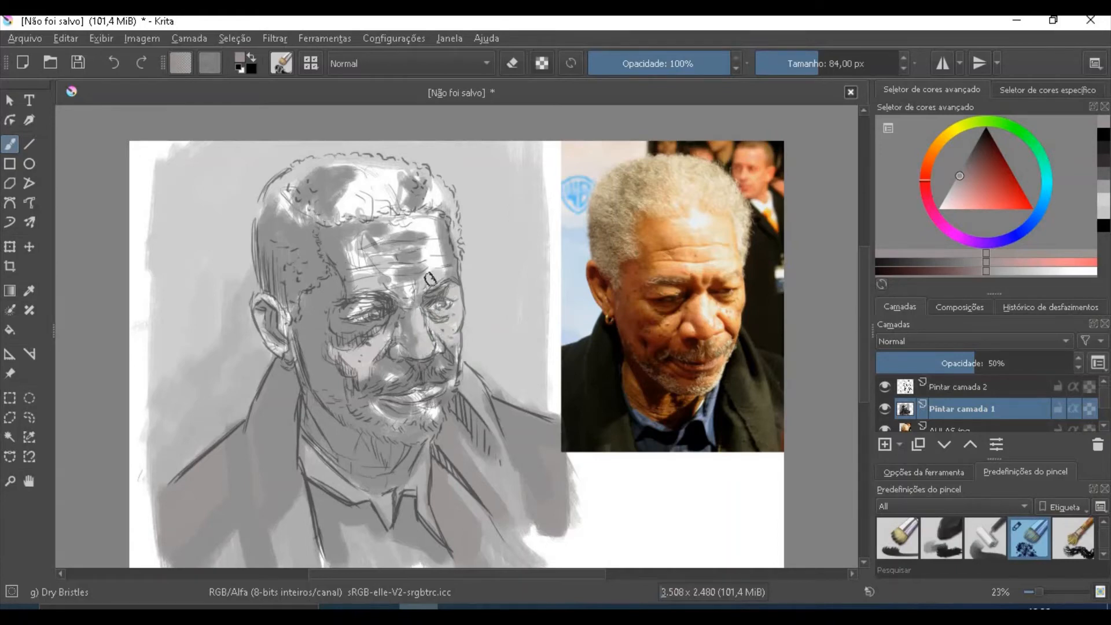
pyautogui.moveTo(431, 279)
pyautogui.mouseDown()
pyautogui.moveTo(429, 249)
pyautogui.moveTo(409, 222)
pyautogui.moveTo(387, 229)
pyautogui.moveTo(361, 272)
pyautogui.moveTo(414, 300)
pyautogui.mouseUp()
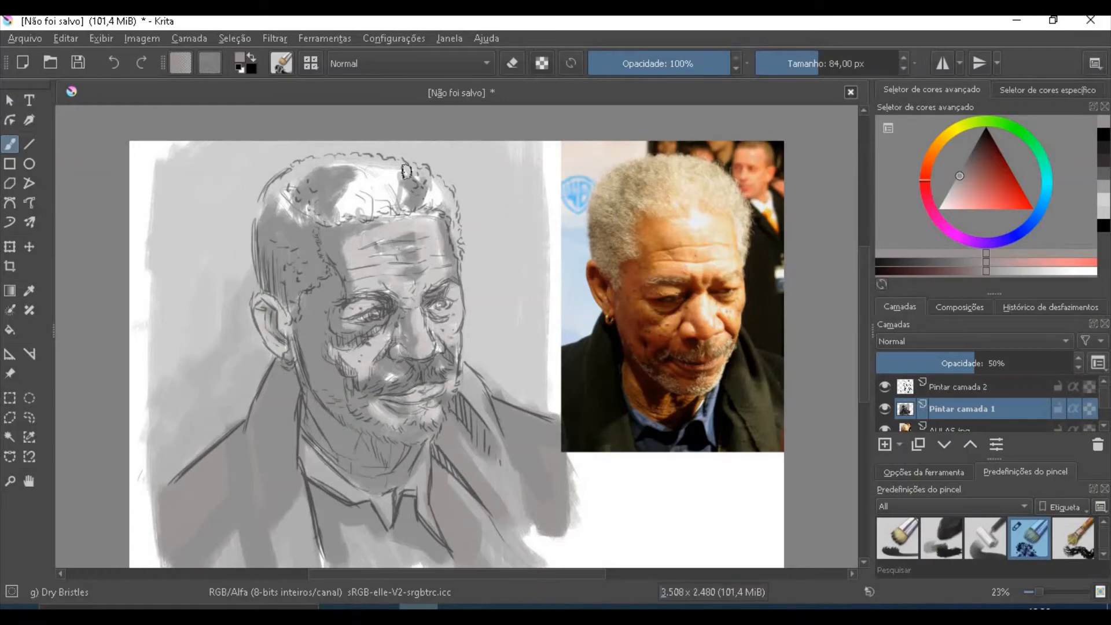
# - Choose a near-white grey and paint highlights over the hair, the beard along the chin and the moustache
pyautogui.moveTo(960, 175); pyautogui.dragTo(943, 207)
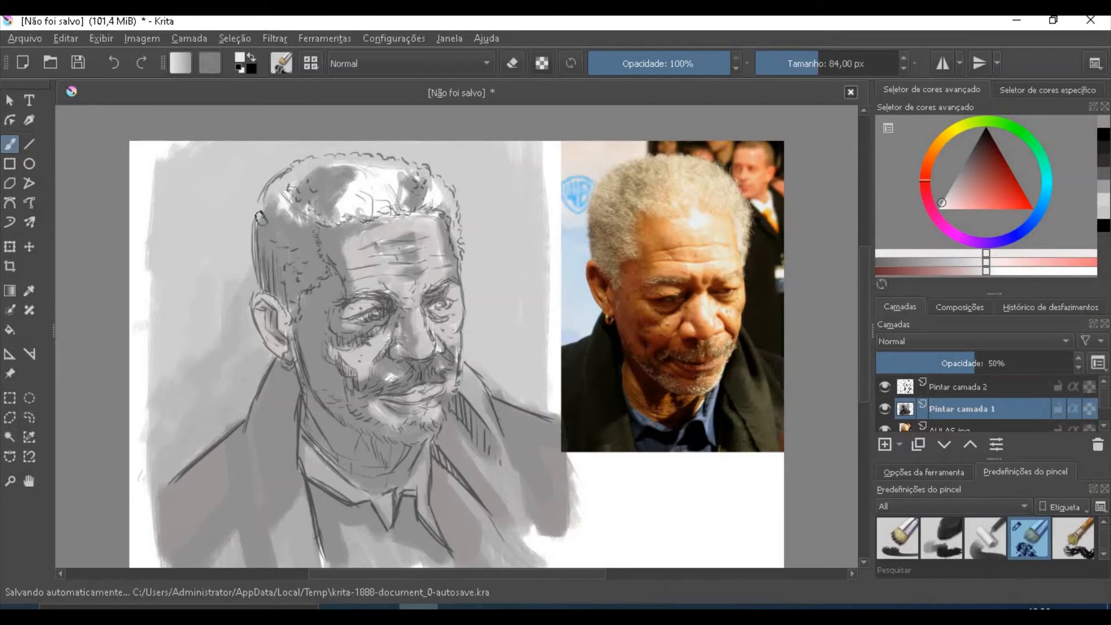
pyautogui.moveTo(268, 223)
pyautogui.mouseDown()
pyautogui.moveTo(284, 173)
pyautogui.moveTo(282, 193)
pyautogui.moveTo(347, 162)
pyautogui.moveTo(344, 198)
pyautogui.moveTo(301, 227)
pyautogui.moveTo(401, 189)
pyautogui.moveTo(399, 169)
pyautogui.moveTo(435, 187)
pyautogui.moveTo(445, 204)
pyautogui.moveTo(428, 208)
pyautogui.moveTo(437, 200)
pyautogui.moveTo(454, 226)
pyautogui.moveTo(419, 175)
pyautogui.moveTo(379, 213)
pyautogui.moveTo(372, 174)
pyautogui.moveTo(344, 205)
pyautogui.moveTo(386, 167)
pyautogui.moveTo(398, 194)
pyautogui.mouseUp()
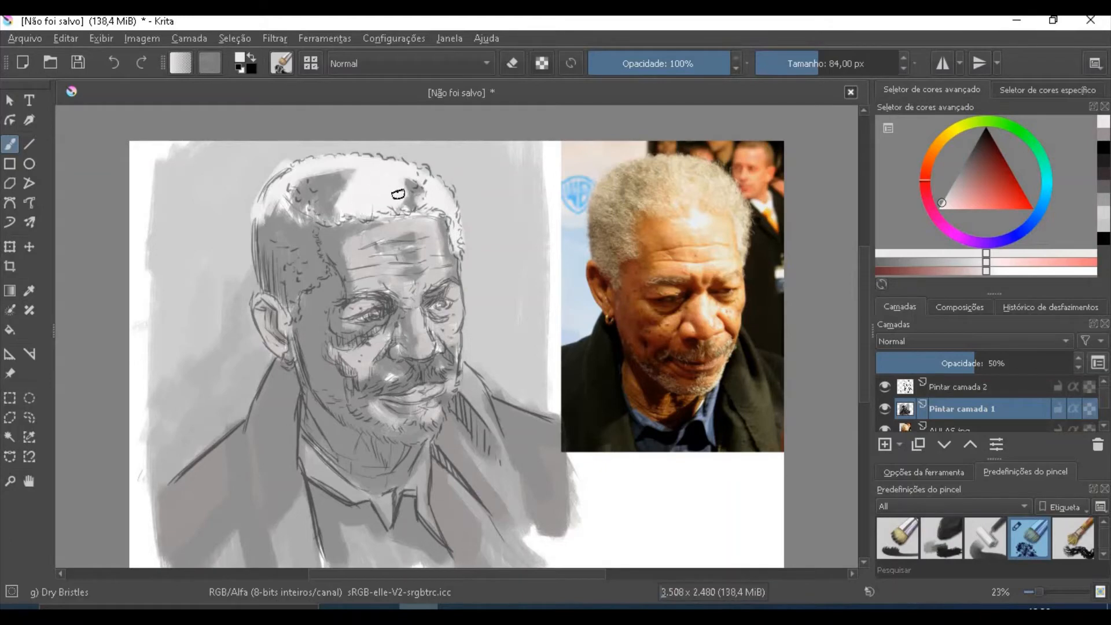
pyautogui.moveTo(335, 214)
pyautogui.mouseDown()
pyautogui.moveTo(336, 179)
pyautogui.moveTo(351, 182)
pyautogui.moveTo(299, 170)
pyautogui.moveTo(297, 220)
pyautogui.moveTo(320, 264)
pyautogui.moveTo(296, 297)
pyautogui.mouseUp()
pyautogui.moveTo(255, 265)
pyautogui.mouseDown()
pyautogui.moveTo(282, 211)
pyautogui.moveTo(299, 250)
pyautogui.moveTo(307, 242)
pyautogui.moveTo(305, 269)
pyautogui.moveTo(263, 271)
pyautogui.moveTo(255, 231)
pyautogui.mouseUp()
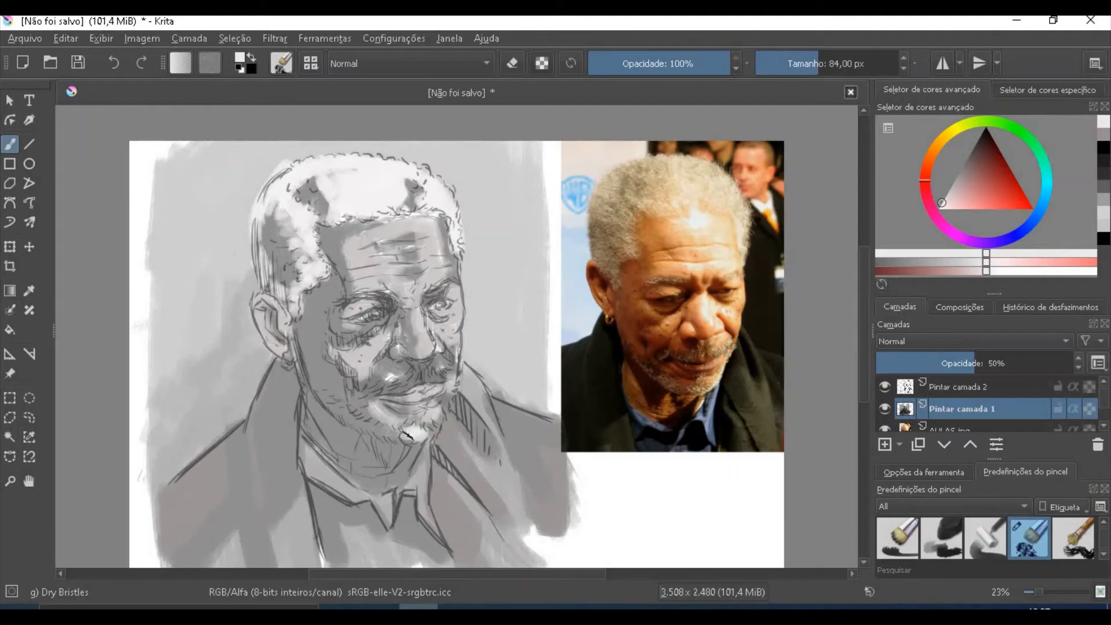
pyautogui.moveTo(407, 436)
pyautogui.mouseDown()
pyautogui.moveTo(326, 400)
pyautogui.moveTo(405, 439)
pyautogui.moveTo(433, 430)
pyautogui.mouseUp()
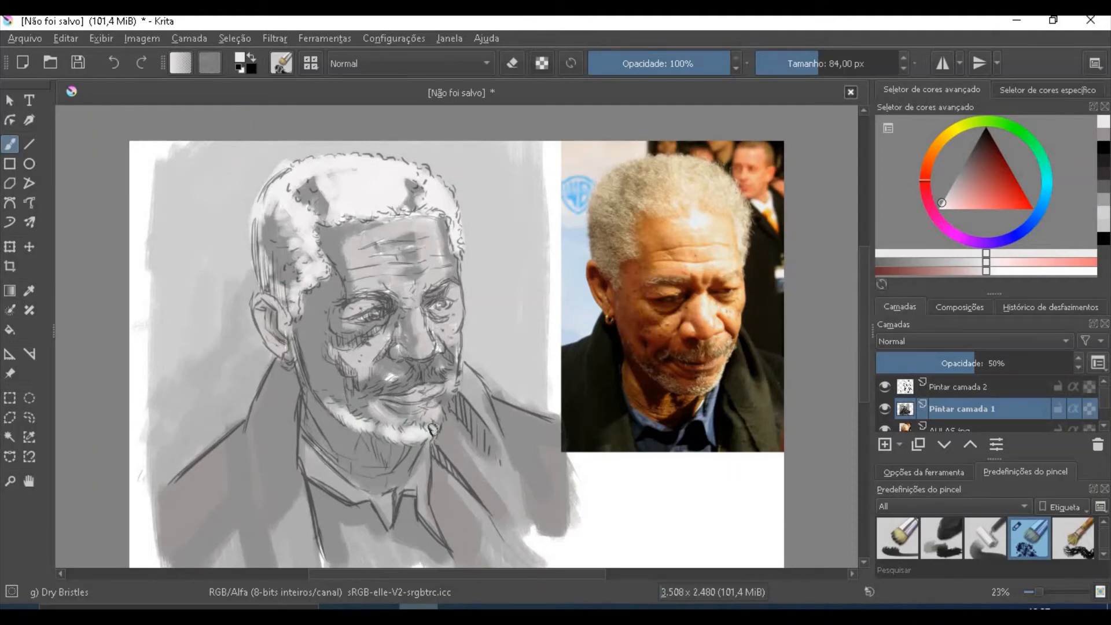
pyautogui.moveTo(426, 376); pyautogui.dragTo(371, 397)
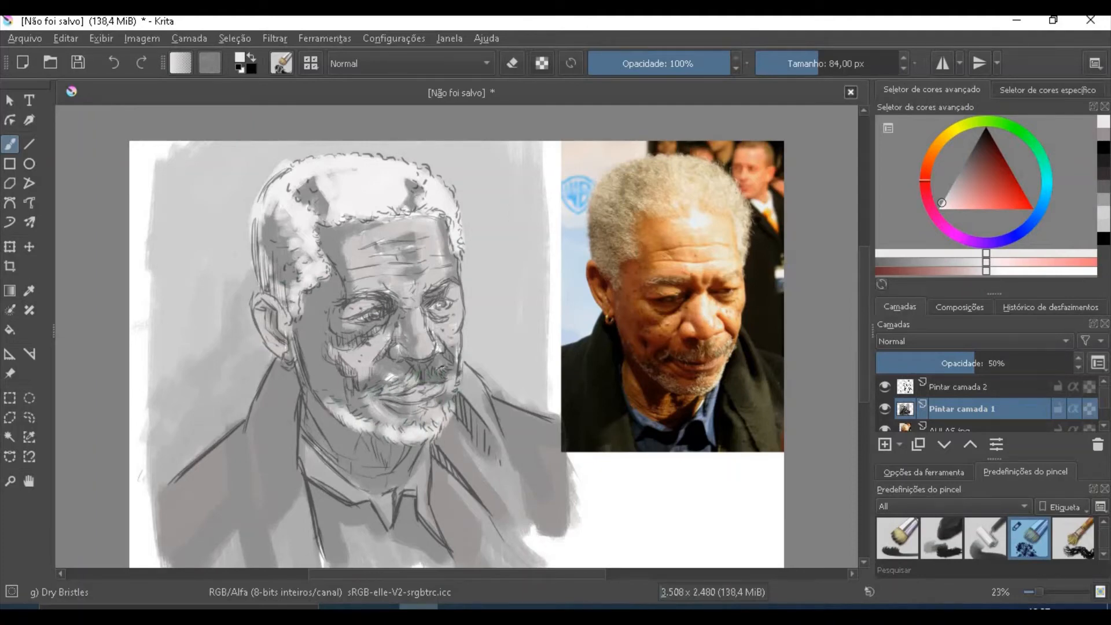
# - Choose a slightly darker light grey and lighten the coat with a 176 px brush and the shirt collar with a 68 px brush
pyautogui.keyDown('shift'); pyautogui.moveTo(523, 520); pyautogui.dragTo(574, 530); pyautogui.keyUp('shift')
pyautogui.click(943, 203)
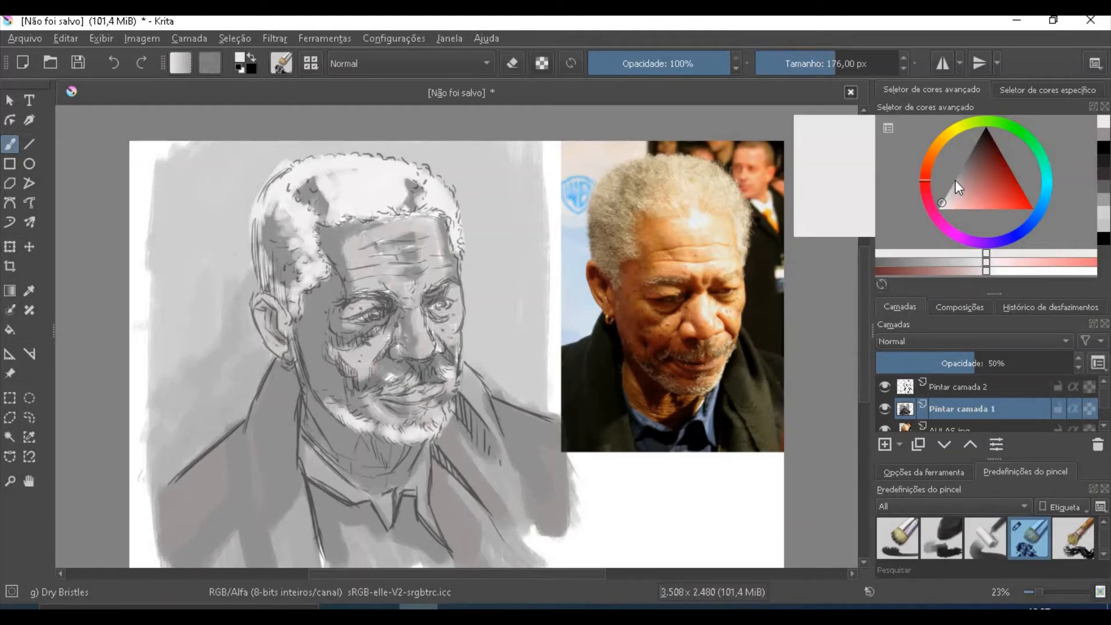
pyautogui.moveTo(943, 203); pyautogui.dragTo(946, 196)
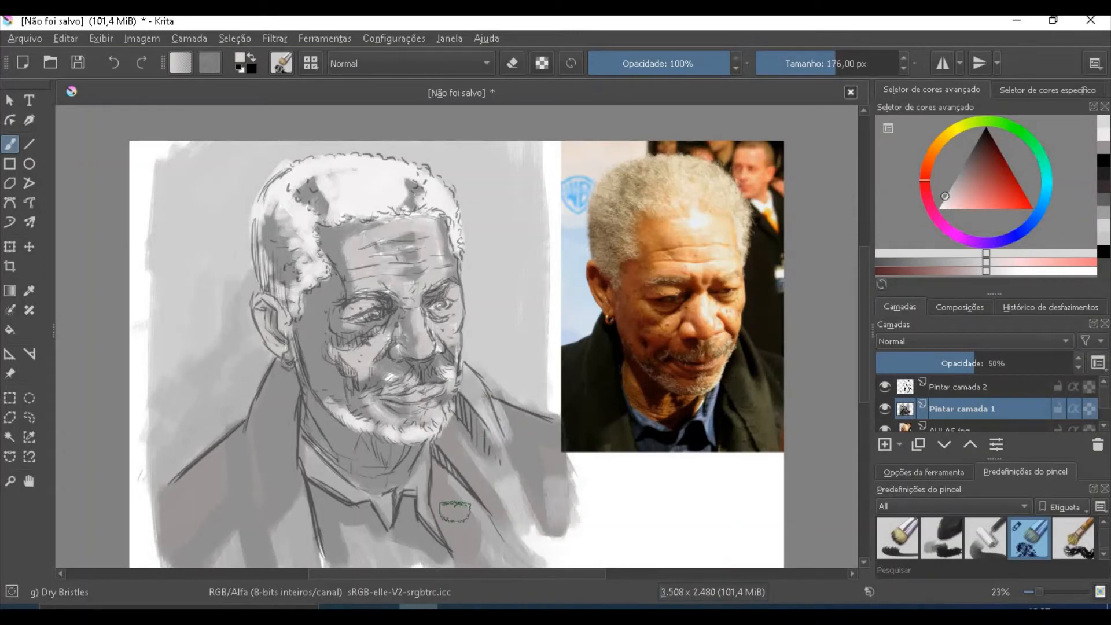
pyautogui.press('[')
pyautogui.press('[')
pyautogui.press('[')
pyautogui.press('[')
pyautogui.press('[')
pyautogui.press('[')
pyautogui.press('[')
pyautogui.press('[')
pyautogui.press('[')
pyautogui.press('[')
pyautogui.press('[')
pyautogui.press('[')
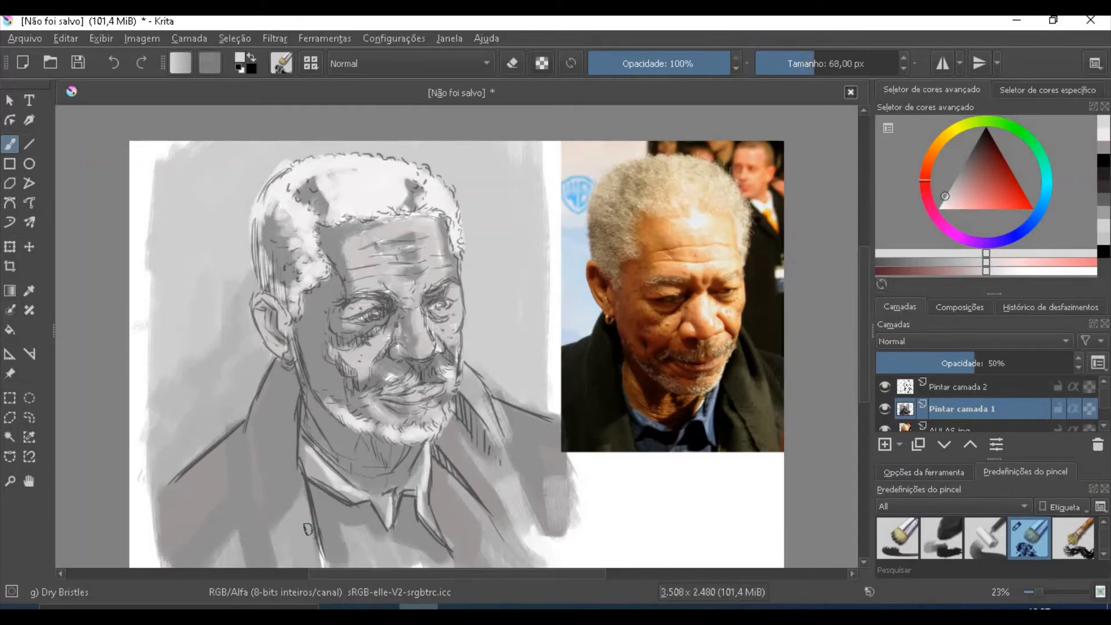
# - Add light strokes along the shirt front, coat lapels and forehead, reducing the brush from 103 px to 51 px
pyautogui.press(']')
pyautogui.press(']')
pyautogui.press(']')
pyautogui.press(']')
pyautogui.press(']')
pyautogui.press(']')
pyautogui.moveTo(305, 500); pyautogui.dragTo(319, 560)
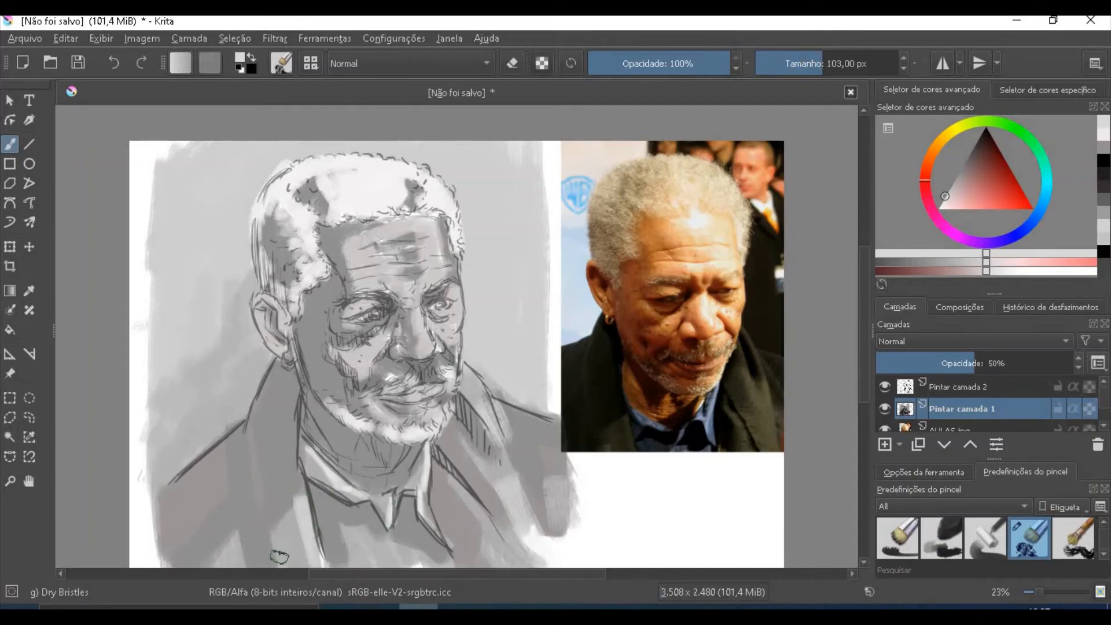
pyautogui.press('[')
pyautogui.press('[')
pyautogui.press('[')
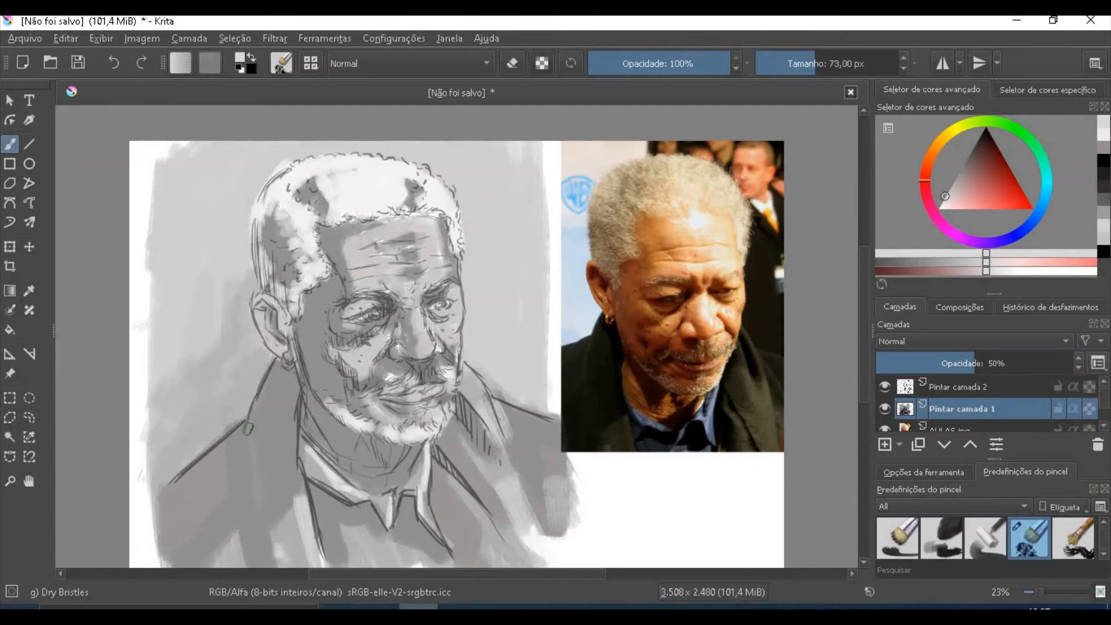
pyautogui.moveTo(249, 433); pyautogui.dragTo(261, 499)
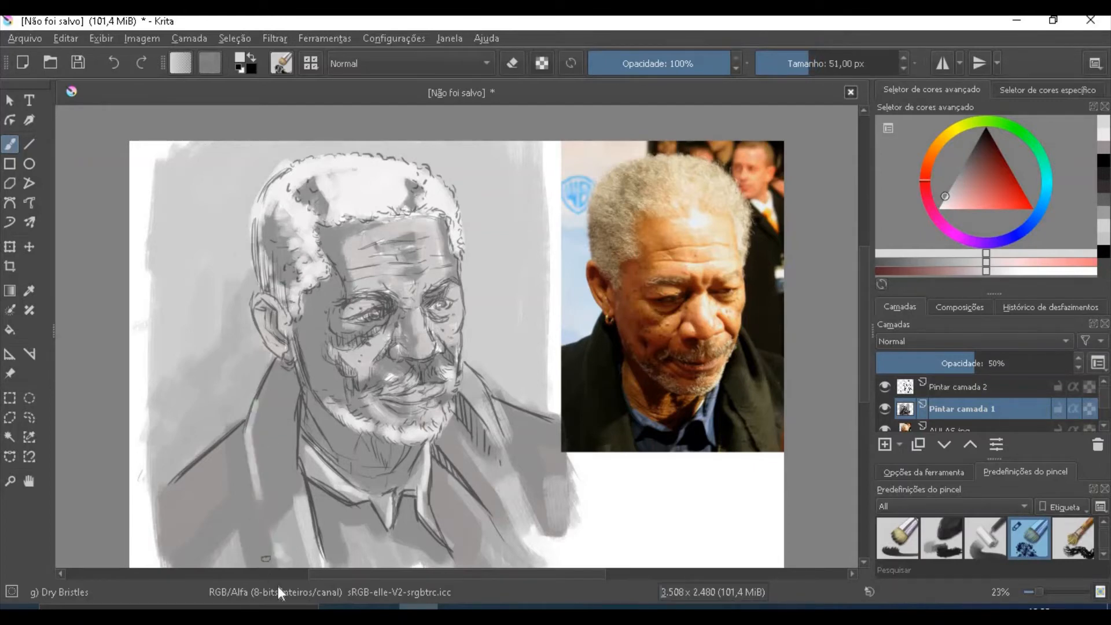
pyautogui.moveTo(496, 428); pyautogui.dragTo(513, 475)
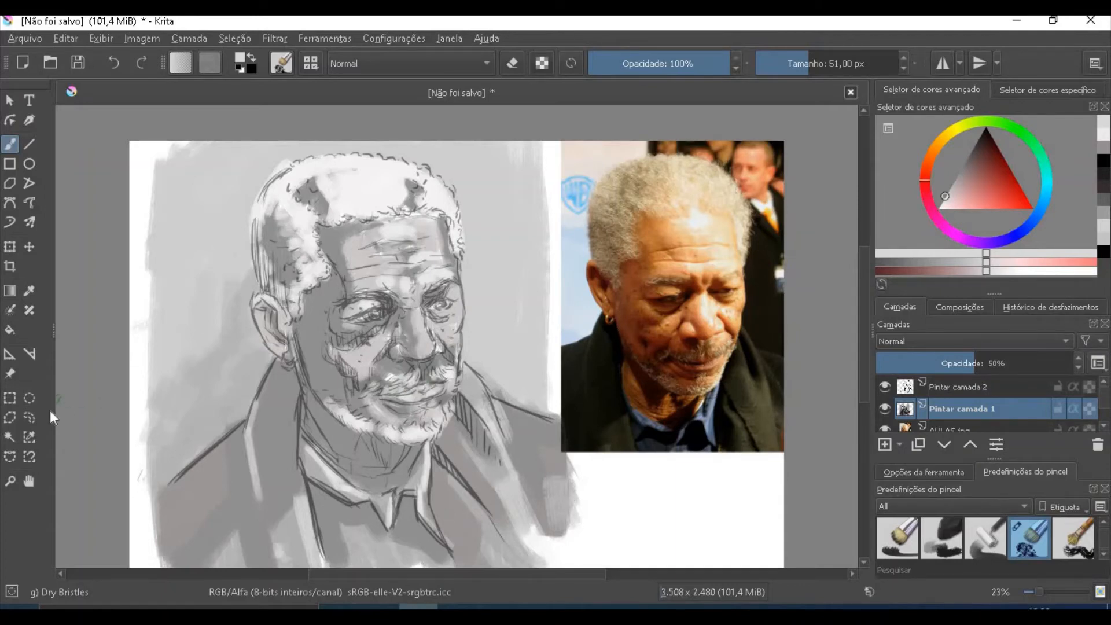
# - Sample a dark grey near the left eye and paint both eyebrows over the line art on Pintar camada 2
pyautogui.click(10, 482)
pyautogui.moveTo(312, 355); pyautogui.dragTo(497, 220)
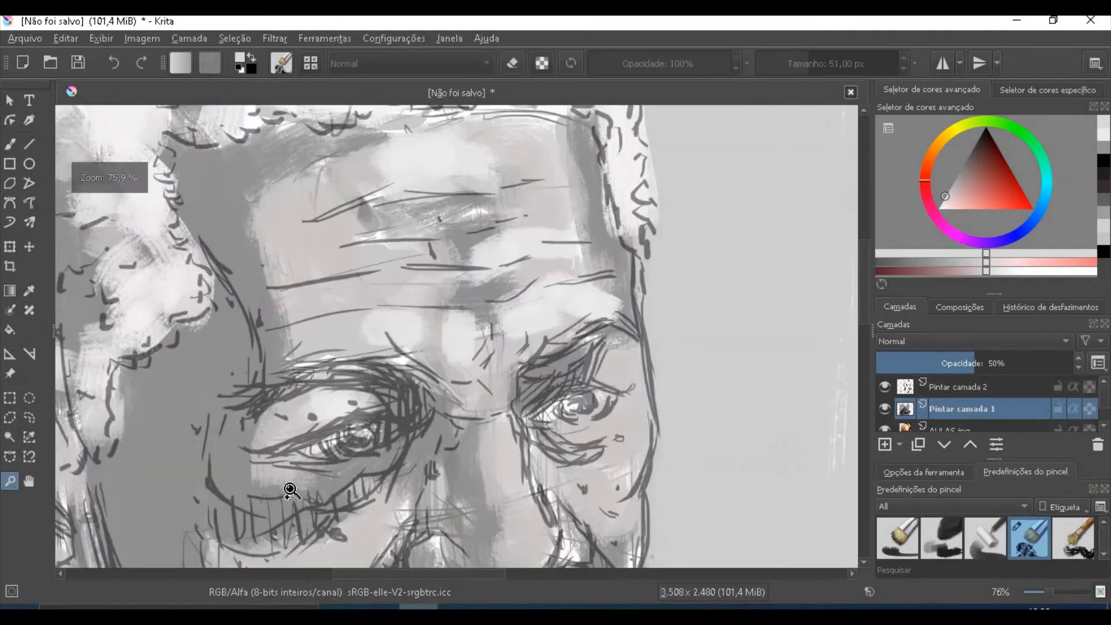
pyautogui.click(29, 290)
pyautogui.click(374, 382)
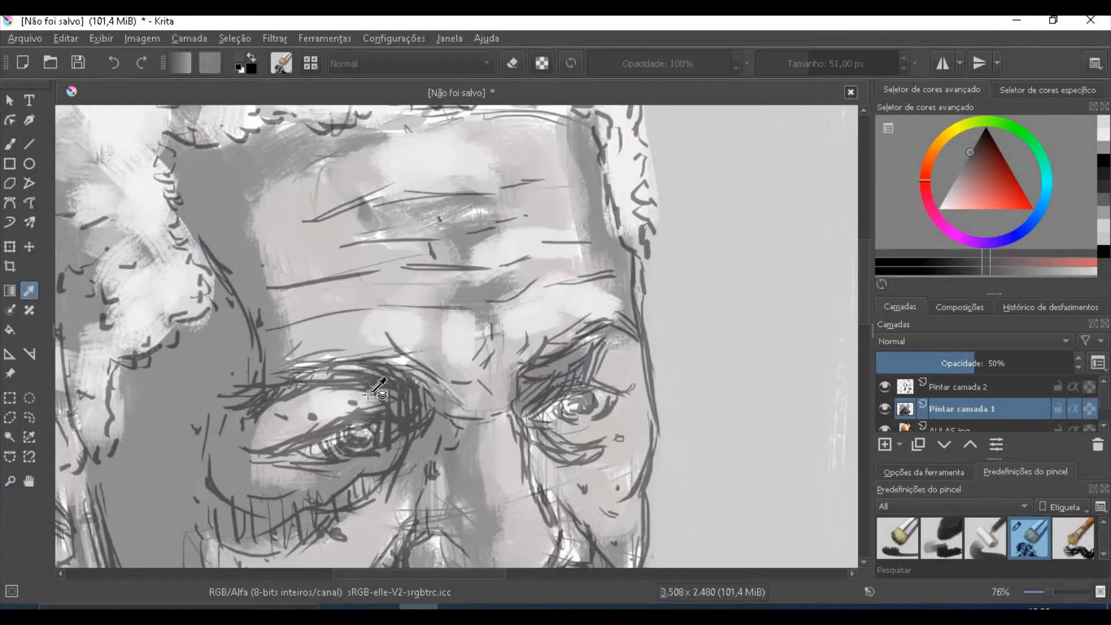
pyautogui.press('pageup')
pyautogui.click(11, 144)
pyautogui.moveTo(233, 408)
pyautogui.mouseDown()
pyautogui.moveTo(276, 387)
pyautogui.moveTo(376, 377)
pyautogui.moveTo(320, 377)
pyautogui.moveTo(421, 394)
pyautogui.moveTo(389, 400)
pyautogui.moveTo(430, 421)
pyautogui.moveTo(400, 359)
pyautogui.mouseUp()
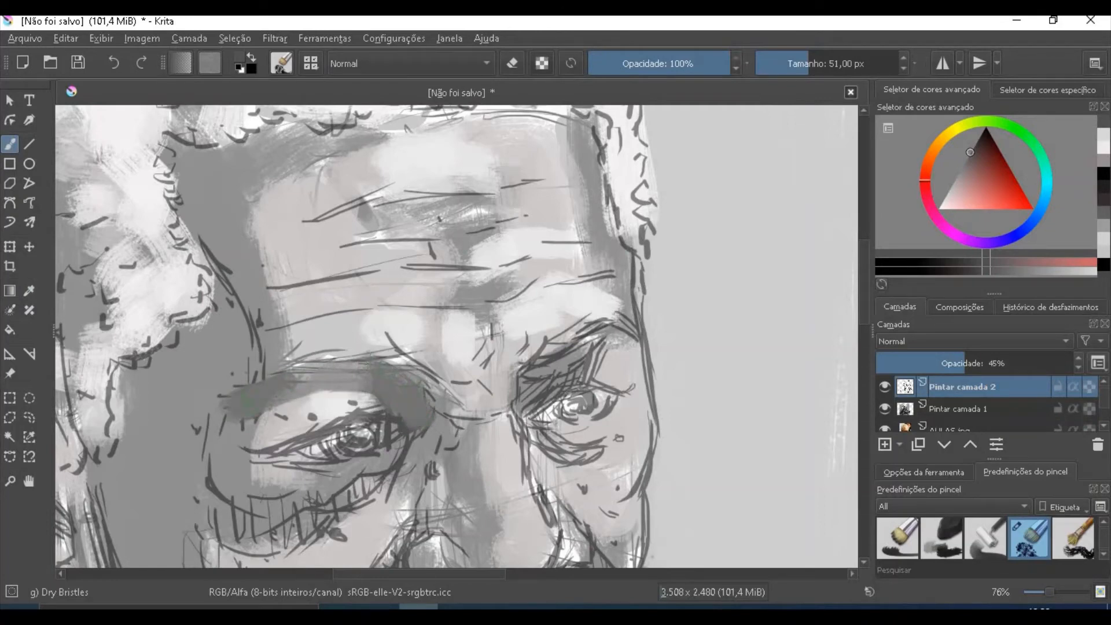
pyautogui.moveTo(527, 396)
pyautogui.mouseDown()
pyautogui.moveTo(550, 358)
pyautogui.moveTo(631, 324)
pyautogui.moveTo(579, 370)
pyautogui.mouseUp()
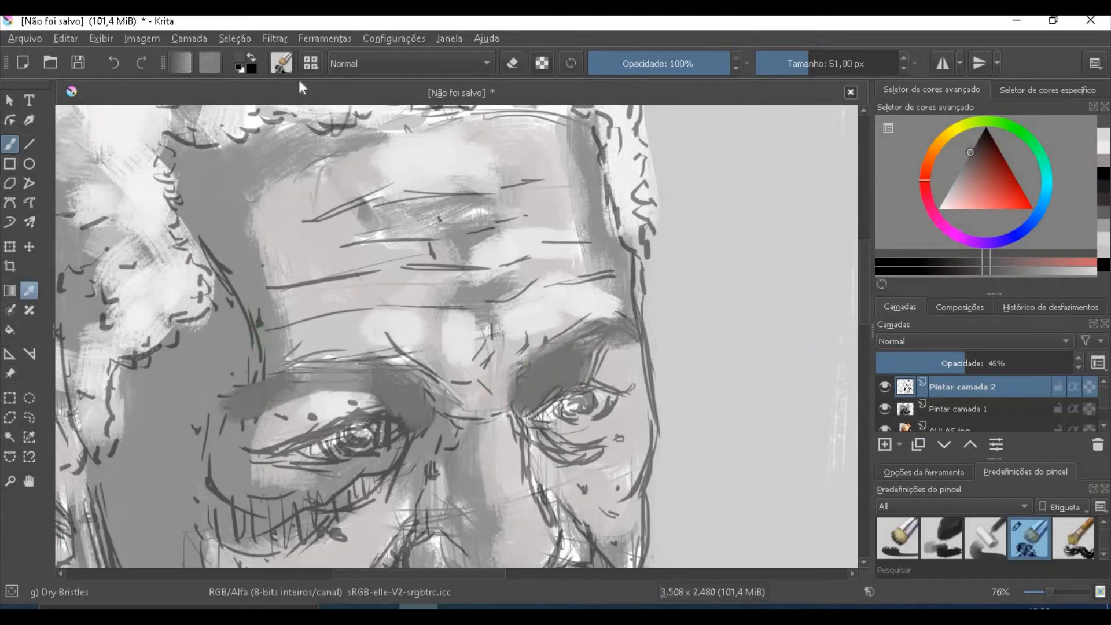
# - Sample the mid grey beside the left eye and paint over the sketch lines along the temple and forehead edge
pyautogui.click(29, 290)
pyautogui.click(215, 394)
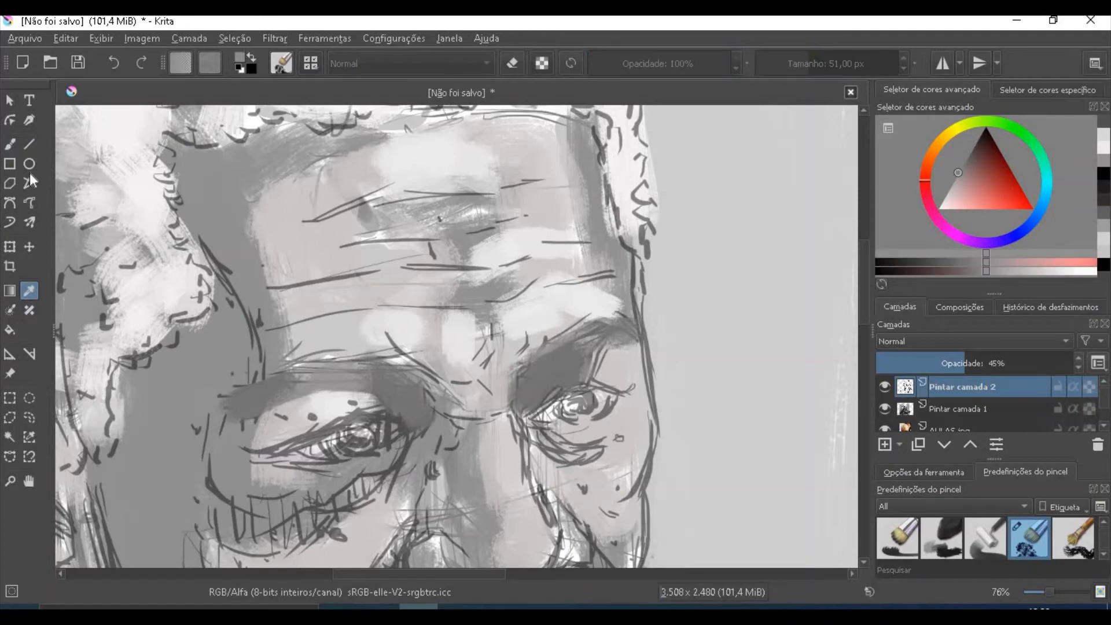
pyautogui.click(9, 145)
pyautogui.moveTo(211, 226)
pyautogui.mouseDown()
pyautogui.moveTo(242, 320)
pyautogui.moveTo(226, 258)
pyautogui.moveTo(220, 304)
pyautogui.mouseUp()
pyautogui.moveTo(252, 210); pyautogui.dragTo(275, 289)
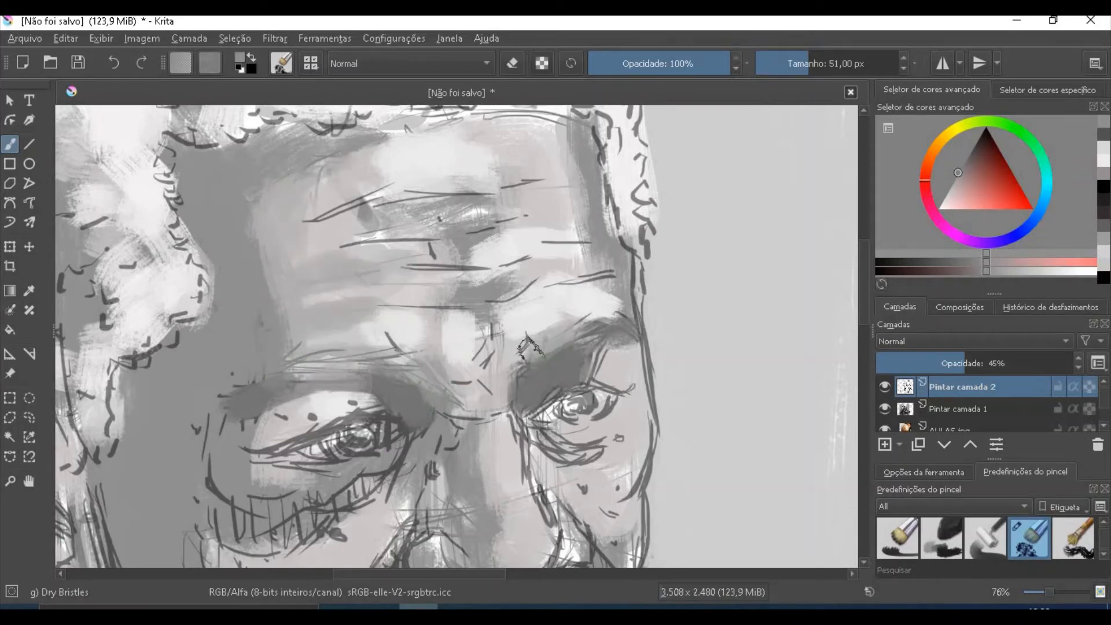
# - Choose a dark grey, reduce the brush to 22 px and shade the side and underside of the nose
pyautogui.scroll(-6, 810, 293)
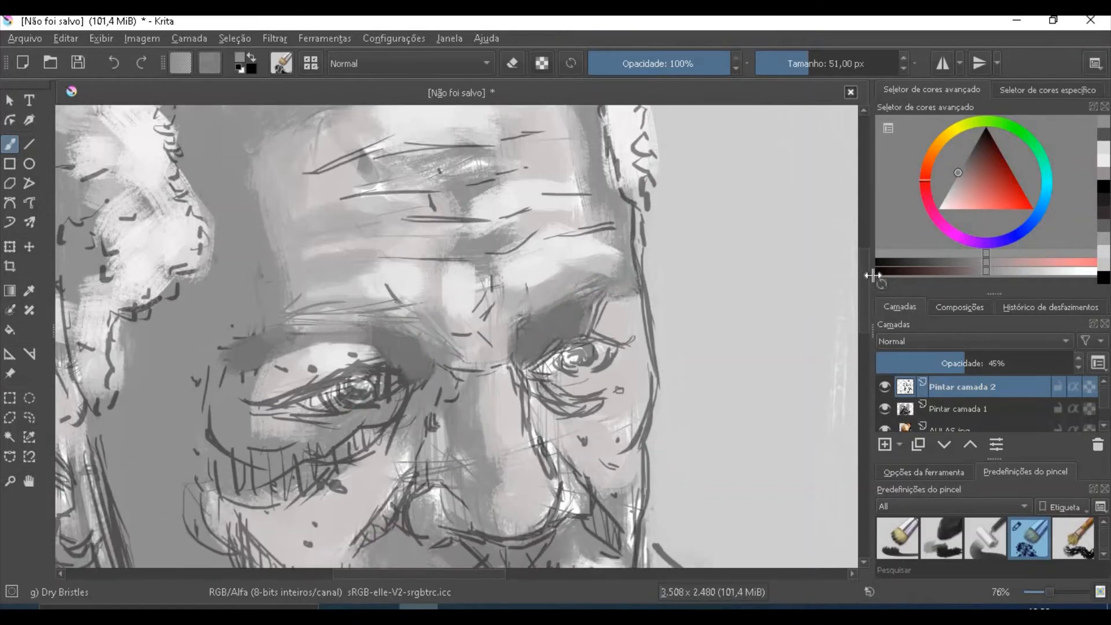
pyautogui.click(29, 293)
pyautogui.click(542, 264)
pyautogui.moveTo(943, 216); pyautogui.dragTo(969, 155)
pyautogui.click(10, 145)
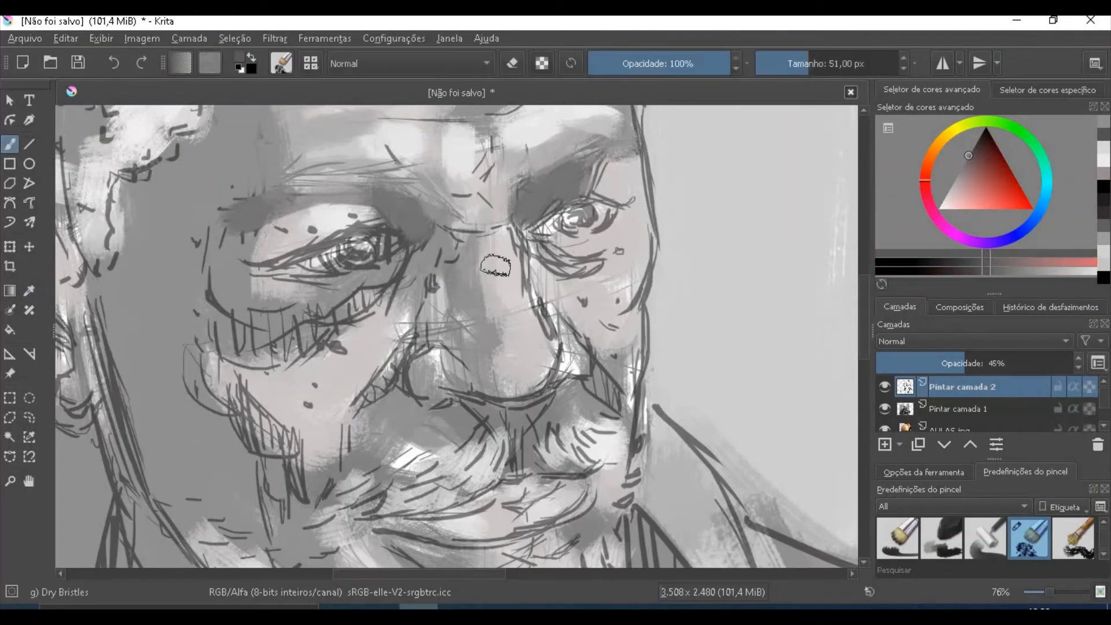
pyautogui.press('[')
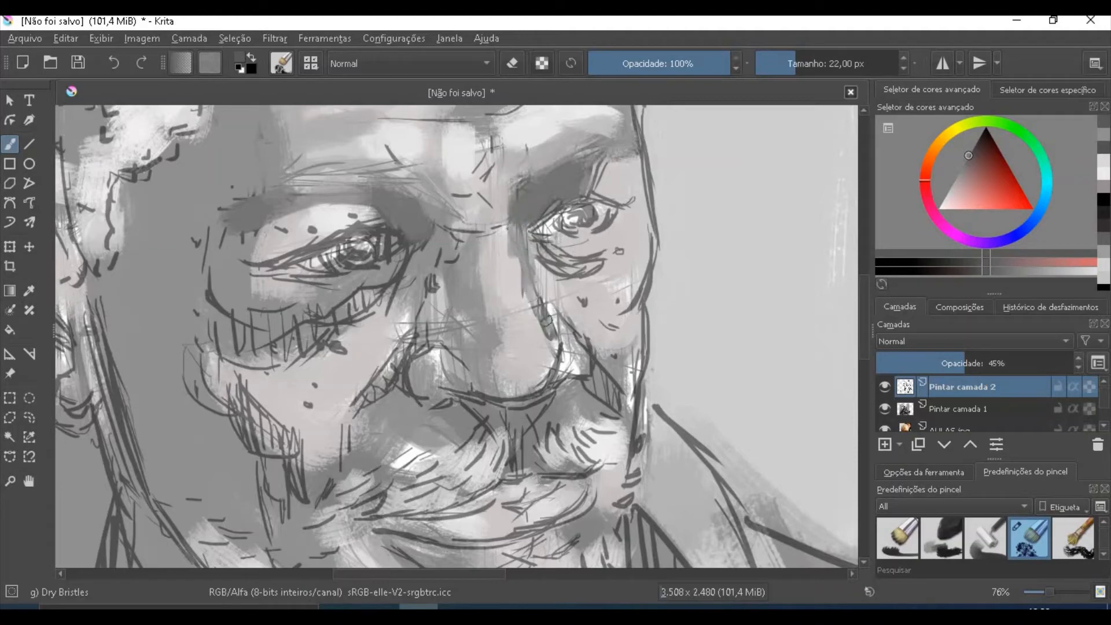
pyautogui.moveTo(429, 401)
pyautogui.mouseDown()
pyautogui.moveTo(453, 382)
pyautogui.moveTo(519, 387)
pyautogui.moveTo(559, 347)
pyautogui.mouseUp()
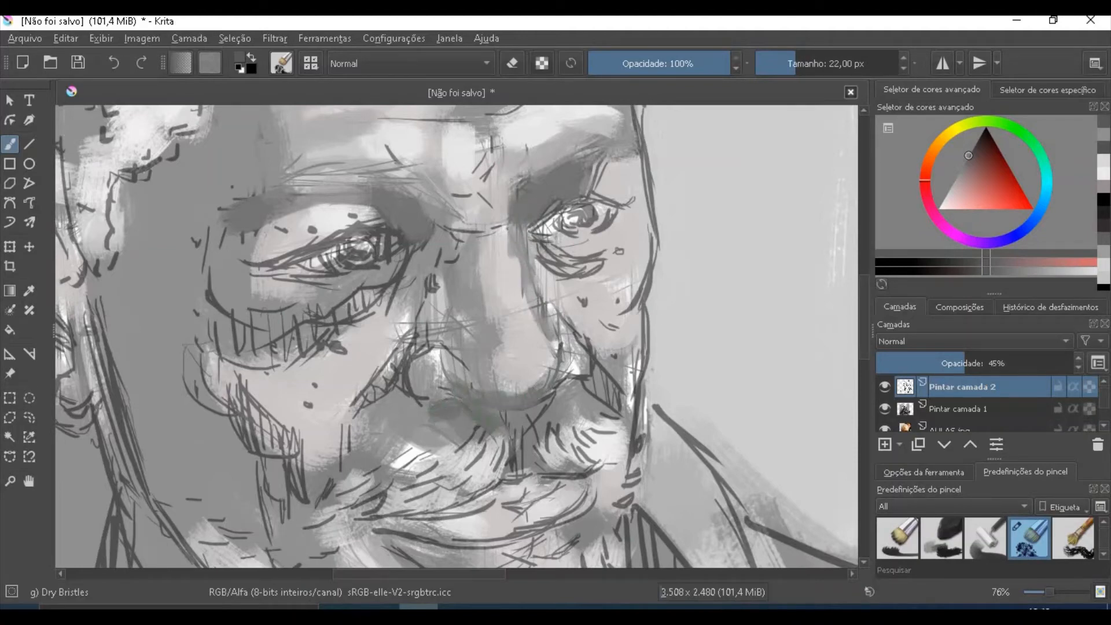
# - Choose a darker brownish grey and paint the shadows beneath the nose, along both smile folds and under the right eye
pyautogui.click(985, 143)
pyautogui.click(983, 141)
pyautogui.moveTo(430, 402)
pyautogui.mouseDown()
pyautogui.moveTo(505, 421)
pyautogui.moveTo(492, 411)
pyautogui.moveTo(543, 400)
pyautogui.moveTo(501, 444)
pyautogui.mouseUp()
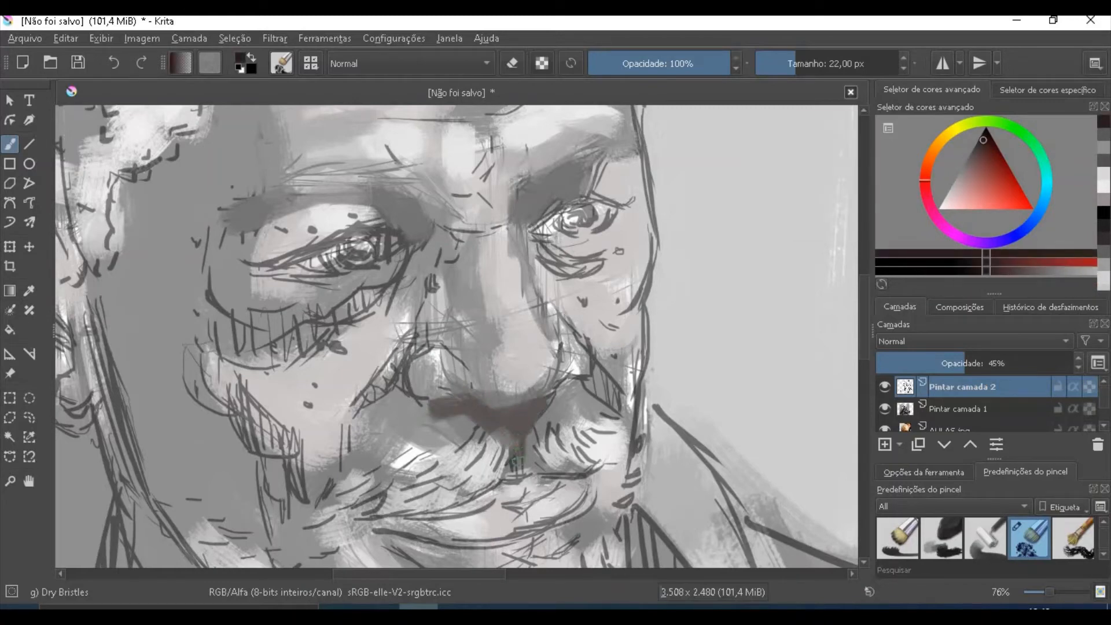
pyautogui.moveTo(414, 331)
pyautogui.mouseDown()
pyautogui.moveTo(394, 374)
pyautogui.moveTo(401, 391)
pyautogui.moveTo(351, 414)
pyautogui.mouseUp()
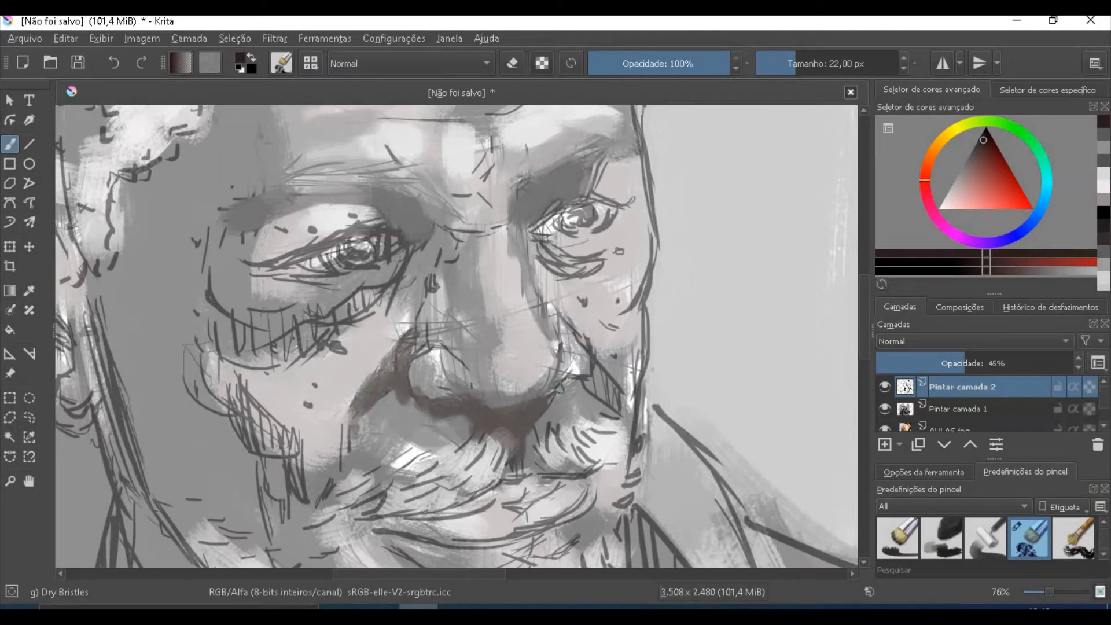
pyautogui.moveTo(579, 381)
pyautogui.mouseDown()
pyautogui.moveTo(580, 329)
pyautogui.moveTo(603, 375)
pyautogui.moveTo(593, 382)
pyautogui.moveTo(621, 409)
pyautogui.mouseUp()
pyautogui.moveTo(534, 264)
pyautogui.mouseDown()
pyautogui.moveTo(518, 223)
pyautogui.moveTo(521, 260)
pyautogui.moveTo(554, 250)
pyautogui.moveTo(560, 278)
pyautogui.mouseUp()
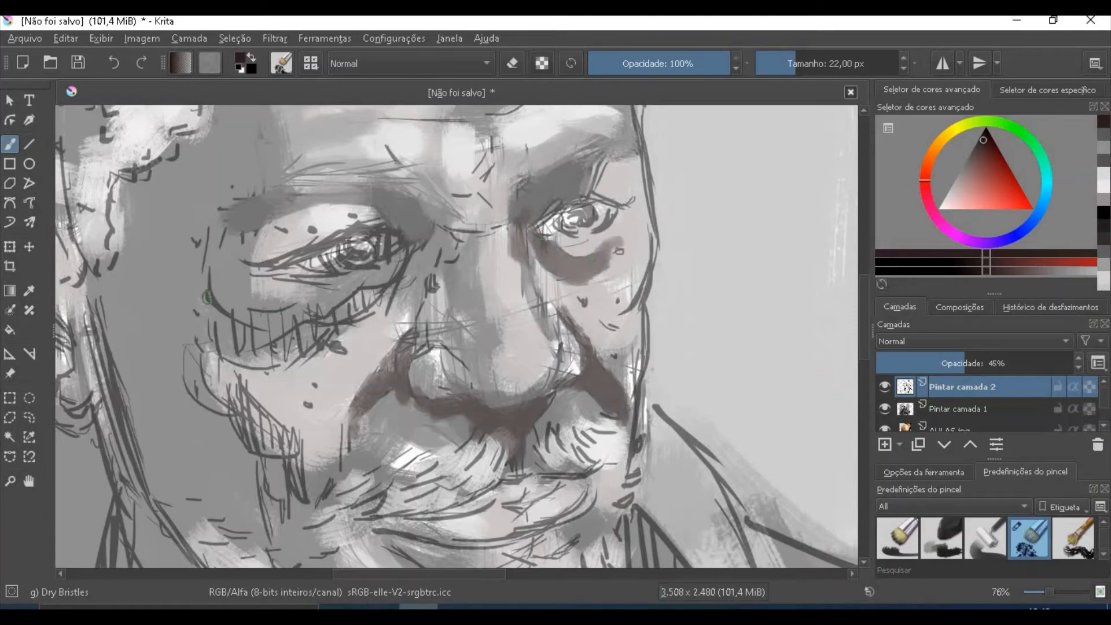
# - Darken the bag and eyelids around the left eye and the outer upper lid of the right eye
pyautogui.moveTo(207, 298)
pyautogui.mouseDown()
pyautogui.moveTo(220, 328)
pyautogui.moveTo(253, 345)
pyautogui.moveTo(240, 319)
pyautogui.moveTo(290, 305)
pyautogui.moveTo(305, 321)
pyautogui.moveTo(285, 330)
pyautogui.moveTo(283, 346)
pyautogui.moveTo(229, 341)
pyautogui.moveTo(282, 352)
pyautogui.moveTo(303, 321)
pyautogui.moveTo(356, 293)
pyautogui.moveTo(341, 316)
pyautogui.moveTo(370, 305)
pyautogui.moveTo(414, 234)
pyautogui.moveTo(405, 253)
pyautogui.moveTo(399, 232)
pyautogui.moveTo(320, 230)
pyautogui.mouseUp()
pyautogui.moveTo(252, 264); pyautogui.dragTo(323, 225)
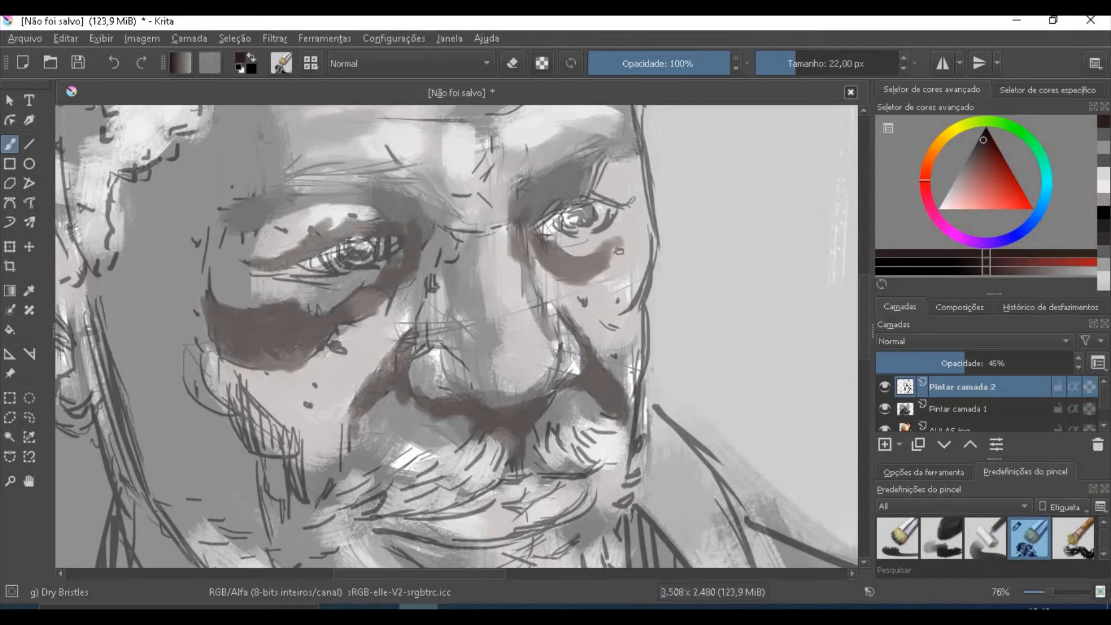
pyautogui.moveTo(329, 279); pyautogui.dragTo(279, 273)
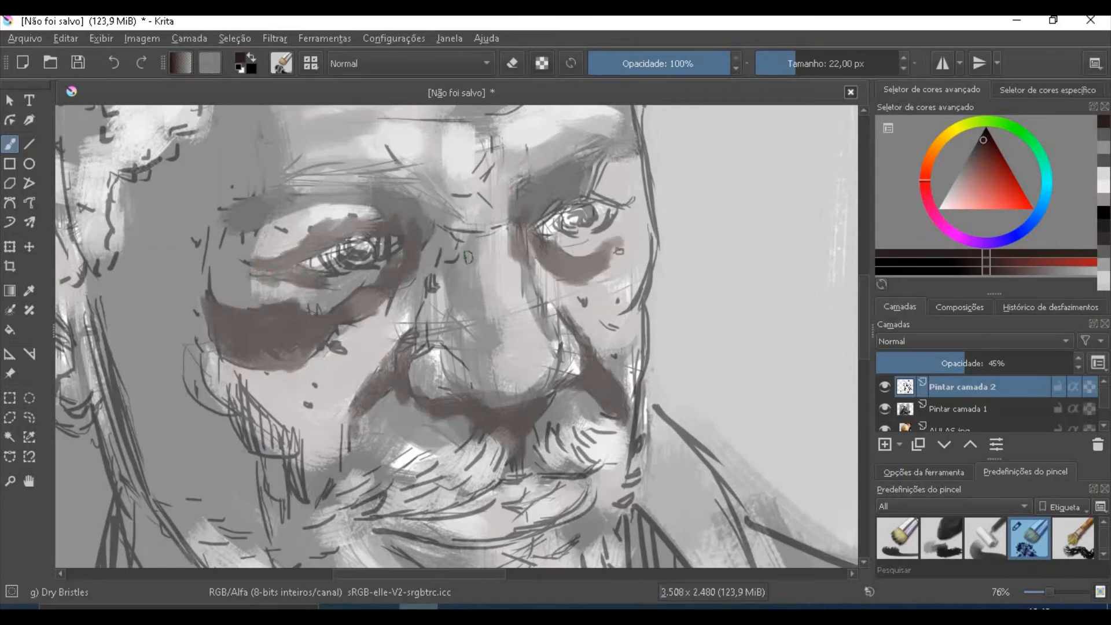
pyautogui.moveTo(578, 185)
pyautogui.mouseDown()
pyautogui.moveTo(559, 207)
pyautogui.moveTo(605, 223)
pyautogui.mouseUp()
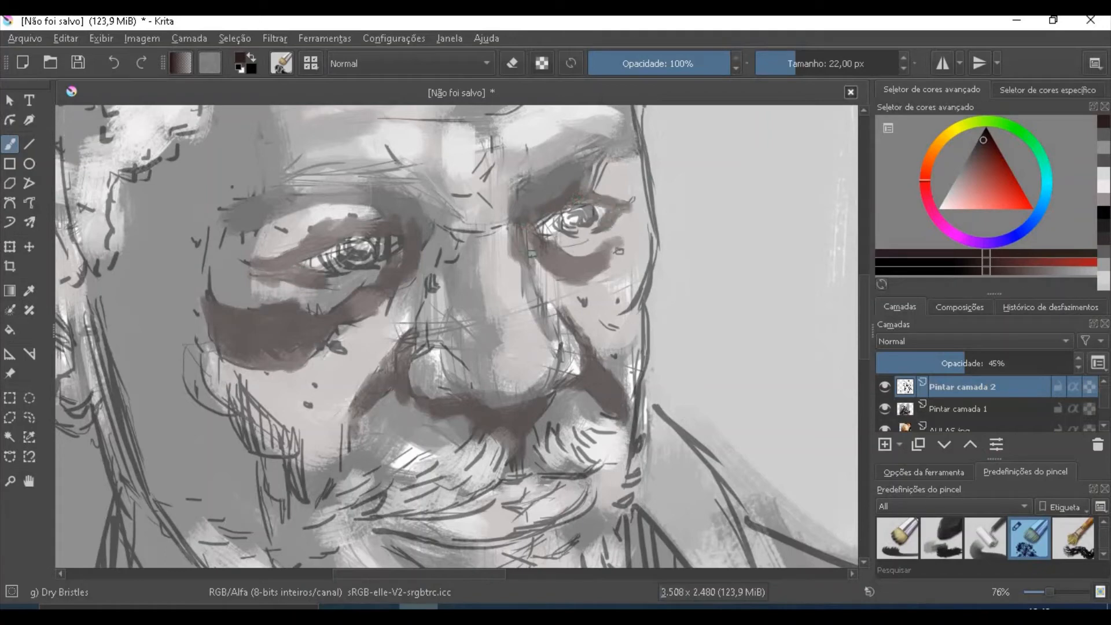
# - Enlarge the brush to 32 px and paint the dark cheekbone shadow from beside the left eye down to the mouth
pyautogui.press(']')
pyautogui.press(']')
pyautogui.press(']')
pyautogui.press(']')
pyautogui.press(']')
pyautogui.press(']')
pyautogui.press(']')
pyautogui.press(']')
pyautogui.press(']')
pyautogui.press(']')
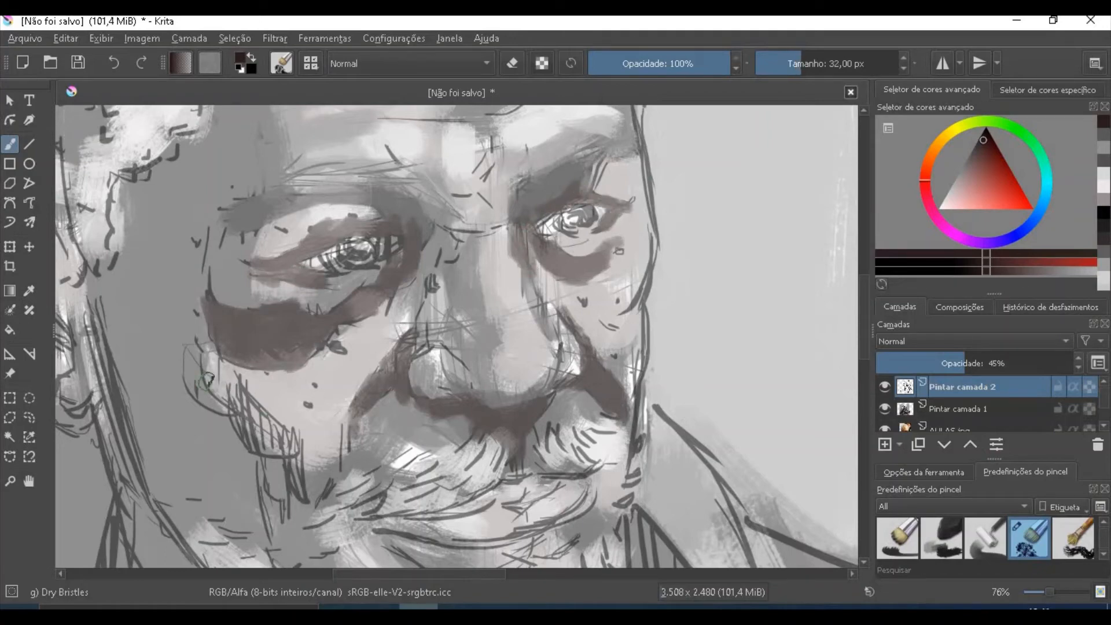
pyautogui.moveTo(192, 338); pyautogui.dragTo(225, 424)
pyautogui.moveTo(216, 322)
pyautogui.mouseDown()
pyautogui.moveTo(218, 345)
pyautogui.moveTo(223, 330)
pyautogui.moveTo(295, 440)
pyautogui.moveTo(258, 497)
pyautogui.moveTo(318, 524)
pyautogui.mouseUp()
pyautogui.moveTo(280, 467); pyautogui.dragTo(278, 499)
pyautogui.moveTo(191, 336); pyautogui.dragTo(204, 241)
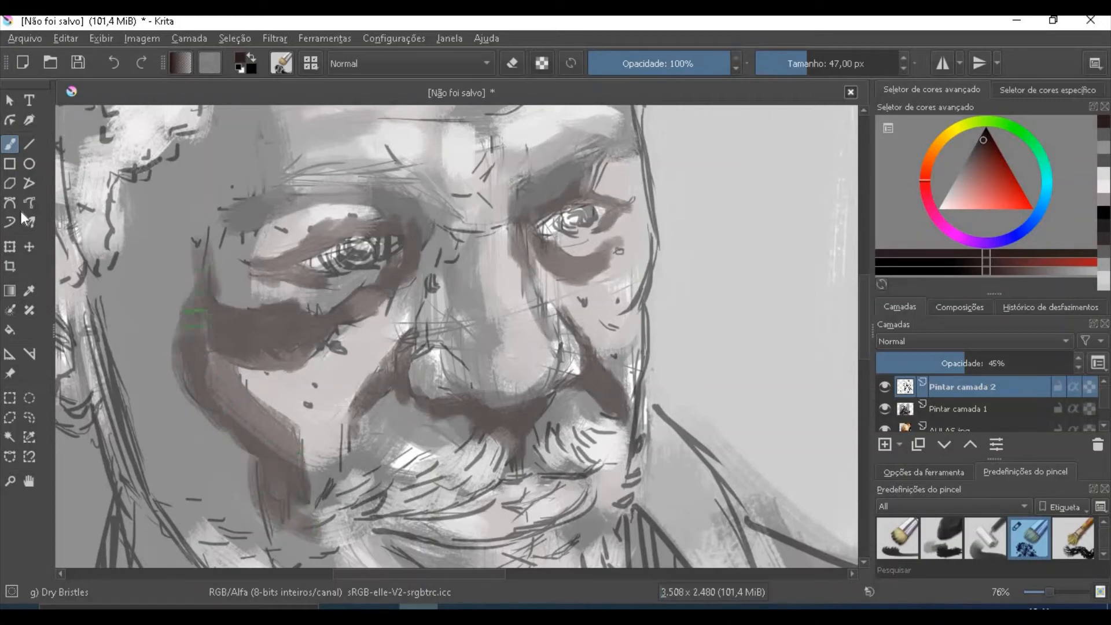
# - Sample the mid grey from the side of the face and blend the outer edge of the cheekbone shadow
pyautogui.click(30, 293)
pyautogui.click(152, 249)
pyautogui.click(10, 145)
pyautogui.moveTo(186, 298); pyautogui.dragTo(184, 384)
pyautogui.moveTo(191, 295); pyautogui.dragTo(194, 418)
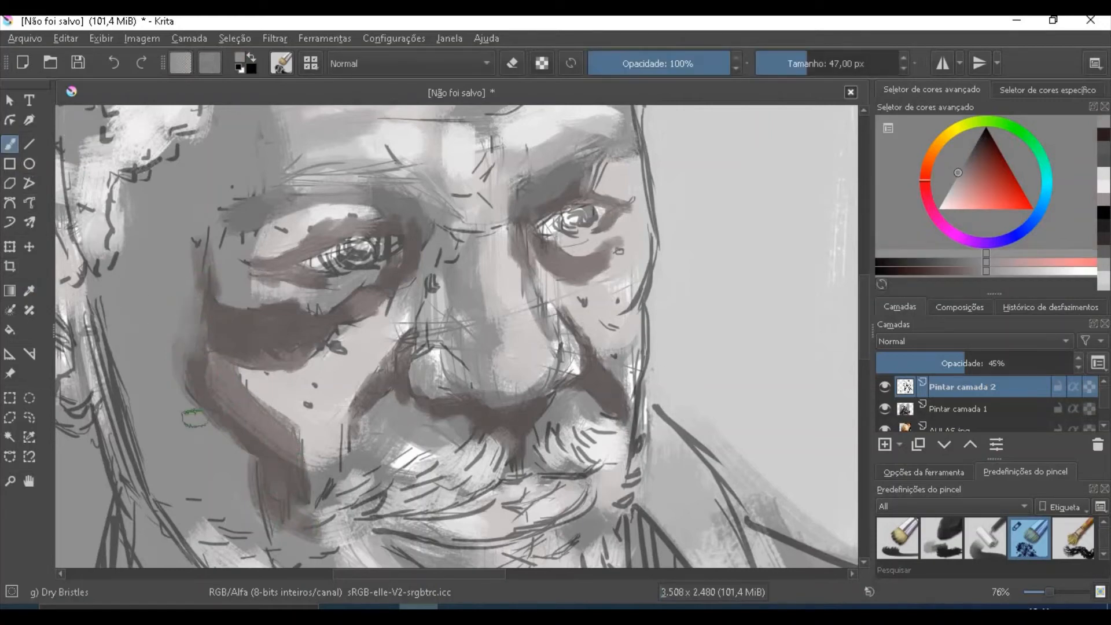
pyautogui.moveTo(197, 343); pyautogui.dragTo(229, 424)
# - Set the brush to 90 px and 50% opacity and soften the shadows under the left eye, on the cheek and around the nose
pyautogui.press(']')
pyautogui.press(']')
pyautogui.press(']')
pyautogui.press(']')
pyautogui.press(']')
pyautogui.press(']')
pyautogui.moveTo(689, 65); pyautogui.dragTo(660, 65)
pyautogui.moveTo(284, 330)
pyautogui.mouseDown()
pyautogui.moveTo(246, 279)
pyautogui.moveTo(337, 325)
pyautogui.moveTo(390, 298)
pyautogui.mouseUp()
pyautogui.moveTo(235, 374)
pyautogui.mouseDown()
pyautogui.moveTo(309, 476)
pyautogui.moveTo(262, 501)
pyautogui.mouseUp()
pyautogui.moveTo(399, 359)
pyautogui.mouseDown()
pyautogui.moveTo(364, 408)
pyautogui.moveTo(510, 413)
pyautogui.moveTo(534, 404)
pyautogui.mouseUp()
pyautogui.moveTo(585, 353); pyautogui.dragTo(629, 403)
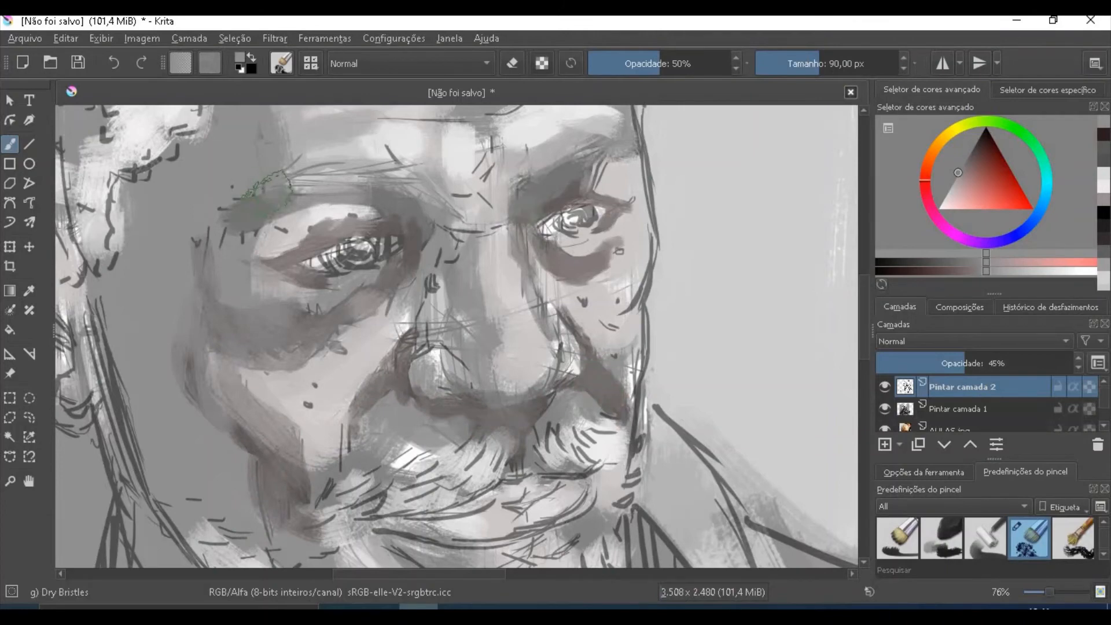
# - Inspect the lower face and the whole canvas to compare the shaded portrait with the reference photo
pyautogui.click(10, 120)
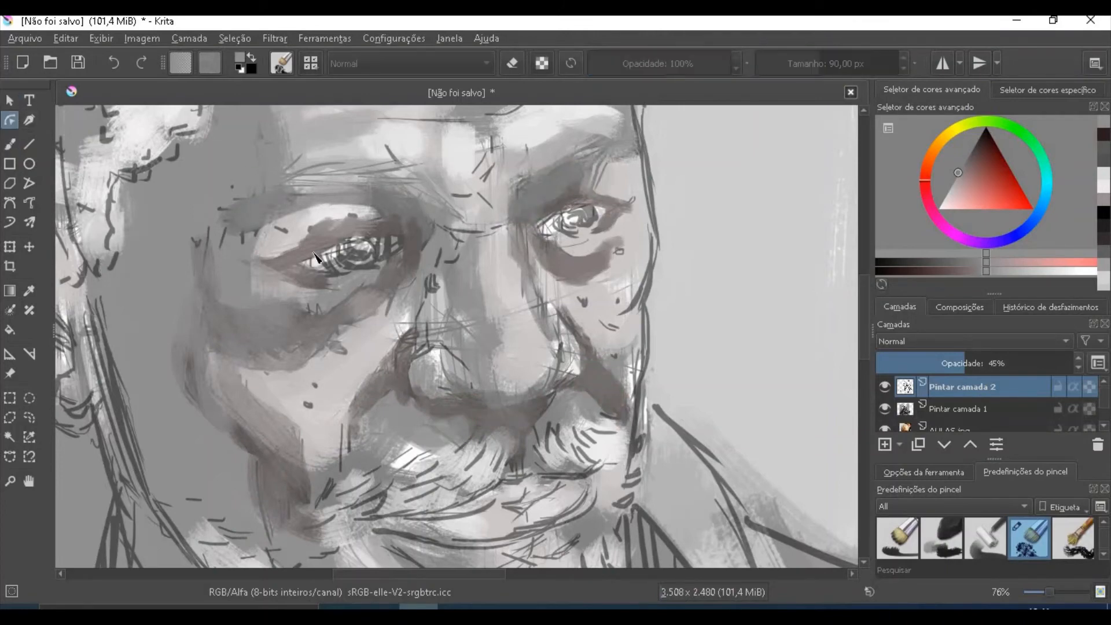
pyautogui.moveTo(863, 311); pyautogui.dragTo(863, 339)
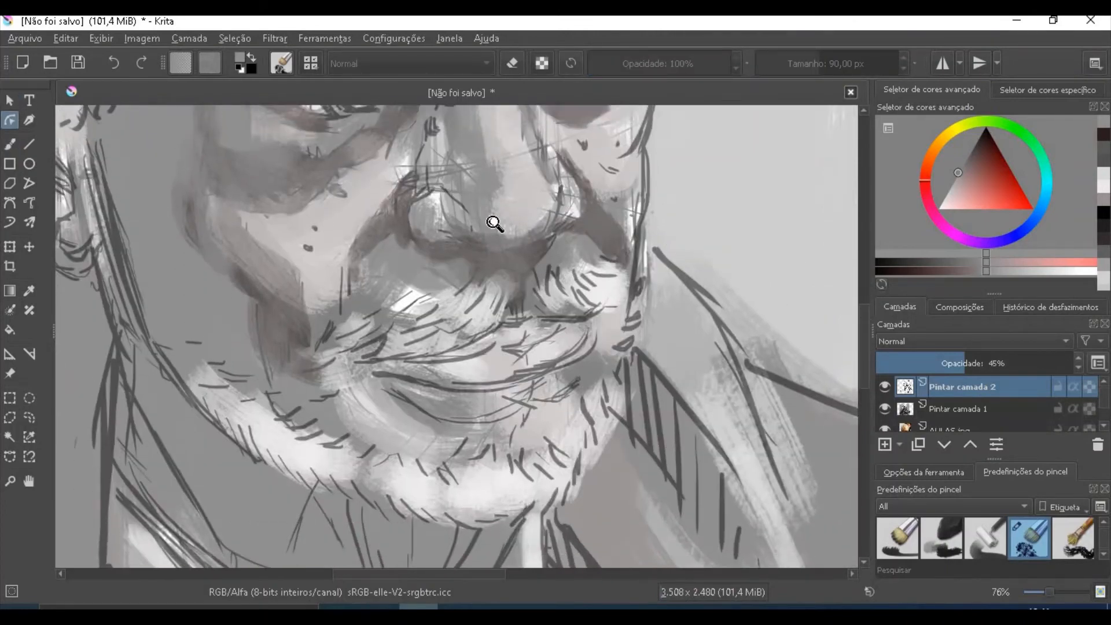
pyautogui.moveTo(463, 217); pyautogui.dragTo(595, 352)
pyautogui.moveTo(467, 154); pyautogui.dragTo(479, 184)
pyautogui.moveTo(863, 341); pyautogui.dragTo(863, 291)
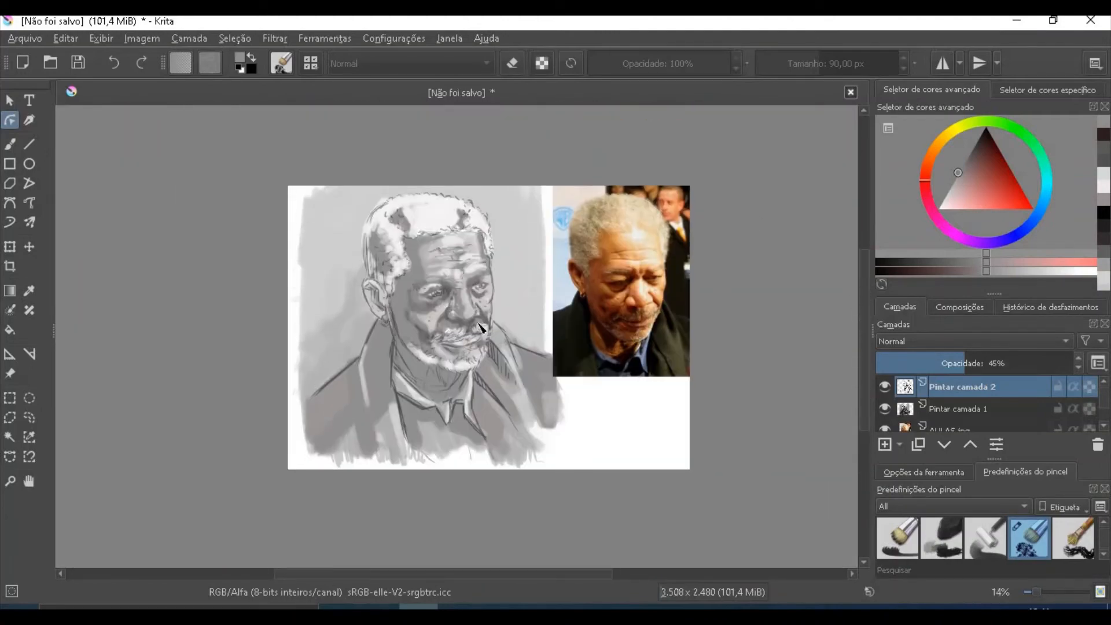
# - Paint mid grey over the hair on the side of the head above the ear, using the 90 px brush at 100% opacity
pyautogui.moveTo(445, 317); pyautogui.dragTo(347, 260)
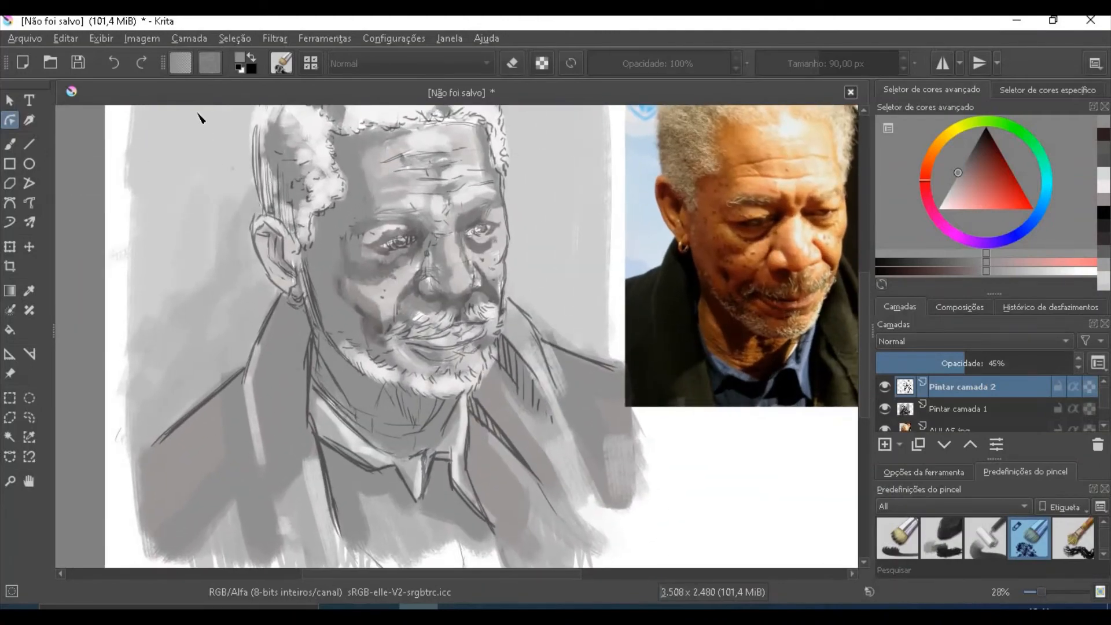
pyautogui.click(10, 143)
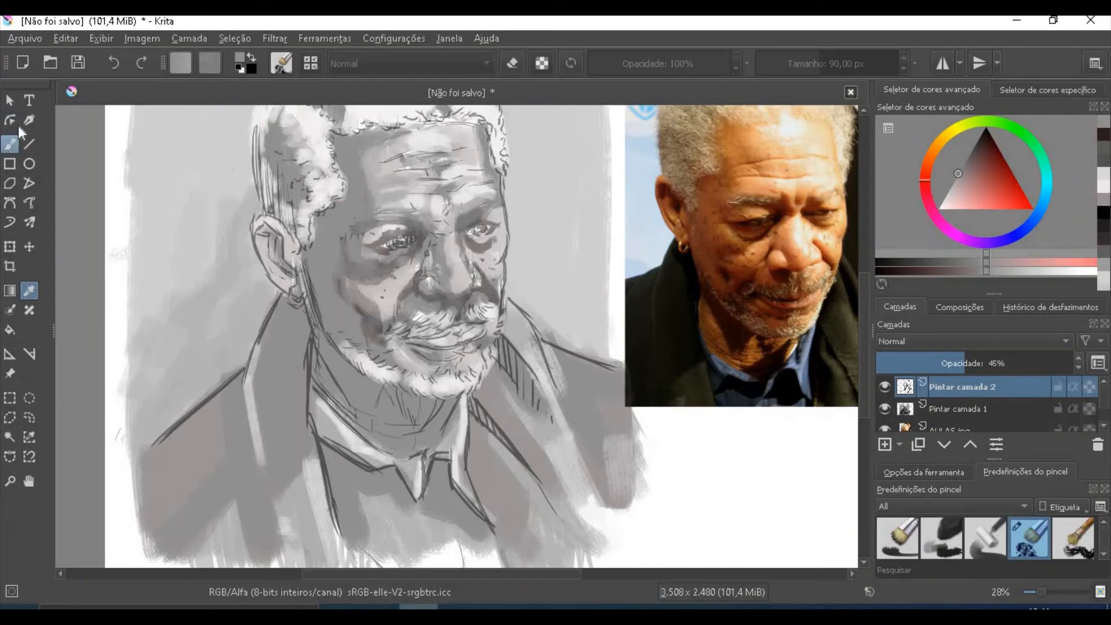
pyautogui.moveTo(288, 214)
pyautogui.mouseDown()
pyautogui.moveTo(275, 145)
pyautogui.moveTo(268, 212)
pyautogui.moveTo(257, 121)
pyautogui.mouseUp()
pyautogui.click(729, 62)
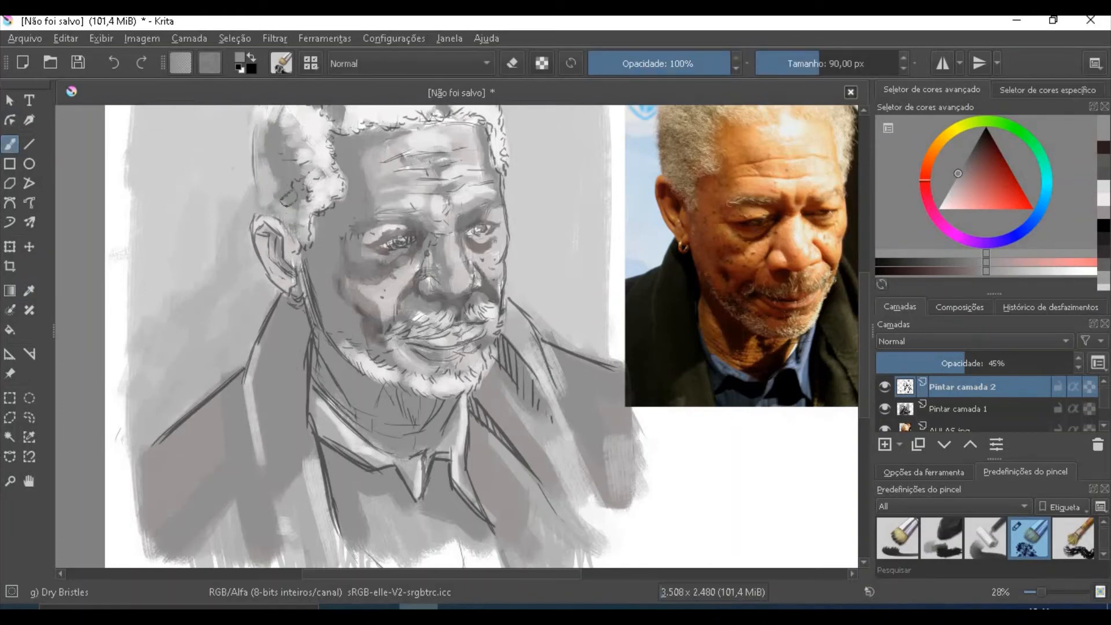
pyautogui.moveTo(287, 195)
pyautogui.mouseDown()
pyautogui.moveTo(297, 237)
pyautogui.moveTo(315, 183)
pyautogui.moveTo(300, 144)
pyautogui.moveTo(295, 209)
pyautogui.mouseUp()
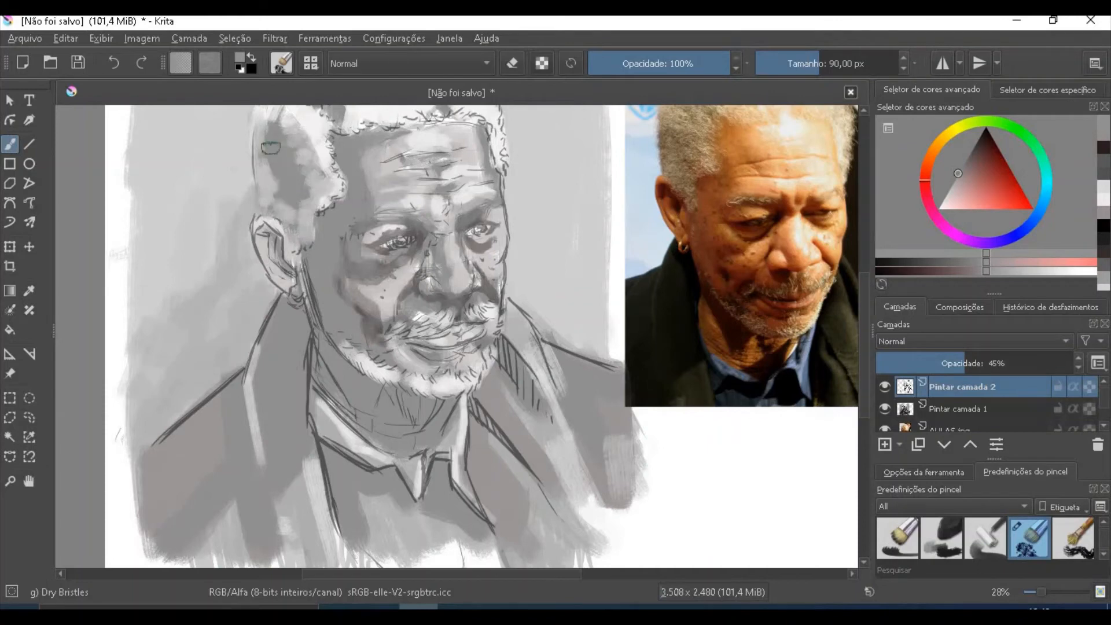
# - Cover the sketched outline of the crown with mid grey and shade the hair above the forehead
pyautogui.scroll(2, 333, 145)
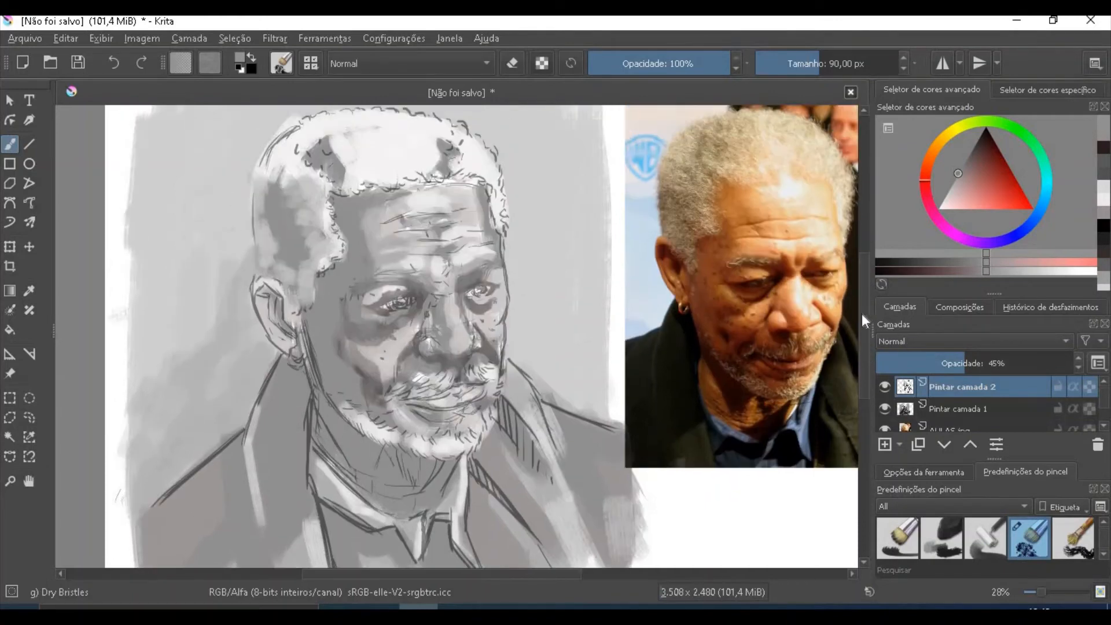
pyautogui.moveTo(271, 173)
pyautogui.mouseDown()
pyautogui.moveTo(301, 137)
pyautogui.moveTo(297, 158)
pyautogui.moveTo(340, 144)
pyautogui.moveTo(282, 144)
pyautogui.moveTo(419, 116)
pyautogui.moveTo(337, 120)
pyautogui.mouseUp()
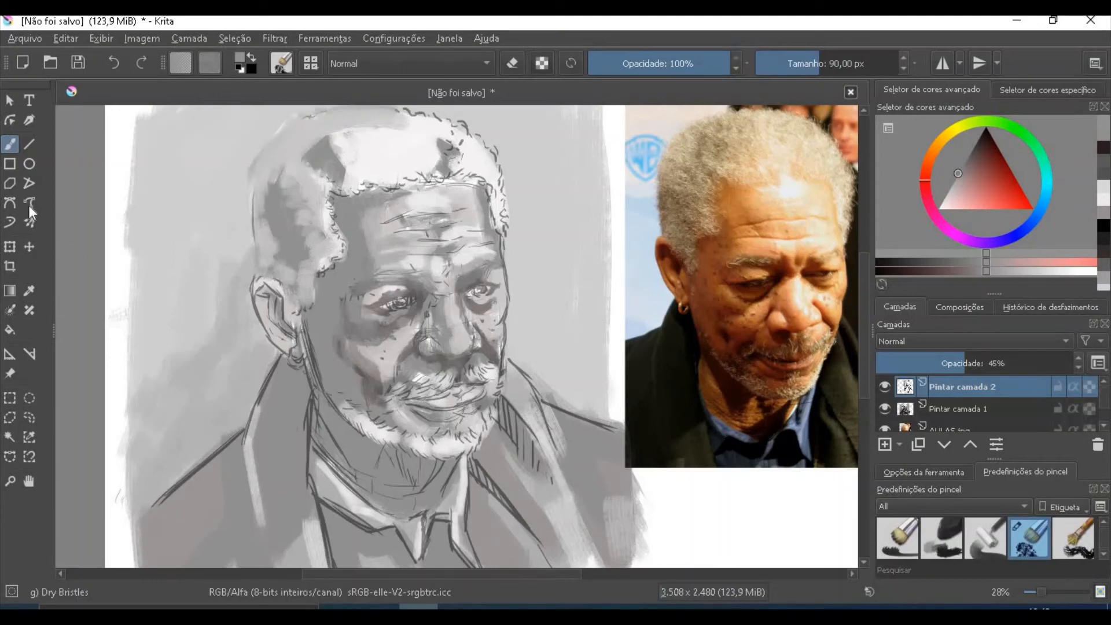
pyautogui.scroll(3, 863, 281)
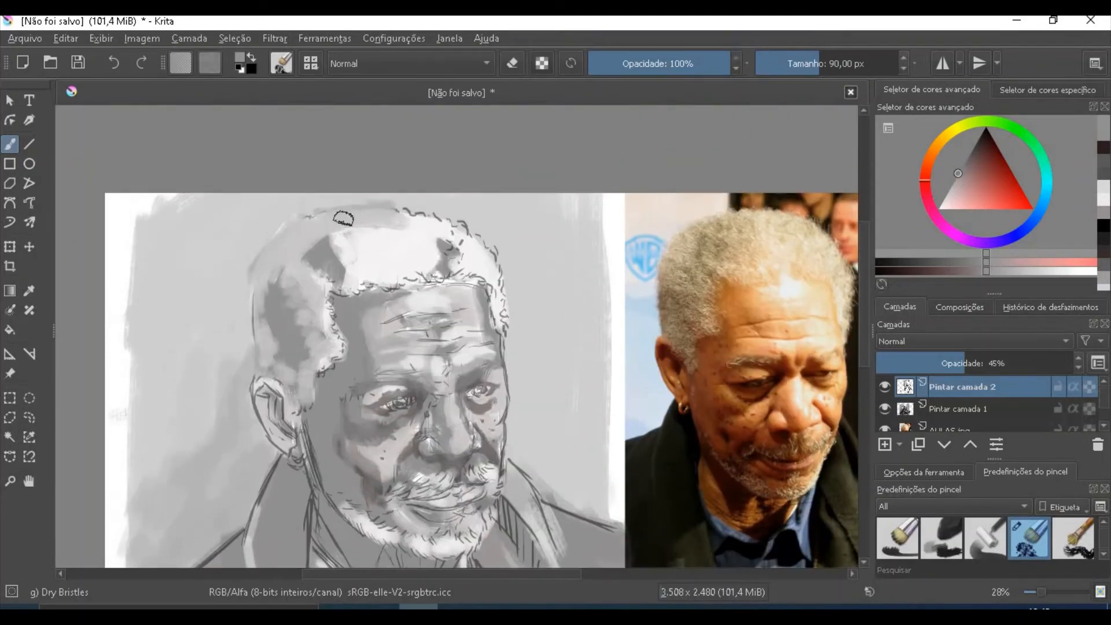
pyautogui.moveTo(471, 240)
pyautogui.mouseDown()
pyautogui.moveTo(503, 319)
pyautogui.moveTo(463, 263)
pyautogui.moveTo(397, 248)
pyautogui.moveTo(348, 278)
pyautogui.moveTo(380, 238)
pyautogui.moveTo(350, 232)
pyautogui.mouseUp()
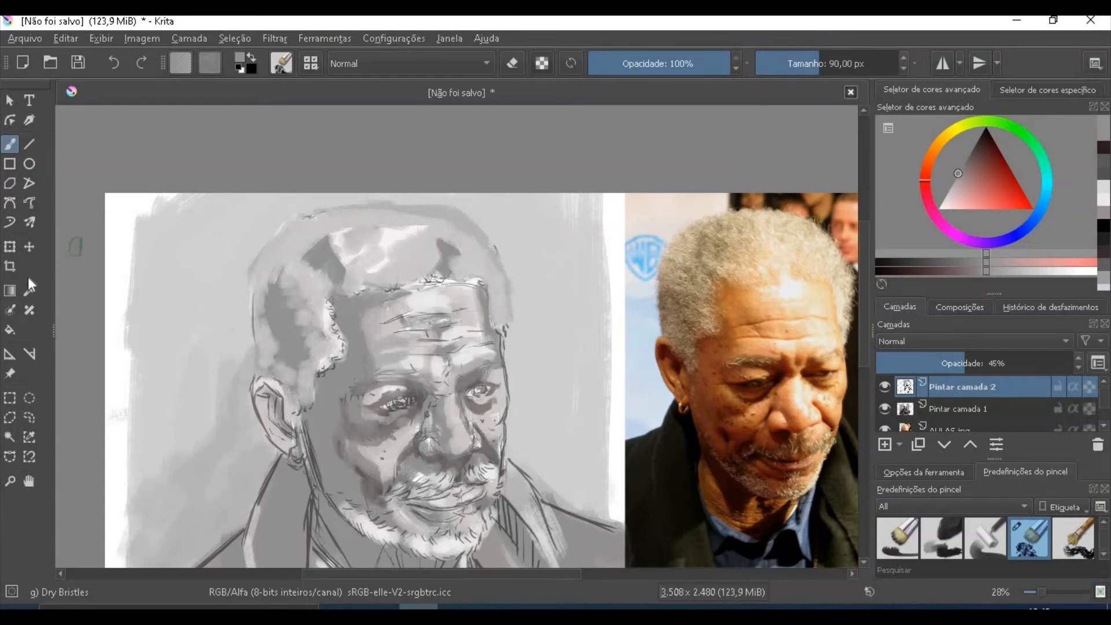
# - Set the brush to 154 px with white and paint light masses over the side and top of the hair
pyautogui.moveTo(959, 173); pyautogui.dragTo(920, 223)
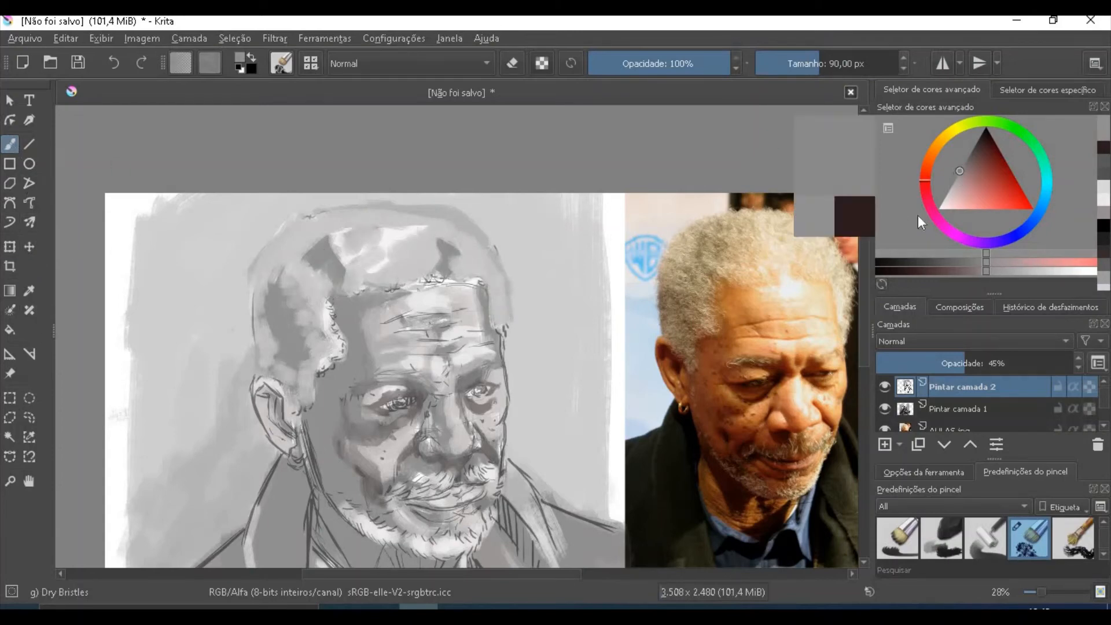
pyautogui.moveTo(269, 315)
pyautogui.mouseDown()
pyautogui.moveTo(295, 370)
pyautogui.moveTo(306, 315)
pyautogui.moveTo(297, 360)
pyautogui.mouseUp()
pyautogui.moveTo(310, 282)
pyautogui.keyDown('shift'); pyautogui.mouseDown()
pyautogui.moveTo(353, 279)
pyautogui.moveTo(337, 246)
pyautogui.moveTo(380, 216)
pyautogui.moveTo(453, 258)
pyautogui.moveTo(462, 222)
pyautogui.mouseUp(); pyautogui.keyUp('shift')
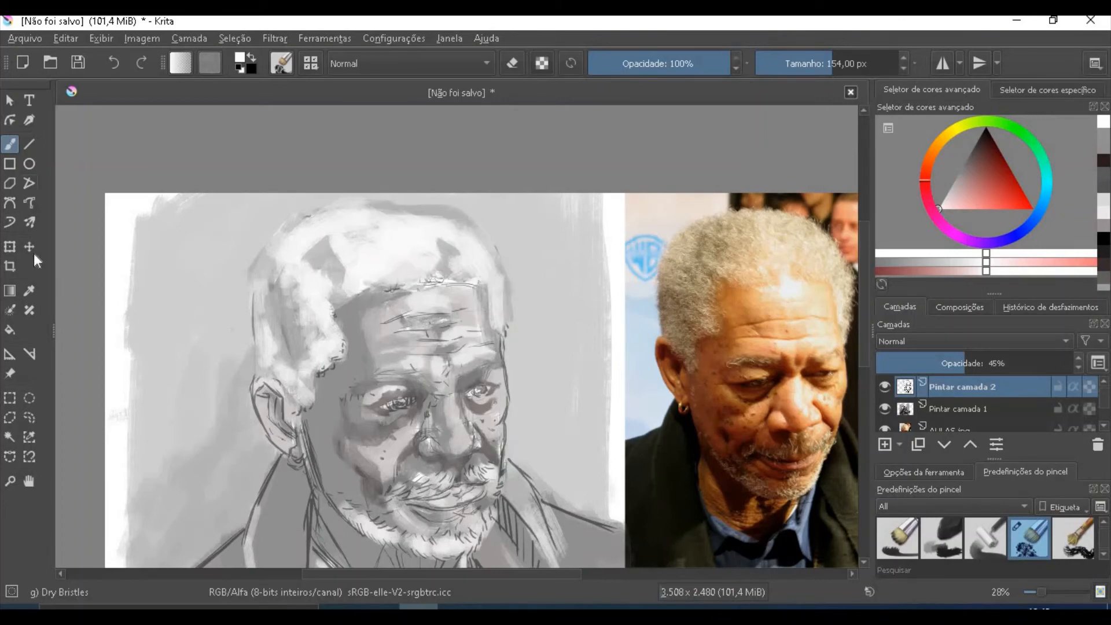
# - Sample the grey of the coat and paint a darker background around the contour of the head
pyautogui.click(28, 298)
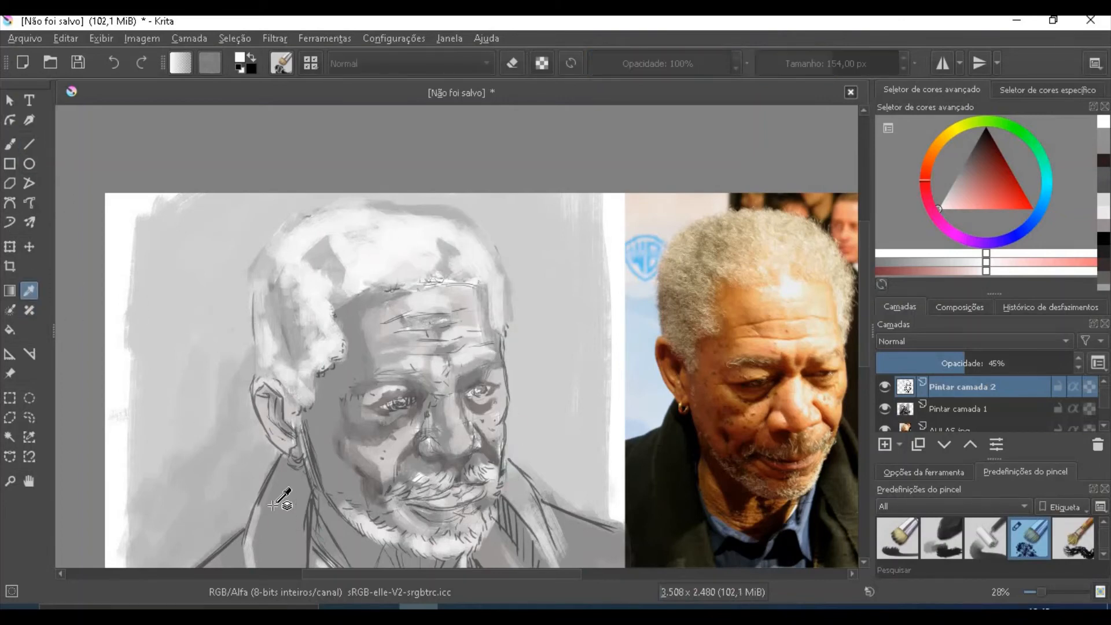
pyautogui.click(296, 502)
pyautogui.moveTo(200, 481)
pyautogui.mouseDown()
pyautogui.moveTo(224, 529)
pyautogui.moveTo(264, 462)
pyautogui.moveTo(247, 448)
pyautogui.moveTo(231, 380)
pyautogui.moveTo(248, 346)
pyautogui.moveTo(240, 287)
pyautogui.moveTo(239, 349)
pyautogui.moveTo(291, 208)
pyautogui.moveTo(239, 283)
pyautogui.moveTo(236, 271)
pyautogui.moveTo(321, 175)
pyautogui.mouseUp()
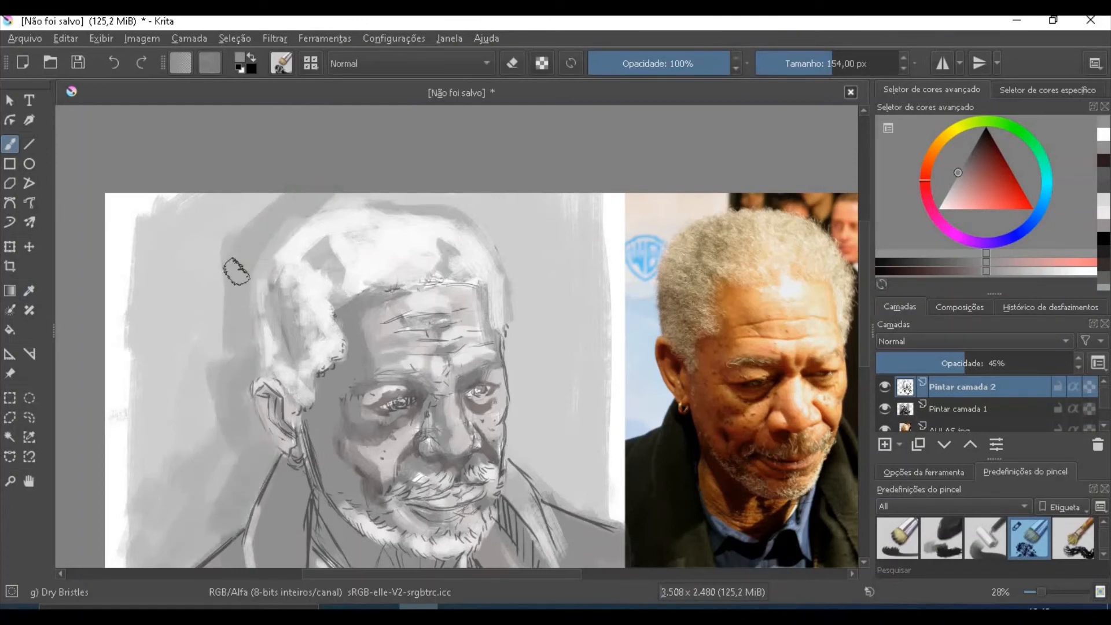
pyautogui.moveTo(416, 191)
pyautogui.mouseDown()
pyautogui.moveTo(486, 254)
pyautogui.moveTo(478, 208)
pyautogui.mouseUp()
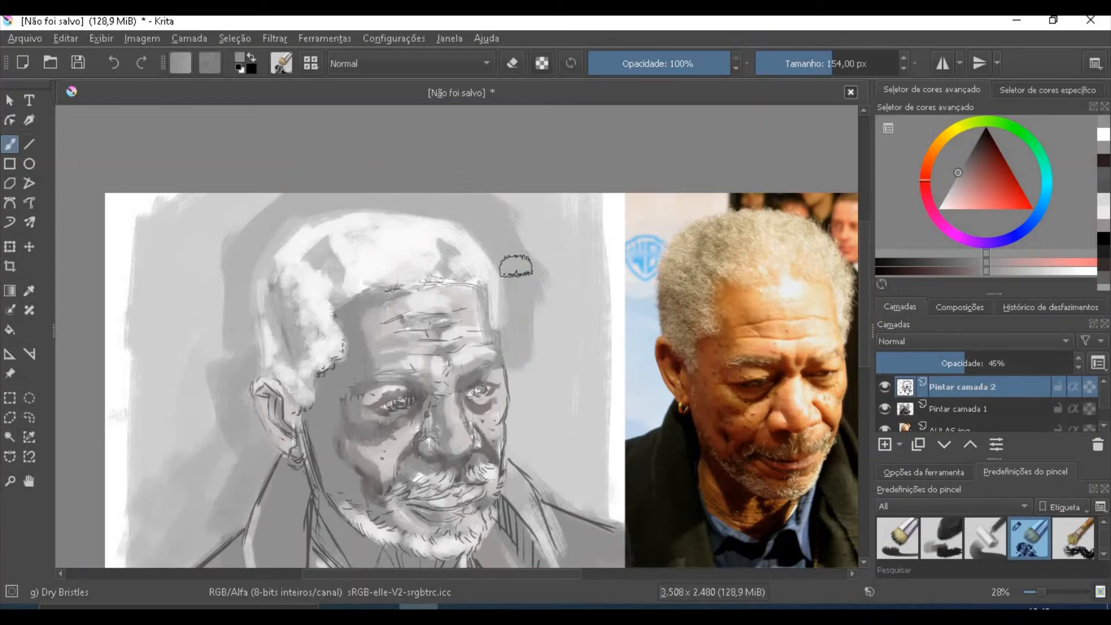
# - Extend the darker grey across the rest of the background on both sides of the head
pyautogui.moveTo(237, 277)
pyautogui.mouseDown()
pyautogui.moveTo(231, 429)
pyautogui.moveTo(159, 289)
pyautogui.mouseUp()
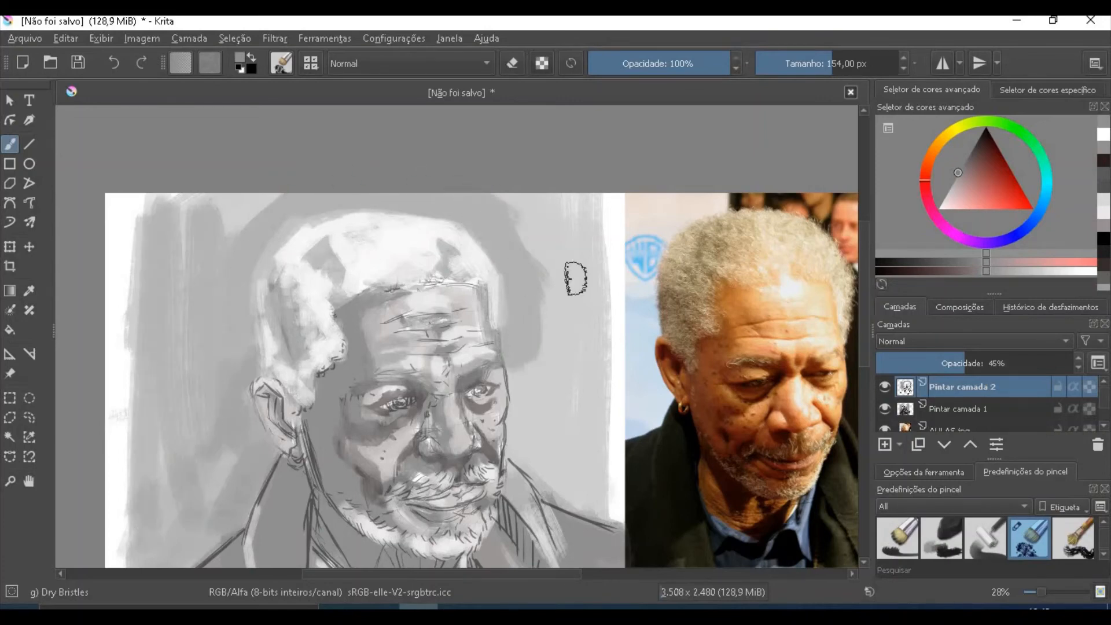
pyautogui.moveTo(524, 374)
pyautogui.mouseDown()
pyautogui.moveTo(593, 506)
pyautogui.moveTo(571, 438)
pyautogui.moveTo(591, 198)
pyautogui.moveTo(502, 200)
pyautogui.mouseUp()
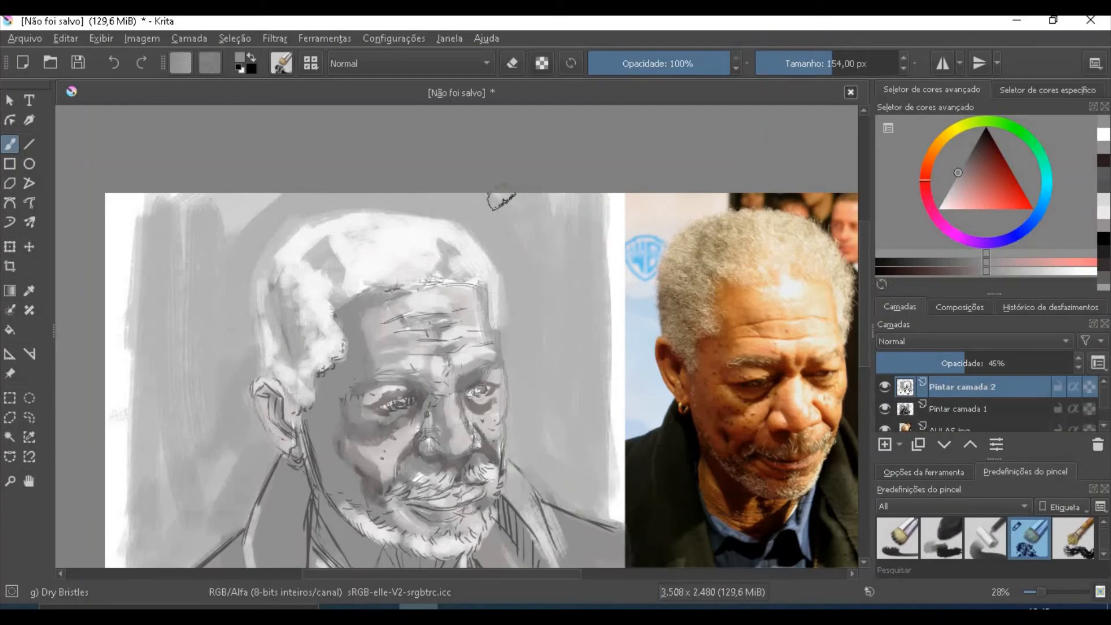
pyautogui.moveTo(565, 155); pyautogui.dragTo(580, 322)
pyautogui.moveTo(446, 416); pyautogui.dragTo(494, 492)
pyautogui.moveTo(865, 249); pyautogui.dragTo(865, 299)
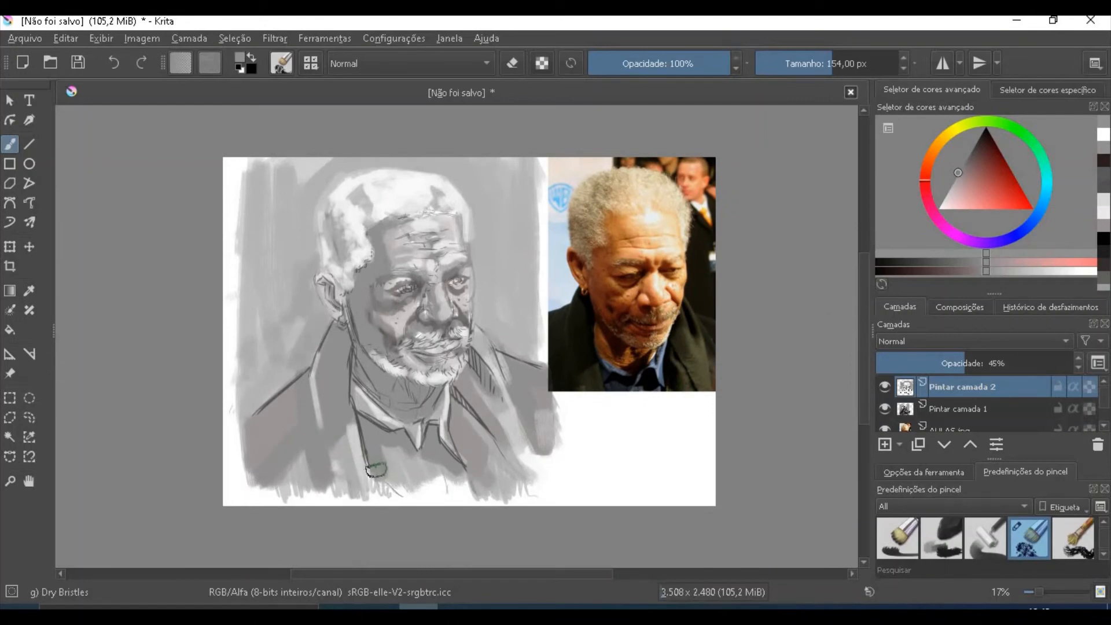
# - Choose near-black, reduce the brush to 84 px, and paint the shadows on the neck under the beard and inside the ear
pyautogui.moveTo(377, 436); pyautogui.dragTo(430, 385)
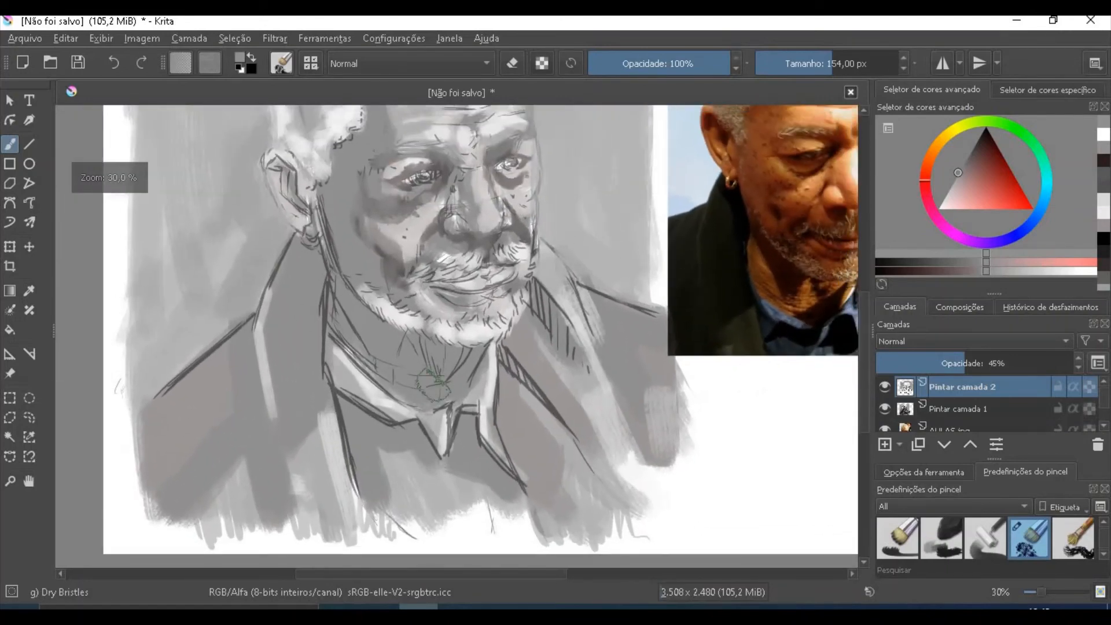
pyautogui.click(964, 162)
pyautogui.moveTo(991, 186); pyautogui.dragTo(981, 132)
pyautogui.press('[')
pyautogui.press('[')
pyautogui.press('[')
pyautogui.press('[')
pyautogui.press('[')
pyautogui.press('[')
pyautogui.press('[')
pyautogui.press('[')
pyautogui.press('[')
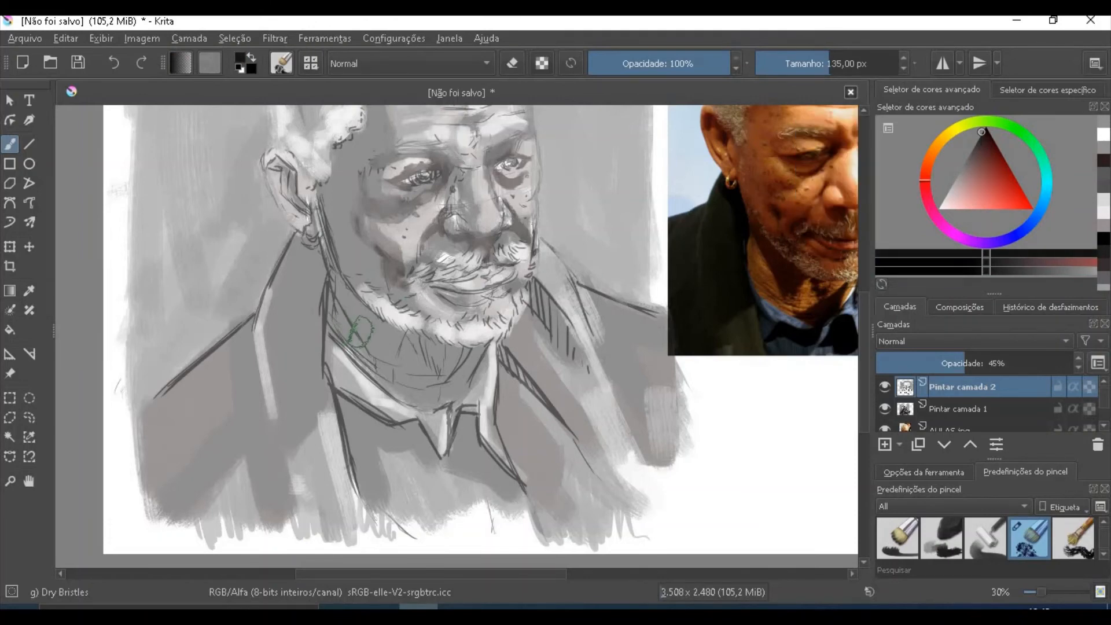
pyautogui.moveTo(341, 285)
pyautogui.mouseDown()
pyautogui.moveTo(428, 405)
pyautogui.moveTo(439, 378)
pyautogui.moveTo(414, 398)
pyautogui.moveTo(442, 409)
pyautogui.moveTo(466, 364)
pyautogui.moveTo(455, 341)
pyautogui.moveTo(423, 333)
pyautogui.moveTo(445, 350)
pyautogui.mouseUp()
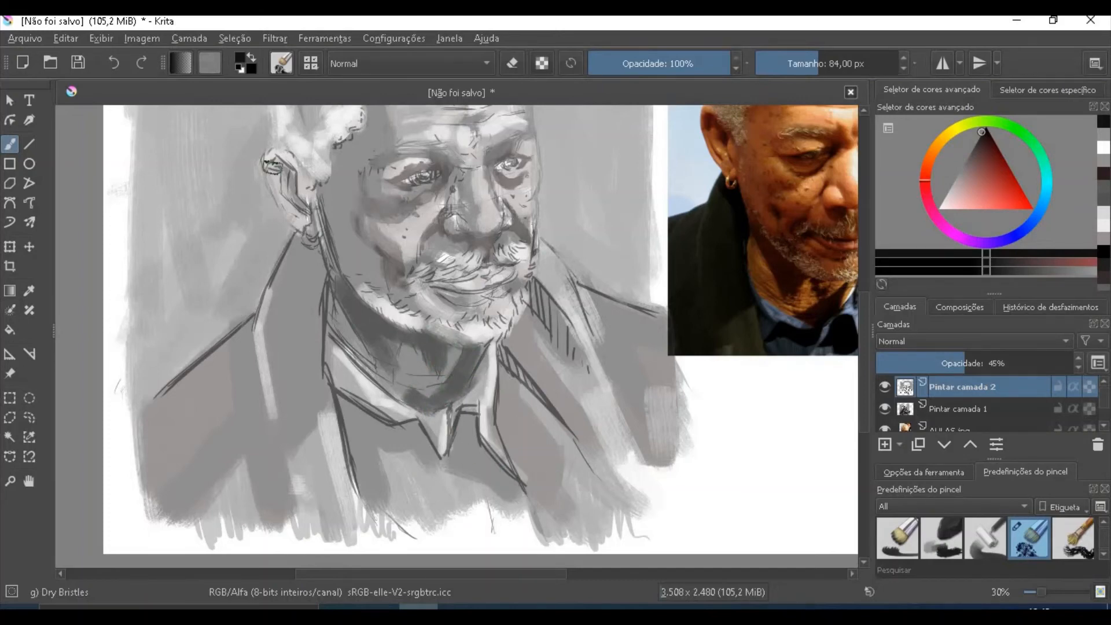
pyautogui.moveTo(271, 165)
pyautogui.mouseDown()
pyautogui.moveTo(280, 159)
pyautogui.moveTo(312, 226)
pyautogui.mouseUp()
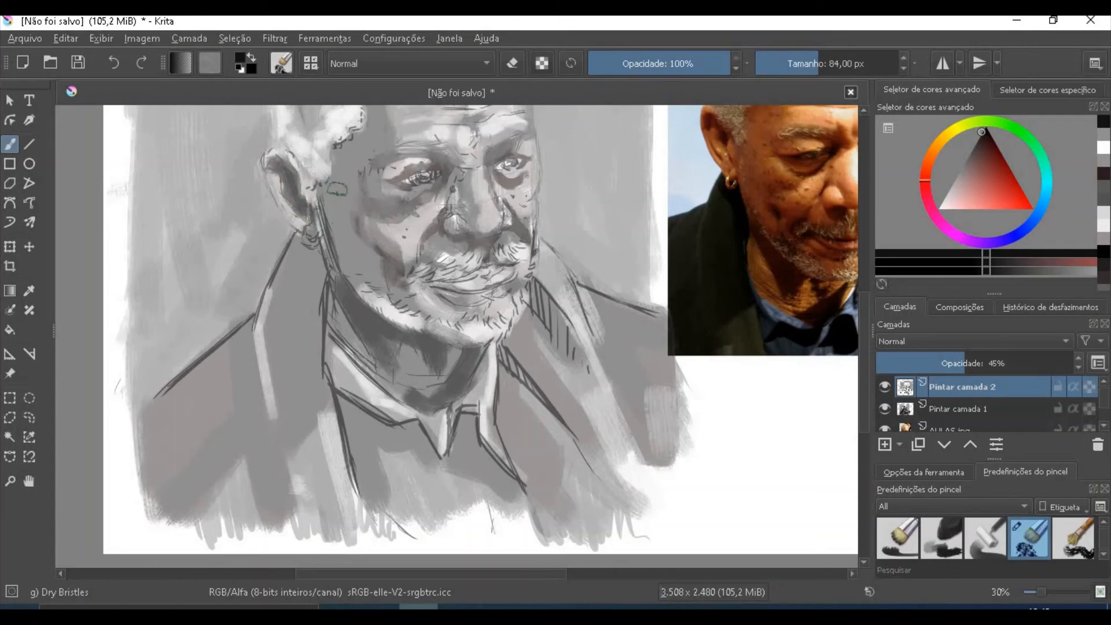
# - Reduce the brush to 35 px and then 22 px, and dab dark freckles on the temple and the side of the cheek
pyautogui.press('[')
pyautogui.press('[')
pyautogui.press('[')
pyautogui.press('[')
pyautogui.press('[')
pyautogui.press('[')
pyautogui.press('[')
pyautogui.press('[')
pyautogui.press('[')
pyautogui.press('[')
pyautogui.press('[')
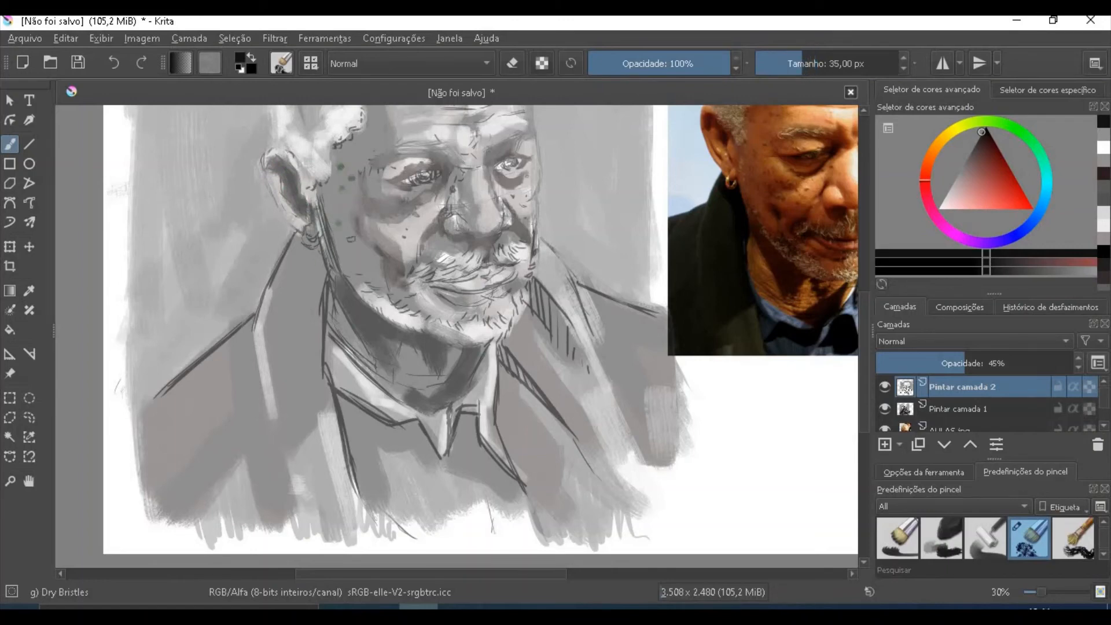
pyautogui.moveTo(367, 247); pyautogui.dragTo(382, 258)
pyautogui.click(384, 127)
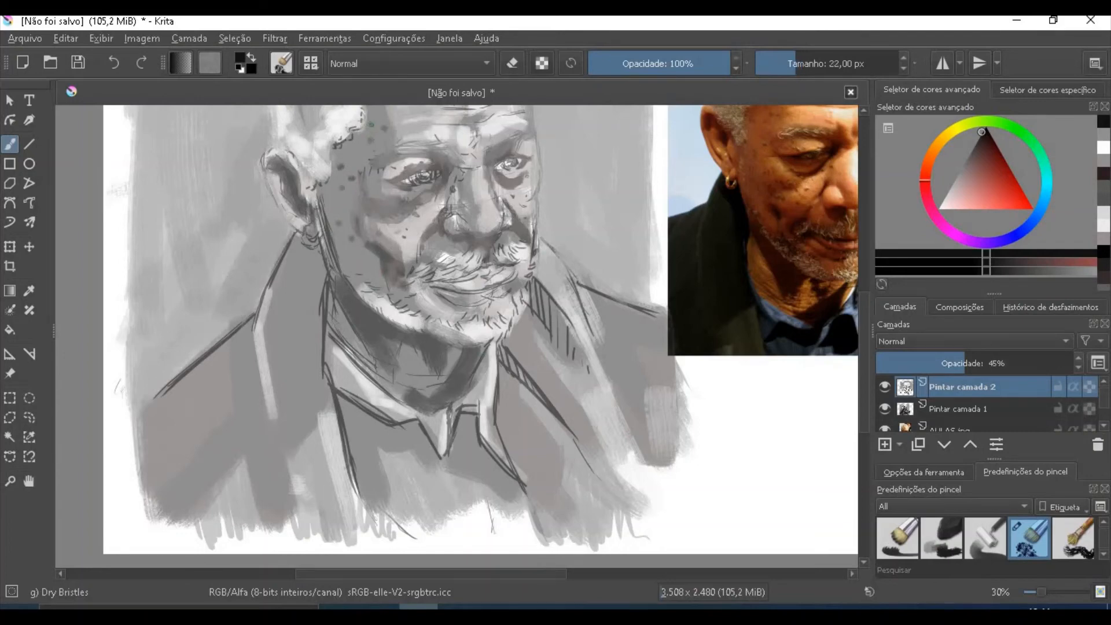
# - Darken the left eye and the crease beneath it with near-black, and add a white highlight to the eye
pyautogui.scroll(3, 866, 342)
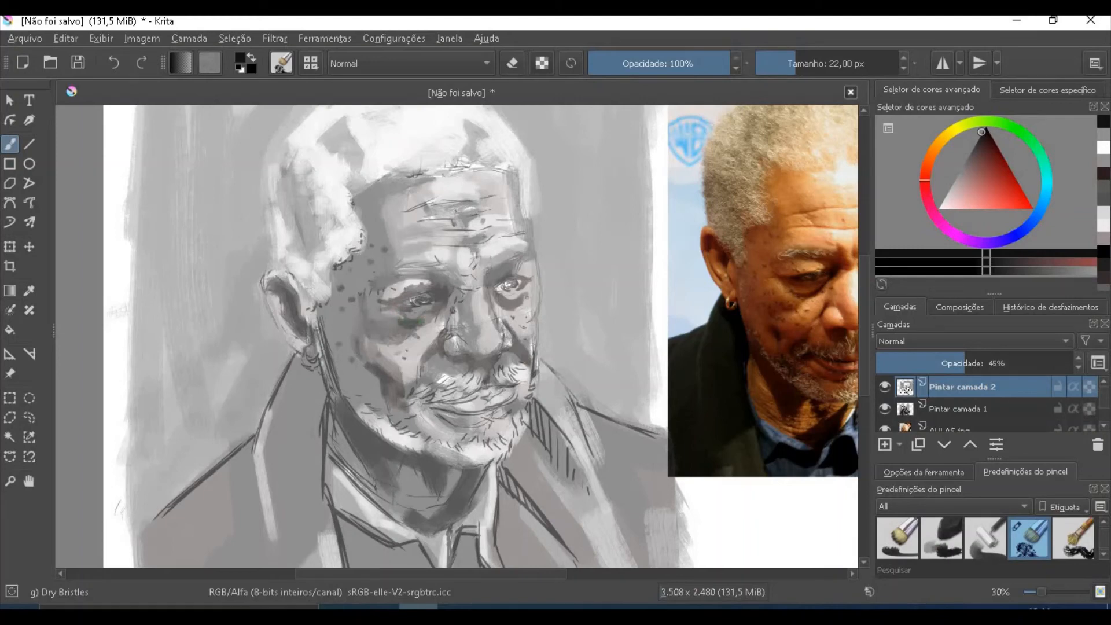
pyautogui.click(10, 481)
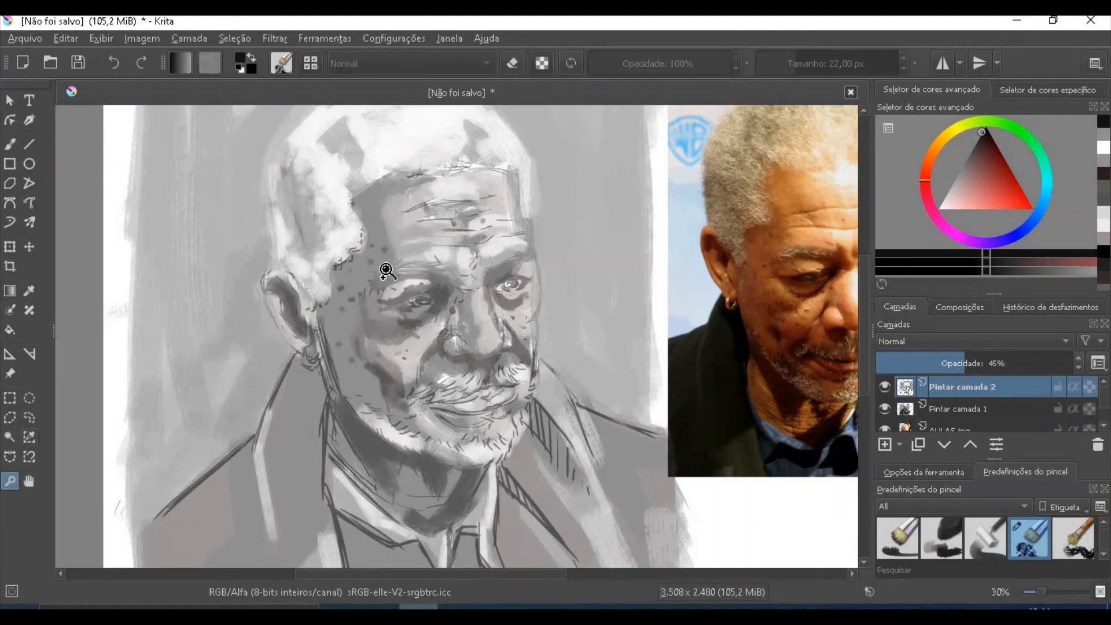
pyautogui.moveTo(342, 238); pyautogui.dragTo(857, 382)
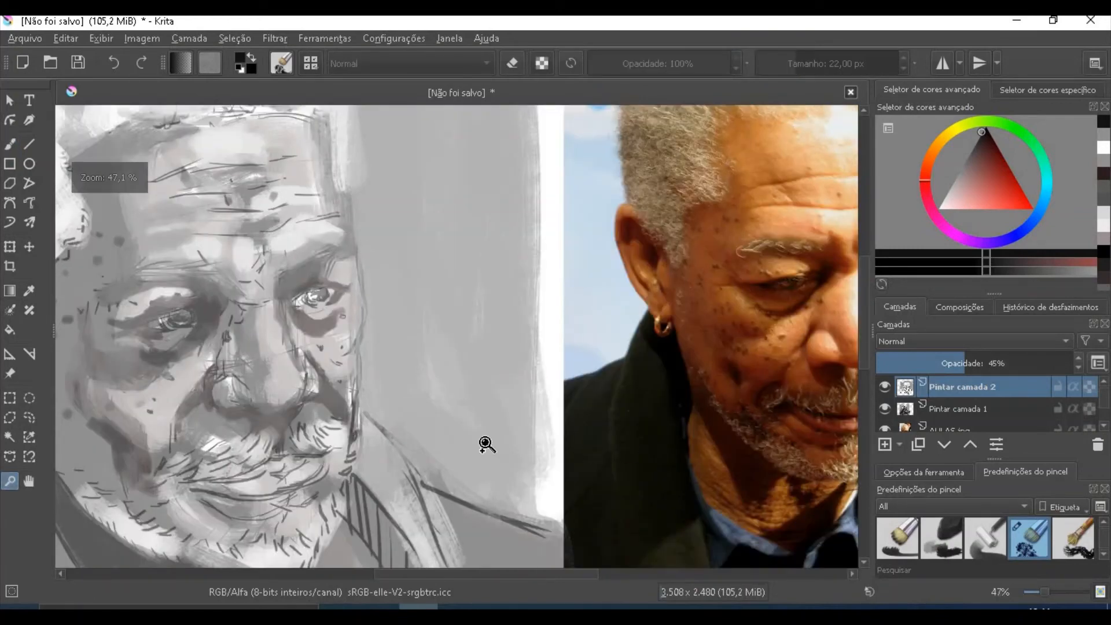
pyautogui.click(10, 144)
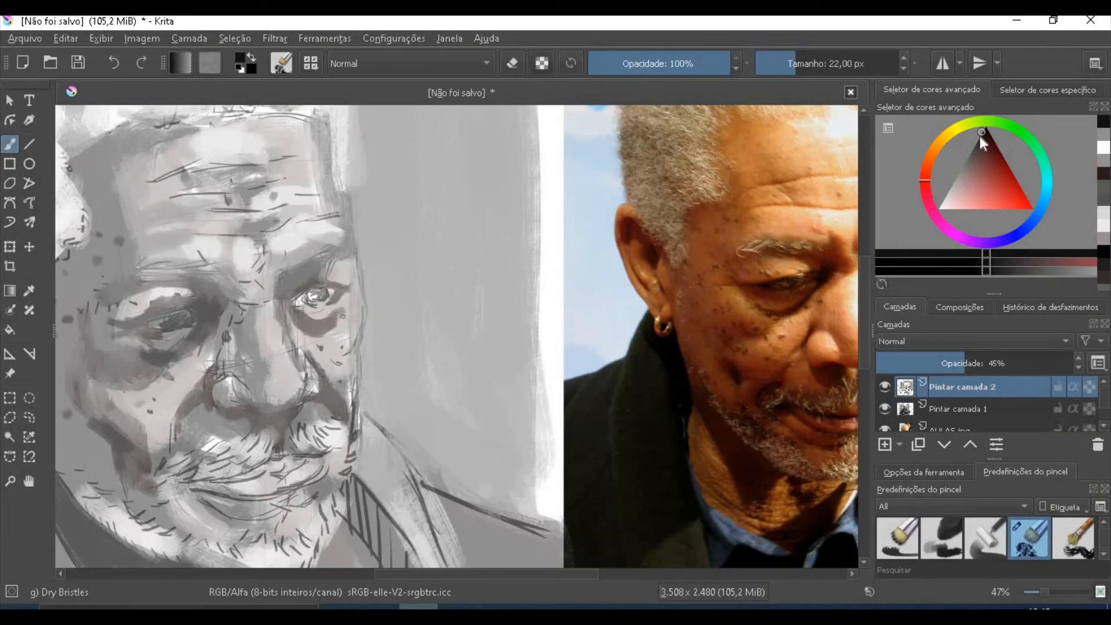
pyautogui.click(939, 209)
pyautogui.moveTo(167, 322); pyautogui.dragTo(169, 325)
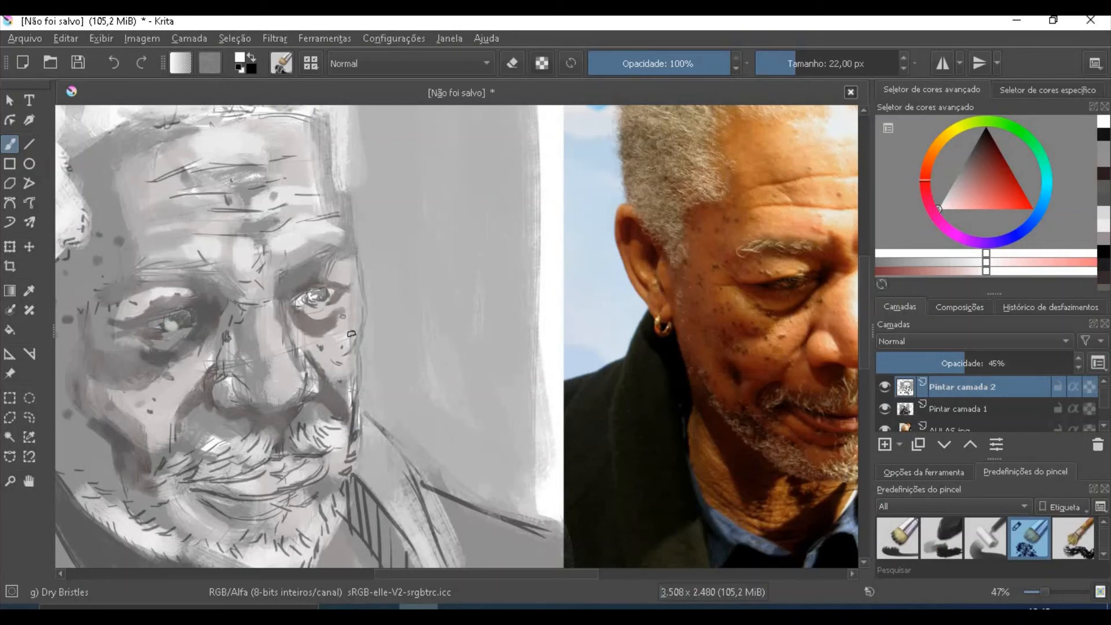
# - Sample the dark grey of the left eye and tone down its white highlight
pyautogui.click(29, 291)
pyautogui.click(184, 322)
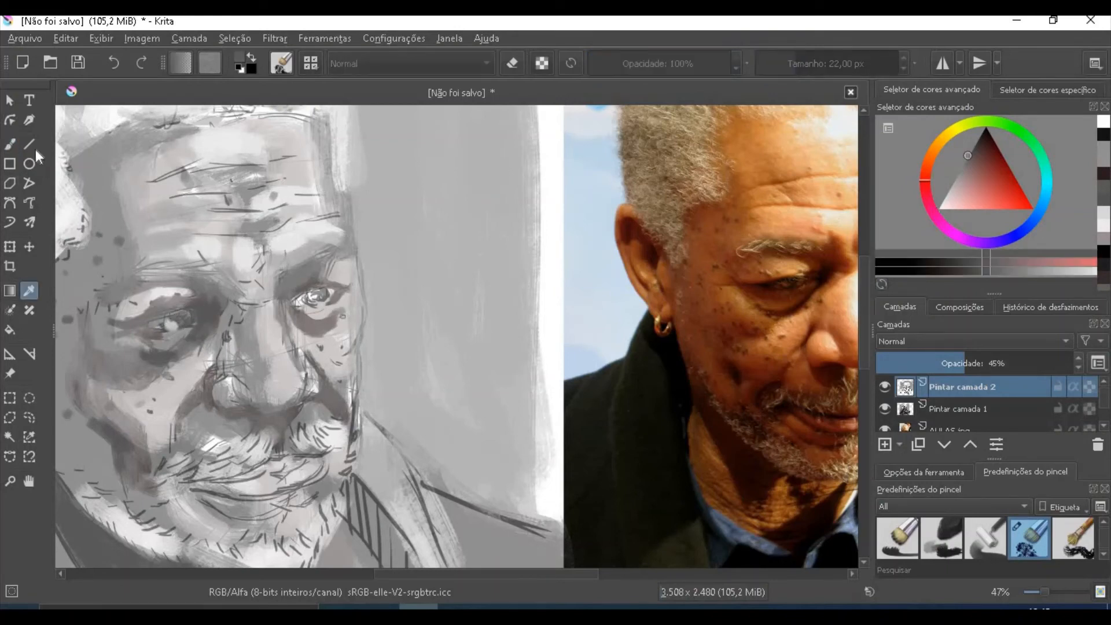
pyautogui.click(10, 145)
pyautogui.moveTo(162, 328); pyautogui.dragTo(185, 328)
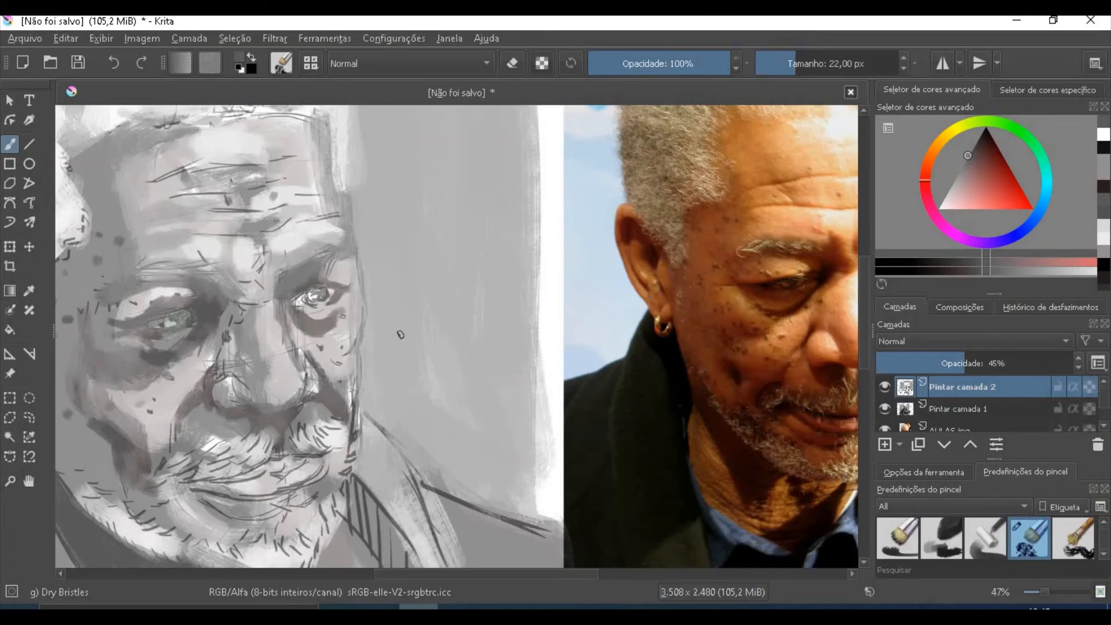
# - Sample a dark grey from the portrait and paint over the bright sketched iris of the right eye
pyautogui.moveTo(423, 575); pyautogui.dragTo(452, 575)
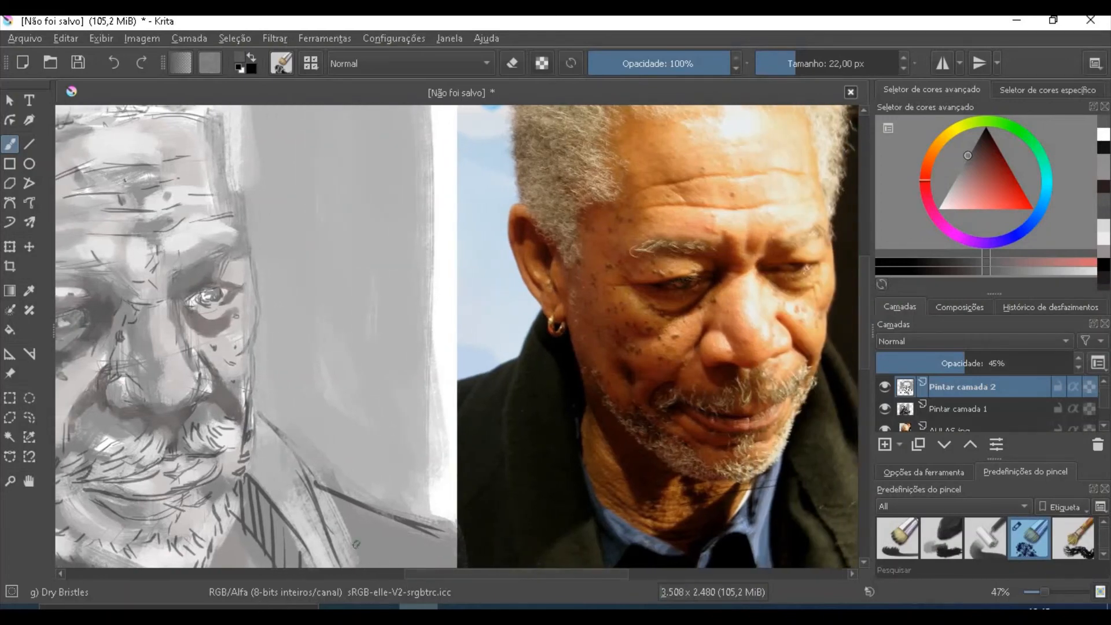
pyautogui.click(28, 291)
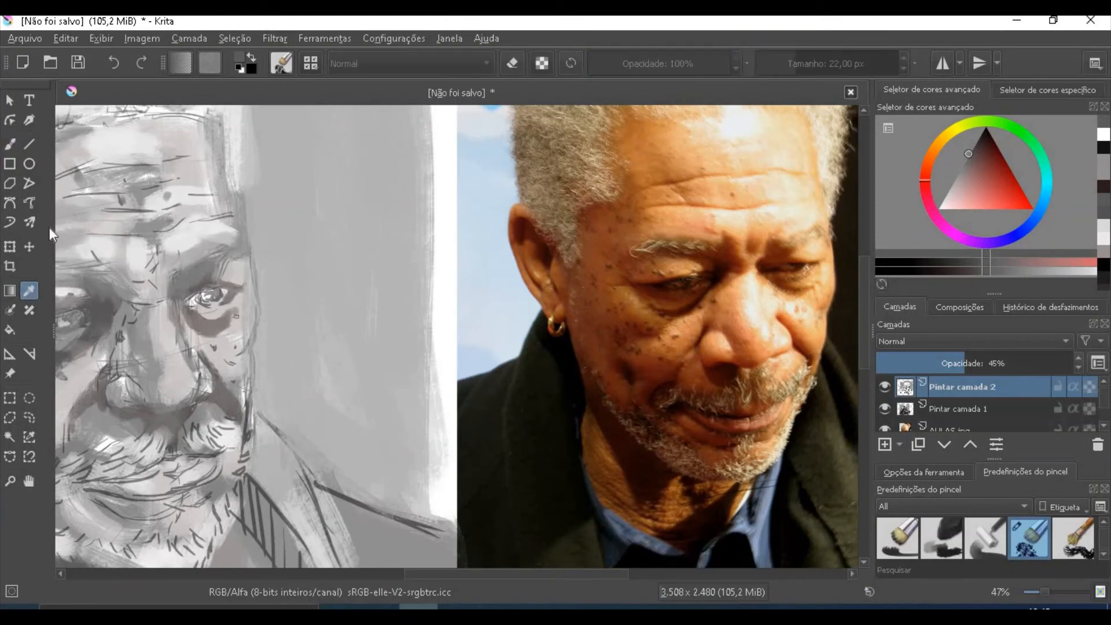
pyautogui.click(11, 144)
pyautogui.moveTo(207, 296); pyautogui.dragTo(204, 293)
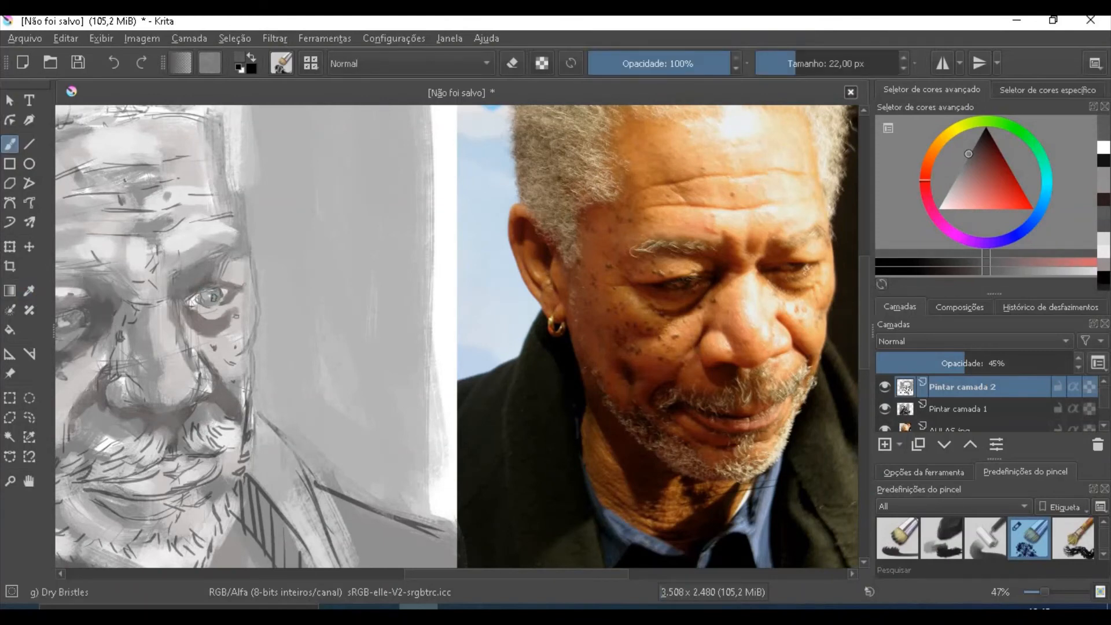
# - Switch to black and, with the 22 px brush, darken the right eye's upper lid and the brow shadow above it
pyautogui.moveTo(948, 157); pyautogui.dragTo(1002, 140)
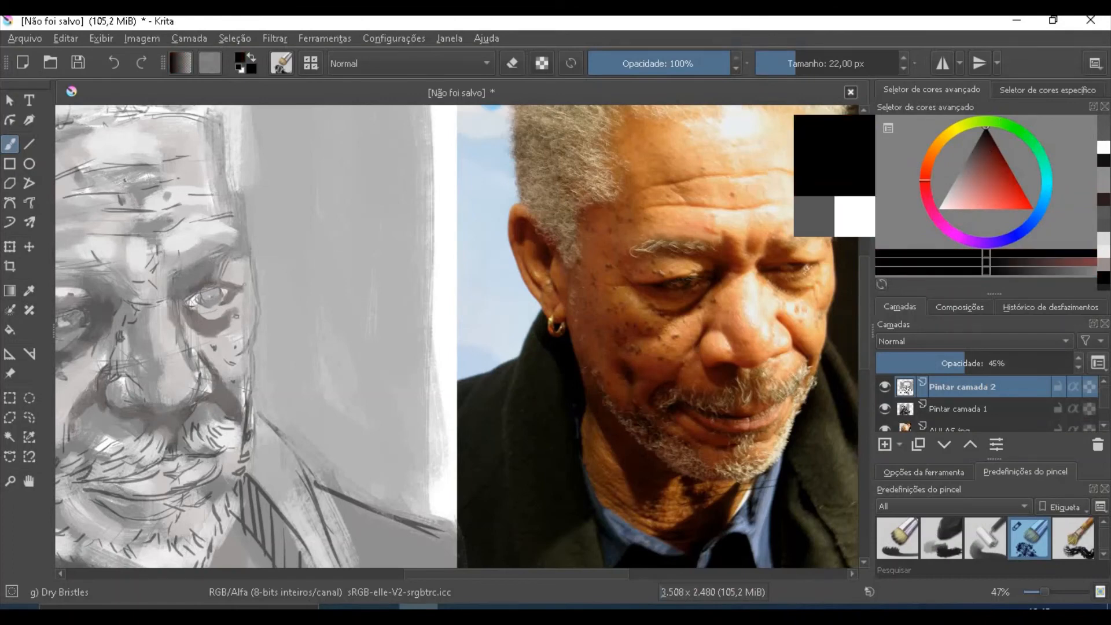
pyautogui.moveTo(189, 300); pyautogui.dragTo(234, 285)
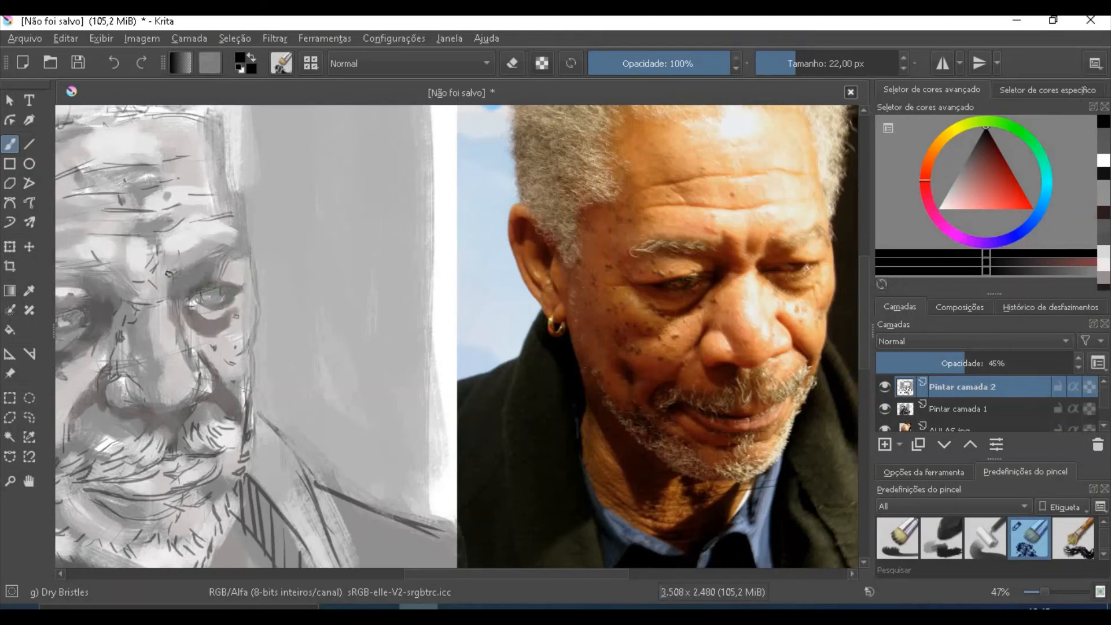
pyautogui.moveTo(168, 273)
pyautogui.mouseDown()
pyautogui.moveTo(203, 264)
pyautogui.moveTo(178, 280)
pyautogui.moveTo(239, 259)
pyautogui.mouseUp()
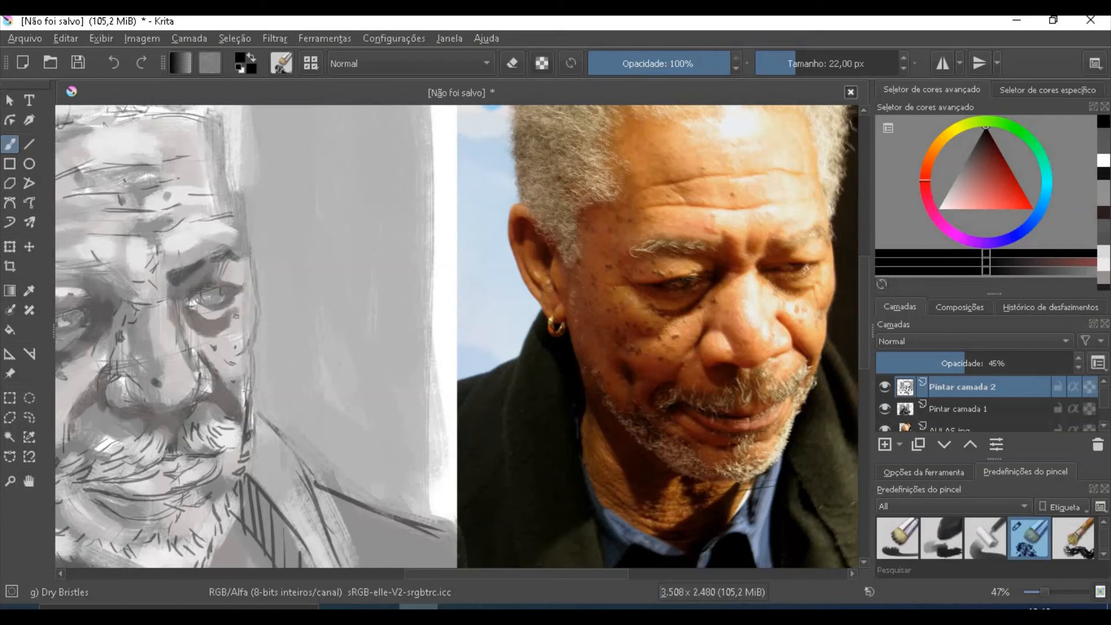
# - Darken the underside of the nose, the mouth line and the shadow below the lower lip with black at 22 px
pyautogui.moveTo(139, 405)
pyautogui.mouseDown()
pyautogui.moveTo(183, 411)
pyautogui.moveTo(208, 393)
pyautogui.moveTo(185, 408)
pyautogui.mouseUp()
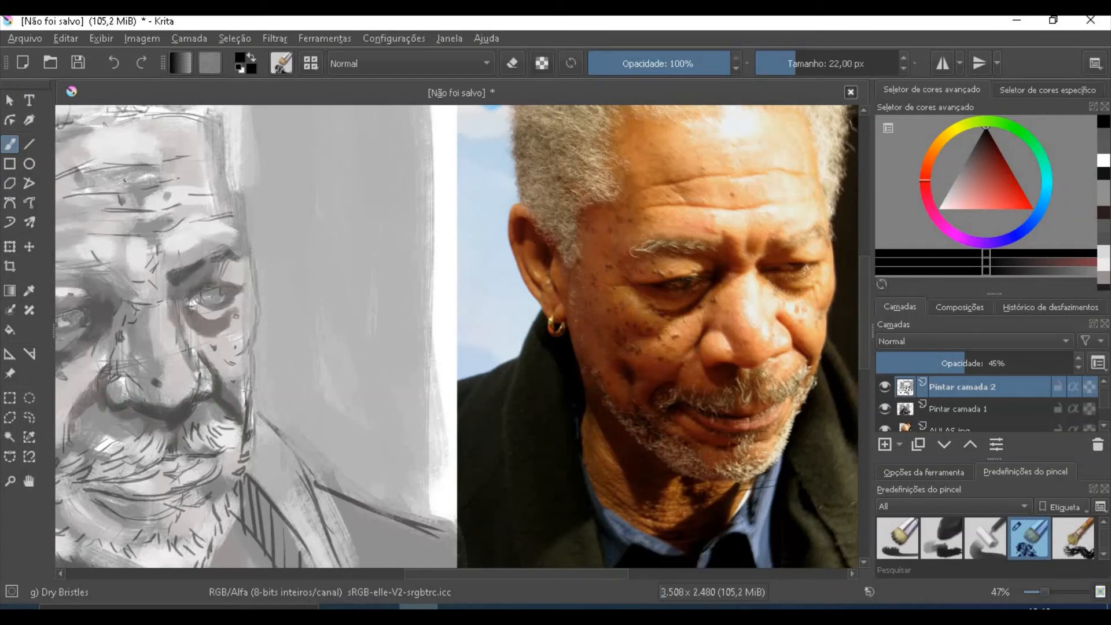
pyautogui.moveTo(422, 578); pyautogui.dragTo(388, 577)
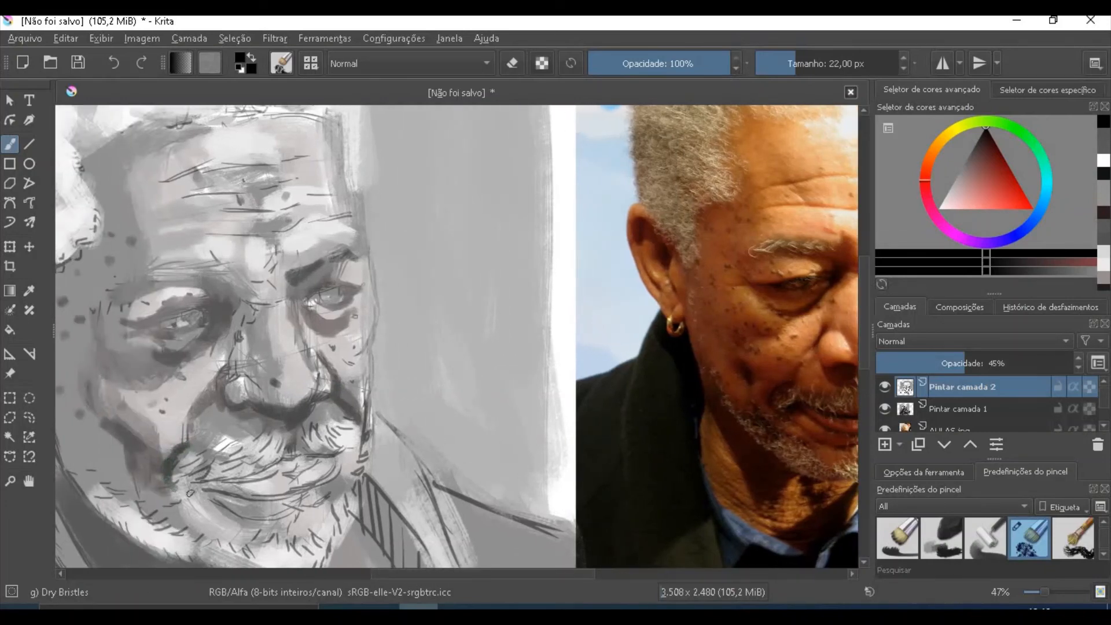
pyautogui.moveTo(190, 494); pyautogui.dragTo(244, 520)
pyautogui.moveTo(415, 578); pyautogui.dragTo(437, 578)
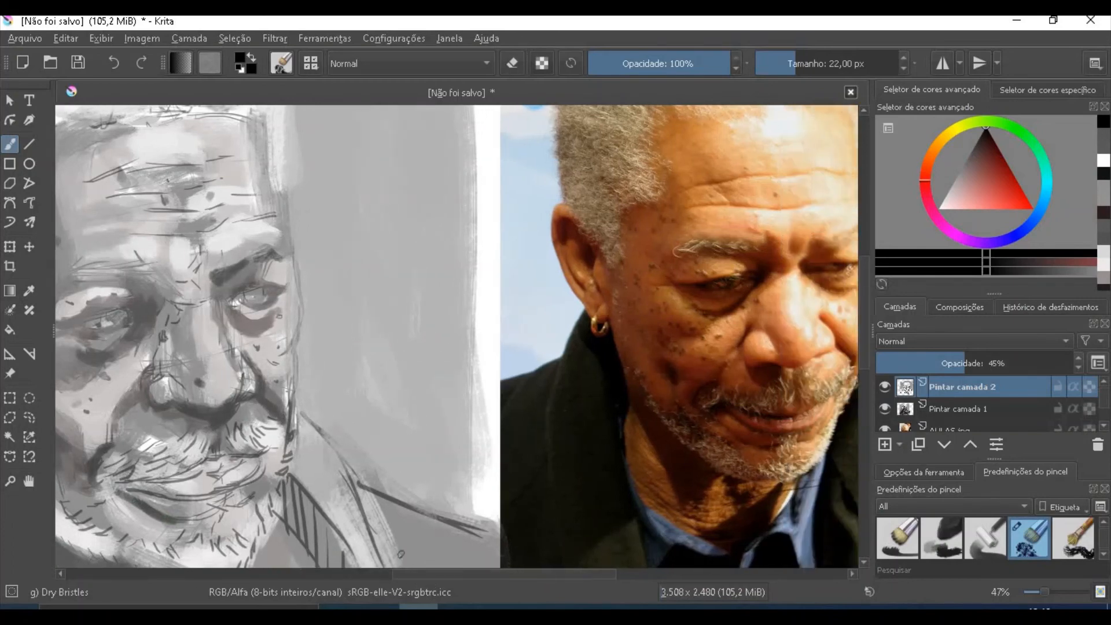
pyautogui.moveTo(194, 522); pyautogui.dragTo(234, 505)
pyautogui.moveTo(143, 483)
pyautogui.mouseDown()
pyautogui.moveTo(243, 485)
pyautogui.moveTo(162, 479)
pyautogui.moveTo(193, 472)
pyautogui.moveTo(154, 481)
pyautogui.moveTo(206, 472)
pyautogui.mouseUp()
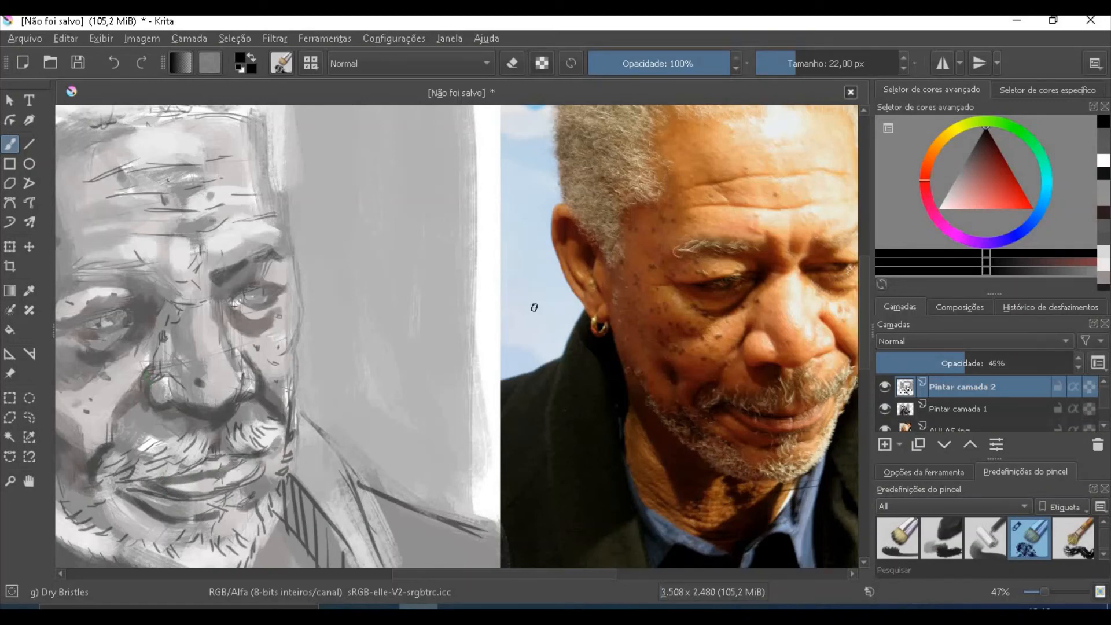
# - Erase the highlighted left wing of the nose on both Pintar camada 1 and Pintar camada 2 with Eraser Circle at 41 px
pyautogui.click(281, 63)
pyautogui.click(323, 117)
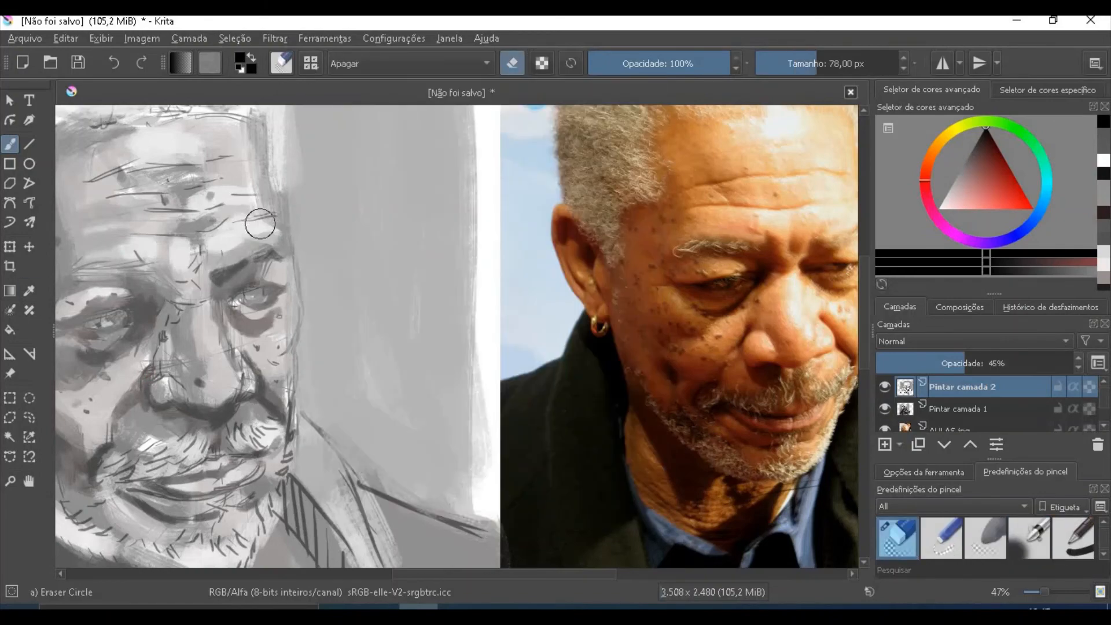
pyautogui.click(949, 409)
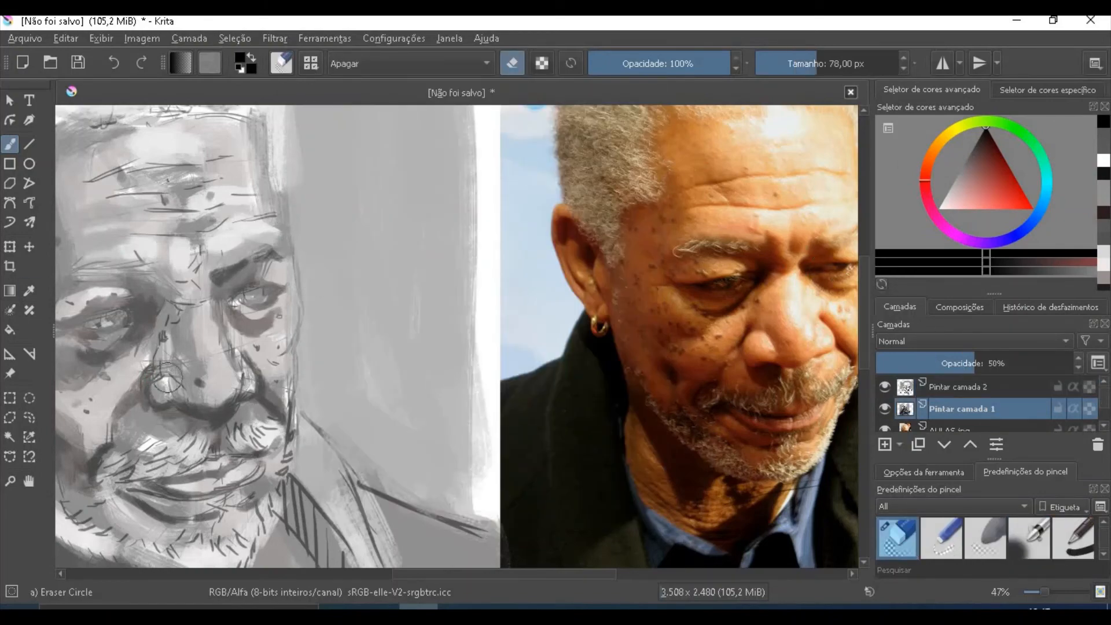
pyautogui.press('[')
pyautogui.press('[')
pyautogui.press('[')
pyautogui.press('[')
pyautogui.press('[')
pyautogui.press('[')
pyautogui.press('[')
pyautogui.press('[')
pyautogui.press('[')
pyautogui.moveTo(160, 388)
pyautogui.mouseDown()
pyautogui.moveTo(177, 373)
pyautogui.moveTo(163, 388)
pyautogui.mouseUp()
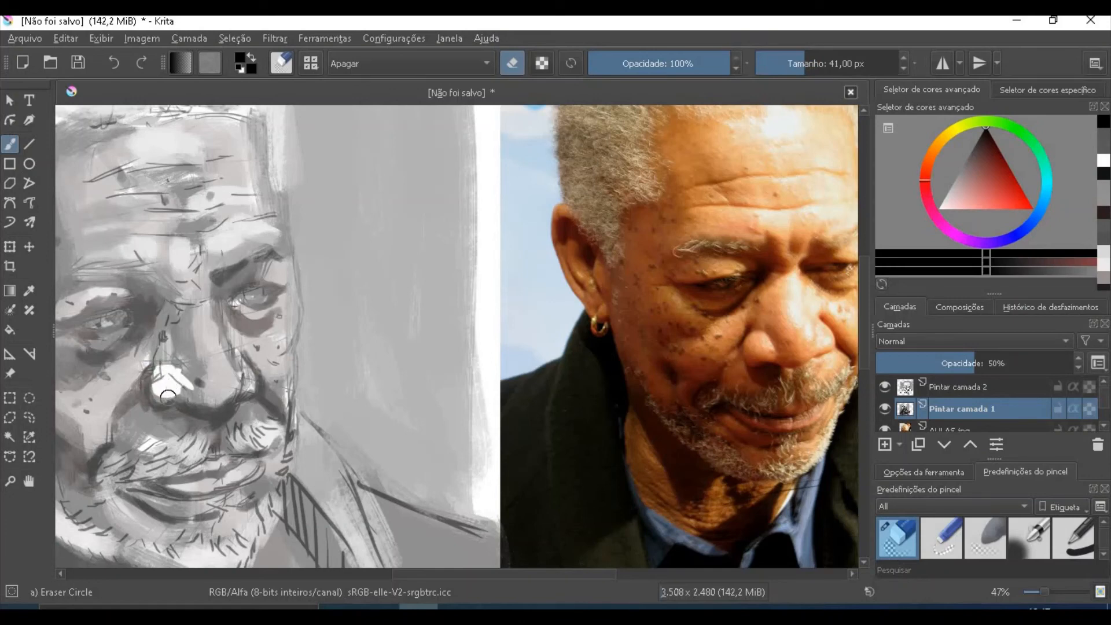
pyautogui.click(958, 393)
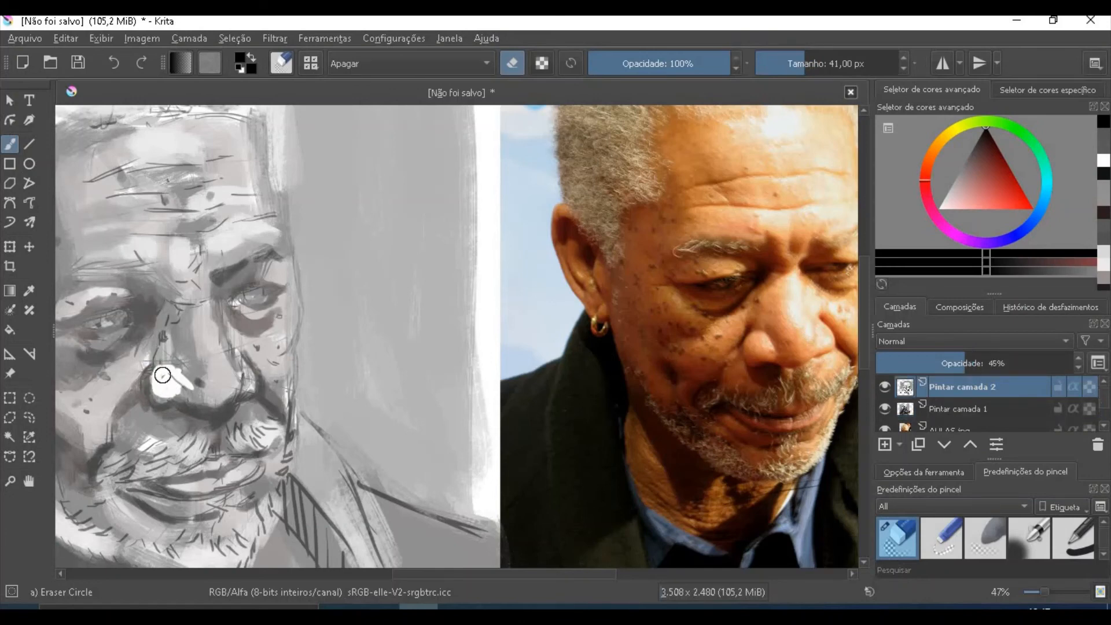
pyautogui.moveTo(162, 375); pyautogui.dragTo(175, 377)
# - Sample a light grey from the nose and paint over the ragged inner edge of the erased area with Dry Bristles
pyautogui.click(29, 290)
pyautogui.click(189, 349)
pyautogui.click(16, 148)
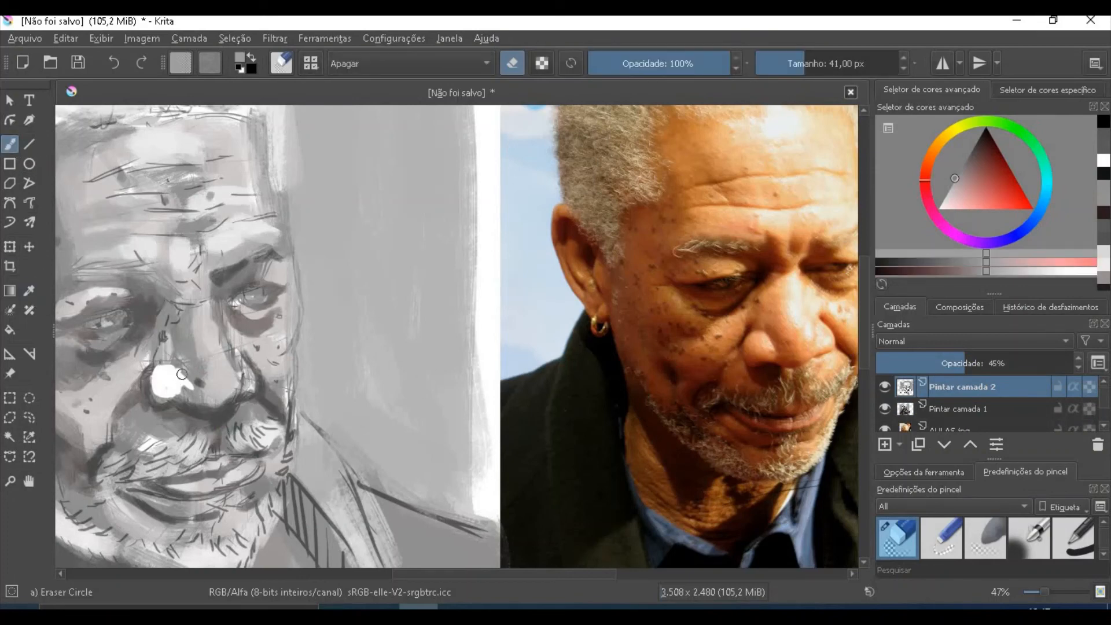
pyautogui.press('F6')
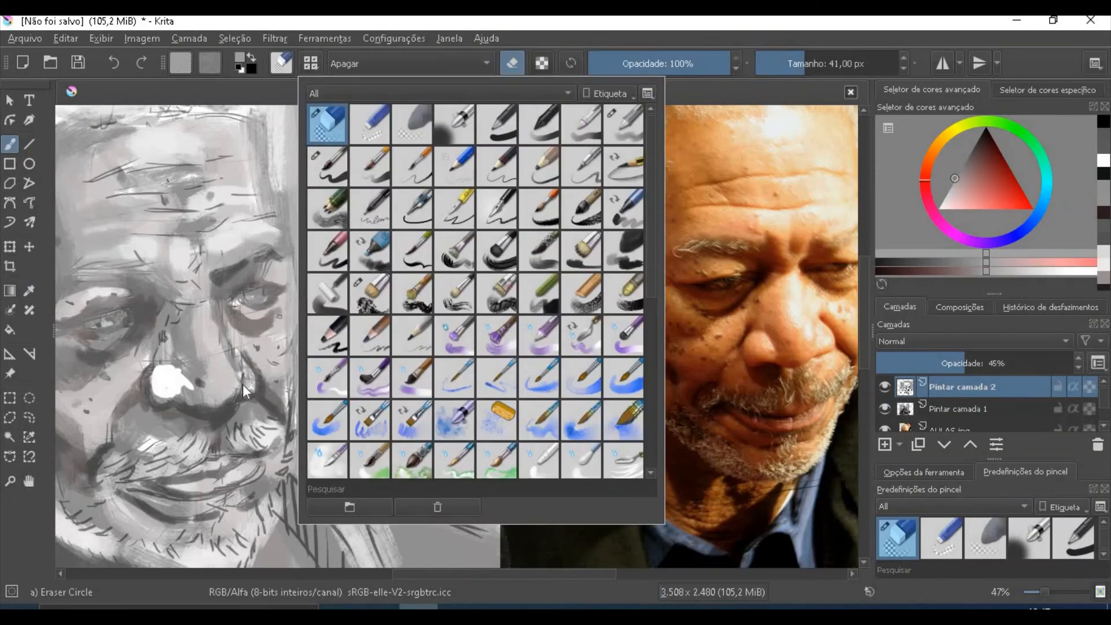
pyautogui.click(370, 294)
pyautogui.moveTo(172, 352); pyautogui.dragTo(183, 378)
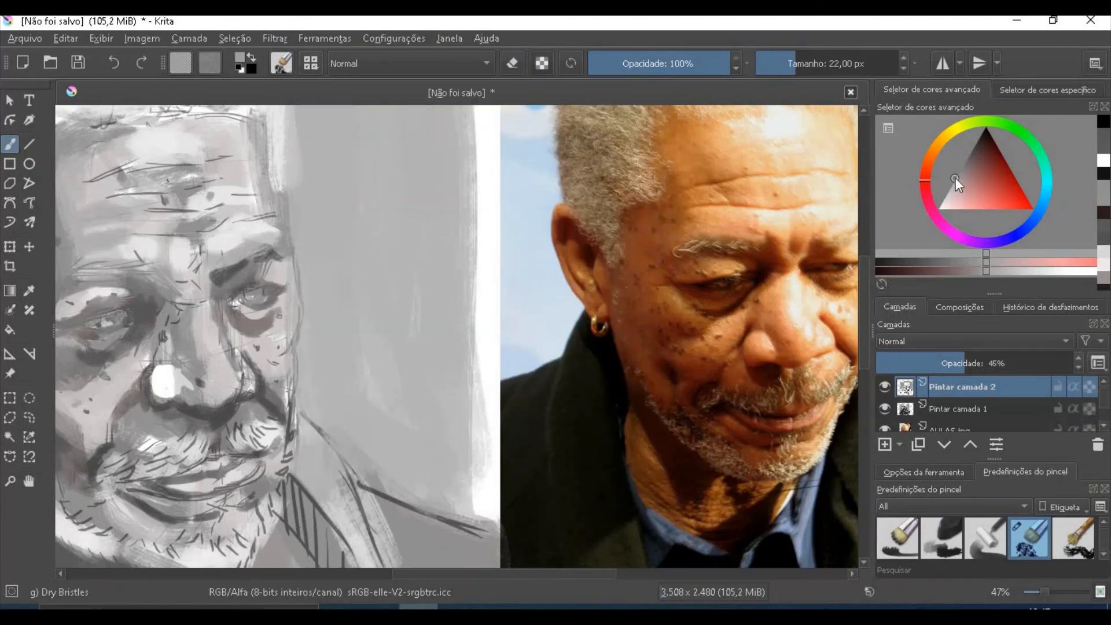
# - Repaint the erased left nose wing in dark grey at 47 px, first on Pintar camada 2 and also on Pintar camada 1
pyautogui.moveTo(956, 178); pyautogui.dragTo(968, 137)
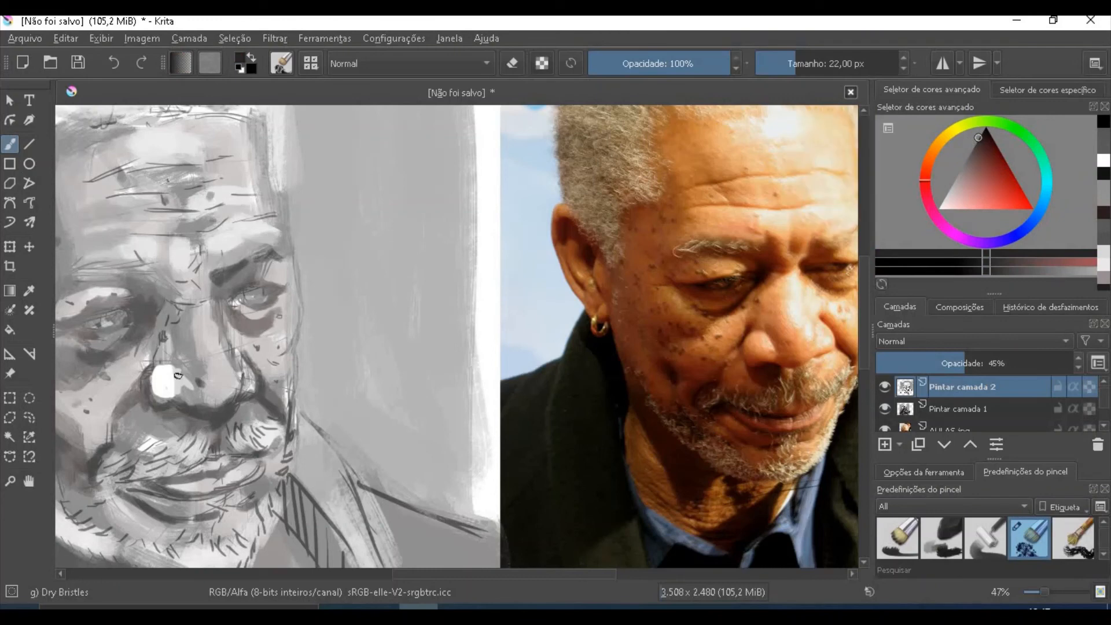
pyautogui.press(']')
pyautogui.press(']')
pyautogui.press(']')
pyautogui.press(']')
pyautogui.press(']')
pyautogui.press(']')
pyautogui.press(']')
pyautogui.moveTo(162, 392)
pyautogui.mouseDown()
pyautogui.moveTo(165, 367)
pyautogui.moveTo(169, 388)
pyautogui.moveTo(186, 381)
pyautogui.moveTo(186, 390)
pyautogui.moveTo(161, 388)
pyautogui.mouseUp()
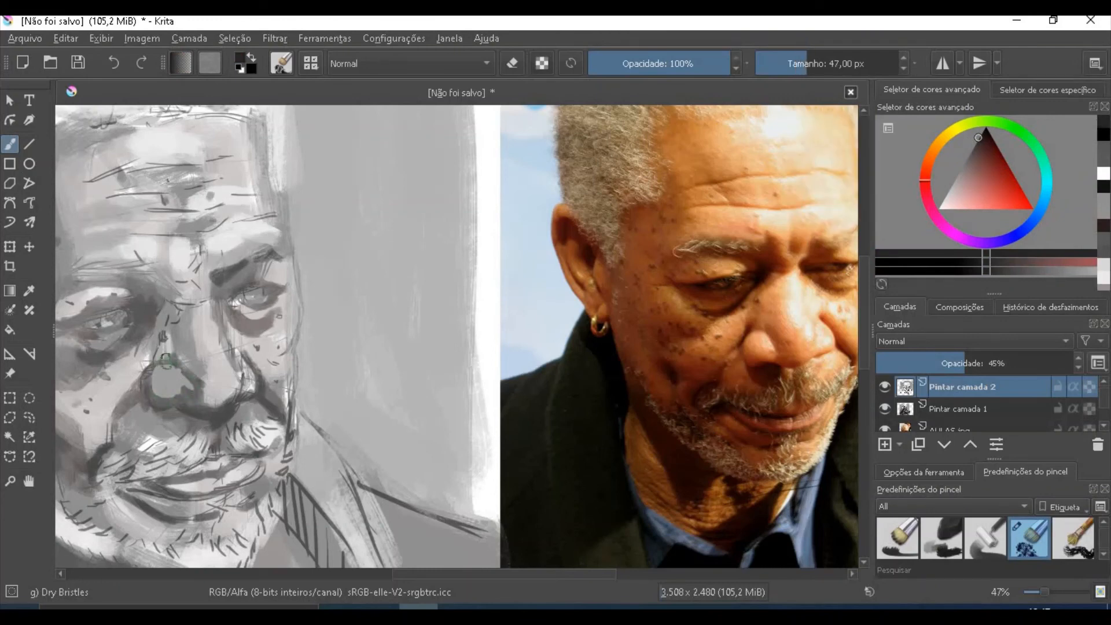
pyautogui.click(956, 409)
pyautogui.moveTo(158, 397)
pyautogui.mouseDown()
pyautogui.moveTo(159, 369)
pyautogui.moveTo(189, 395)
pyautogui.mouseUp()
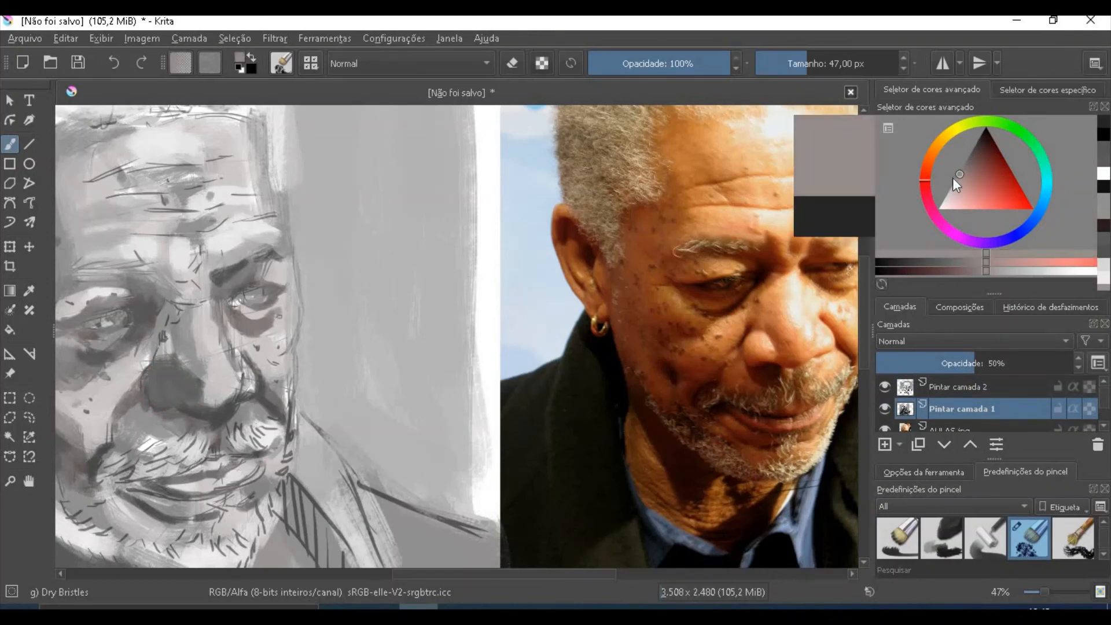
# - Merge Pintar camada 2 down into Pintar camada 1 and model the left nose wing with a mid grey
pyautogui.rightClick(972, 409)
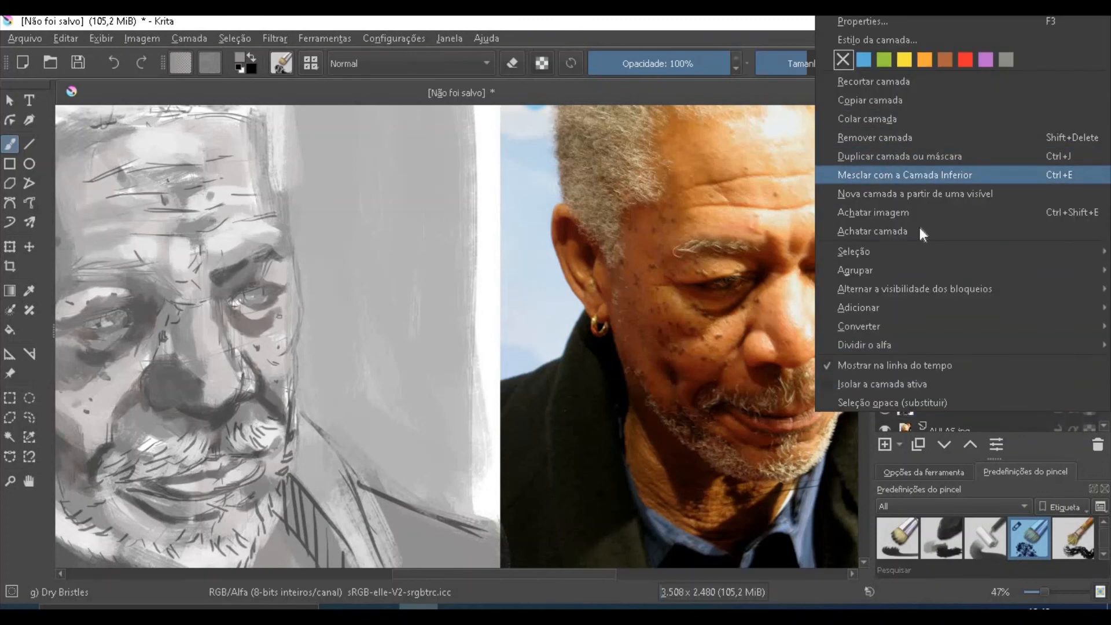
pyautogui.click(905, 175)
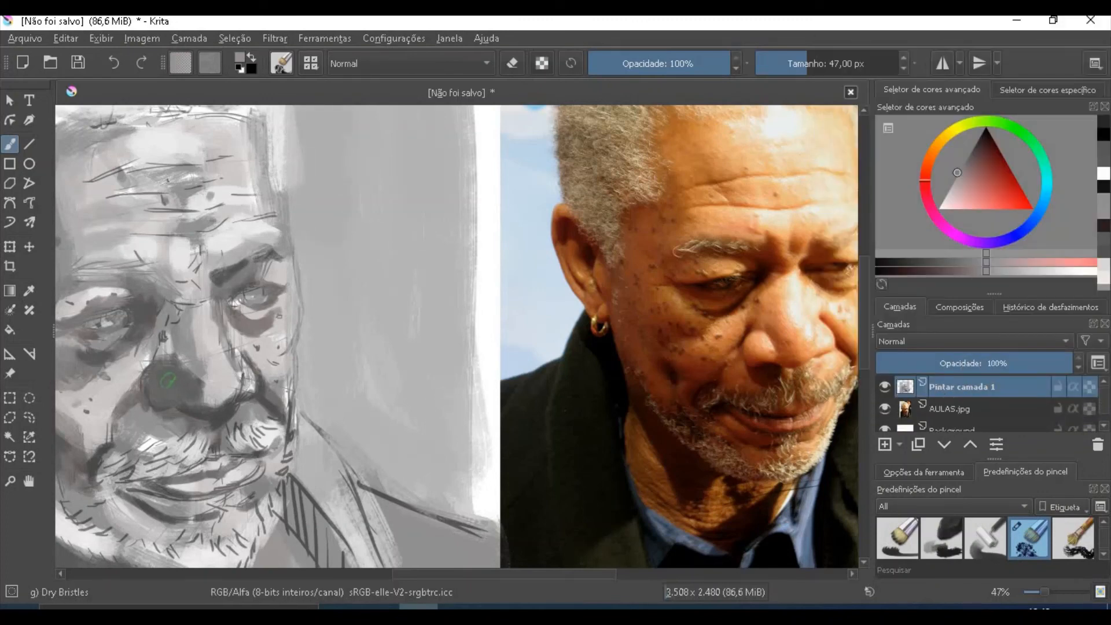
pyautogui.moveTo(169, 375); pyautogui.dragTo(178, 396)
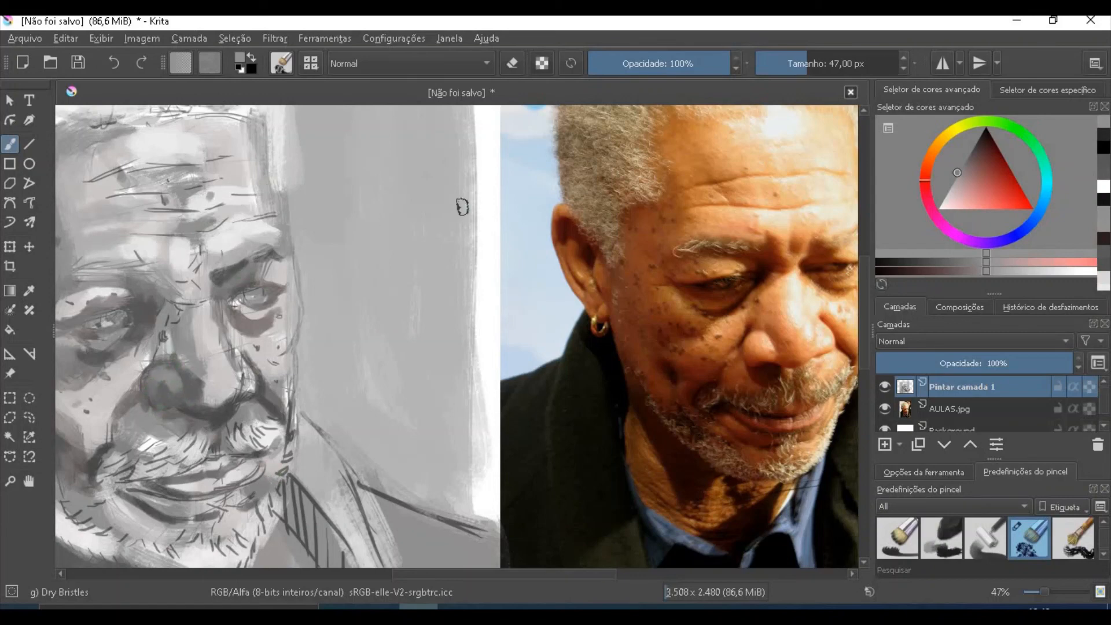
# - Sample the dark grey of the jacket's sketch line and paint the background edge along the left shoulder up to the neck at 90 px
pyautogui.hotkey('ctrl', '-')
pyautogui.hotkey('ctrl', '-')
pyautogui.hotkey('ctrl', '-')
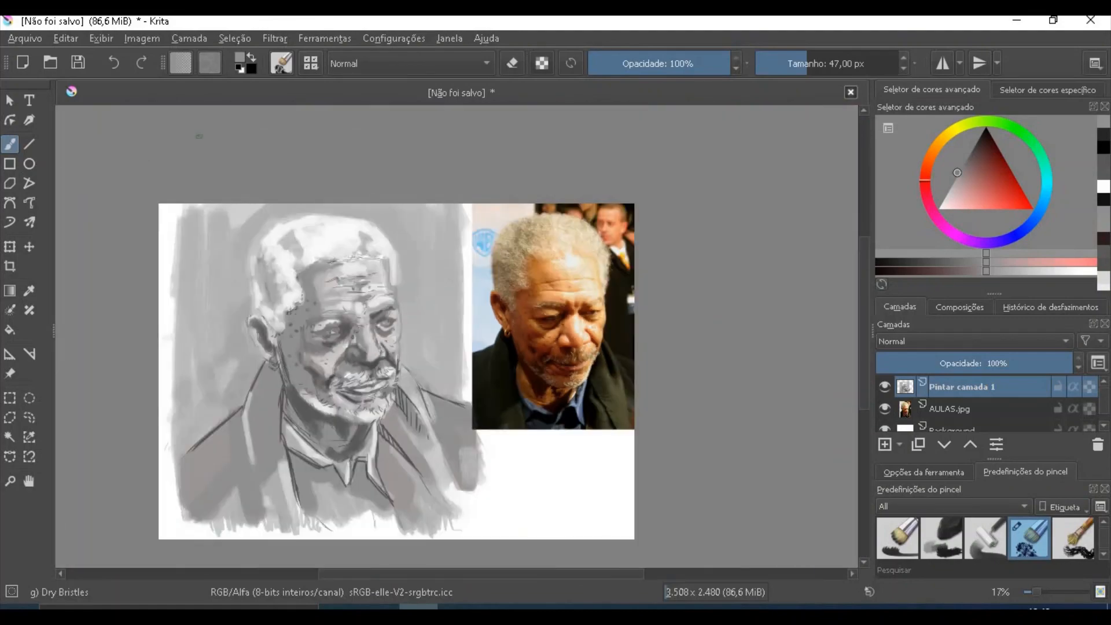
pyautogui.click(9, 481)
pyautogui.click(293, 308)
pyautogui.click(567, 197)
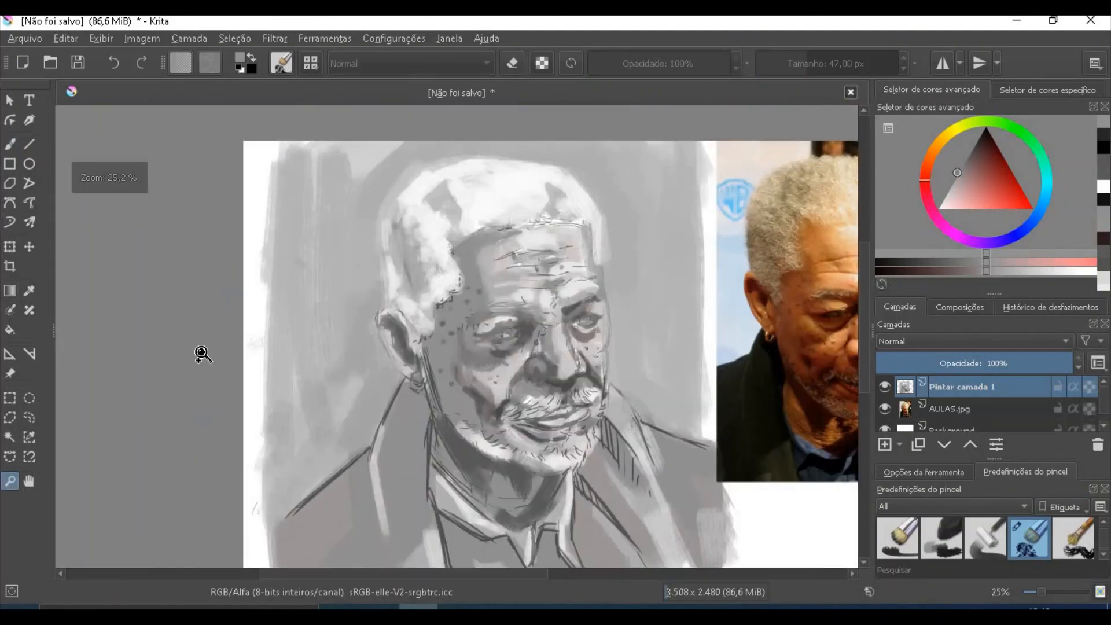
pyautogui.click(29, 290)
pyautogui.click(288, 484)
pyautogui.press('b')
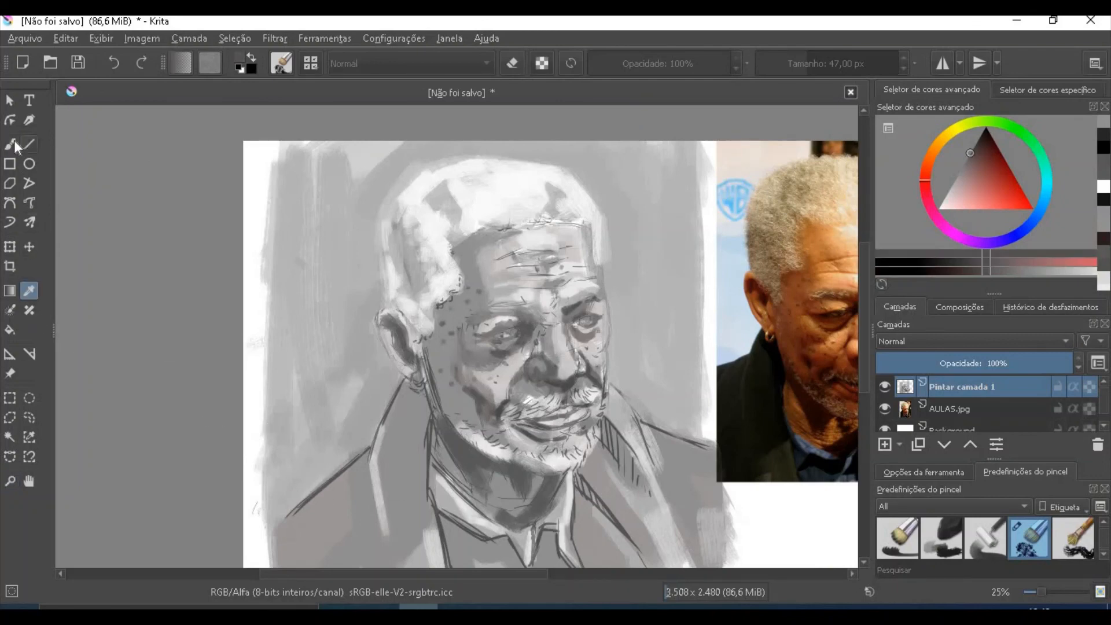
pyautogui.press(']')
pyautogui.press(']')
pyautogui.press(']')
pyautogui.press(']')
pyautogui.press(']')
pyautogui.press(']')
pyautogui.press(']')
pyautogui.press(']')
pyautogui.press(']')
pyautogui.press(']')
pyautogui.press(']')
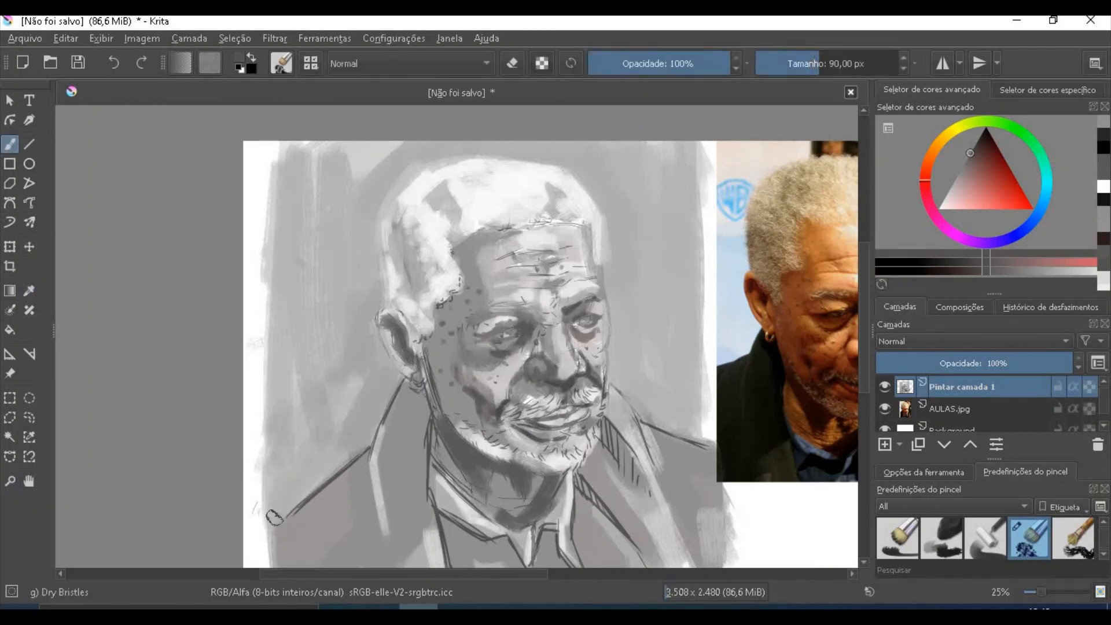
pyautogui.moveTo(268, 526)
pyautogui.mouseDown()
pyautogui.moveTo(371, 420)
pyautogui.moveTo(284, 503)
pyautogui.moveTo(369, 440)
pyautogui.mouseUp()
pyautogui.moveTo(398, 379); pyautogui.dragTo(353, 434)
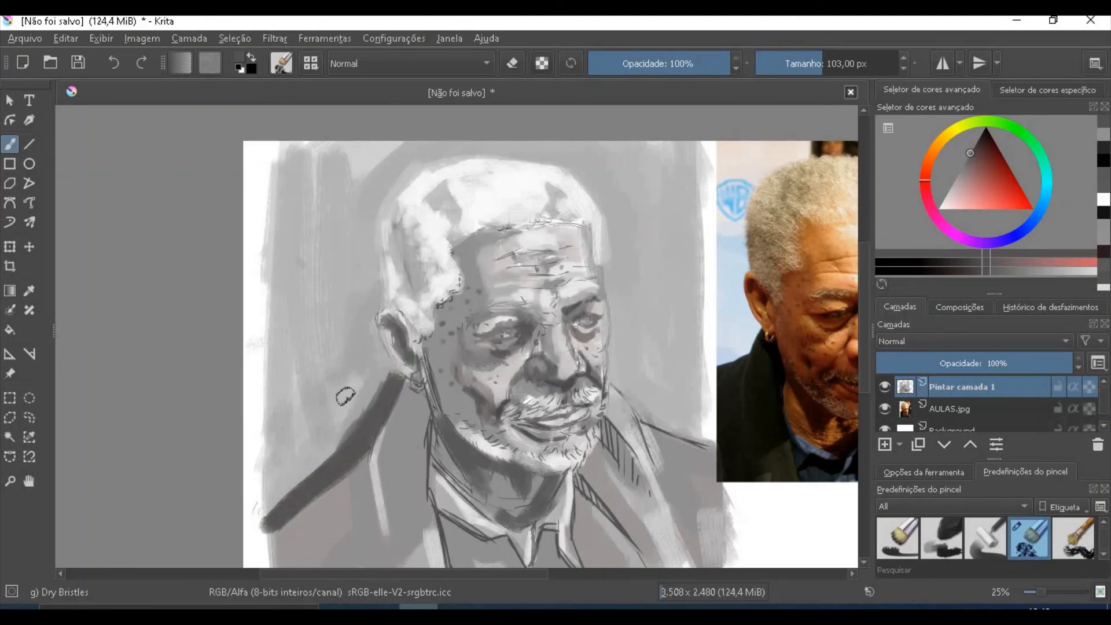
# - Fill the background to the left of the head and shoulder with dark grey, enlarging the brush to 176 px
pyautogui.moveTo(272, 509)
pyautogui.mouseDown()
pyautogui.moveTo(298, 333)
pyautogui.moveTo(281, 428)
pyautogui.mouseUp()
pyautogui.press(']')
pyautogui.press(']')
pyautogui.press(']')
pyautogui.press(']')
pyautogui.press(']')
pyautogui.press(']')
pyautogui.press(']')
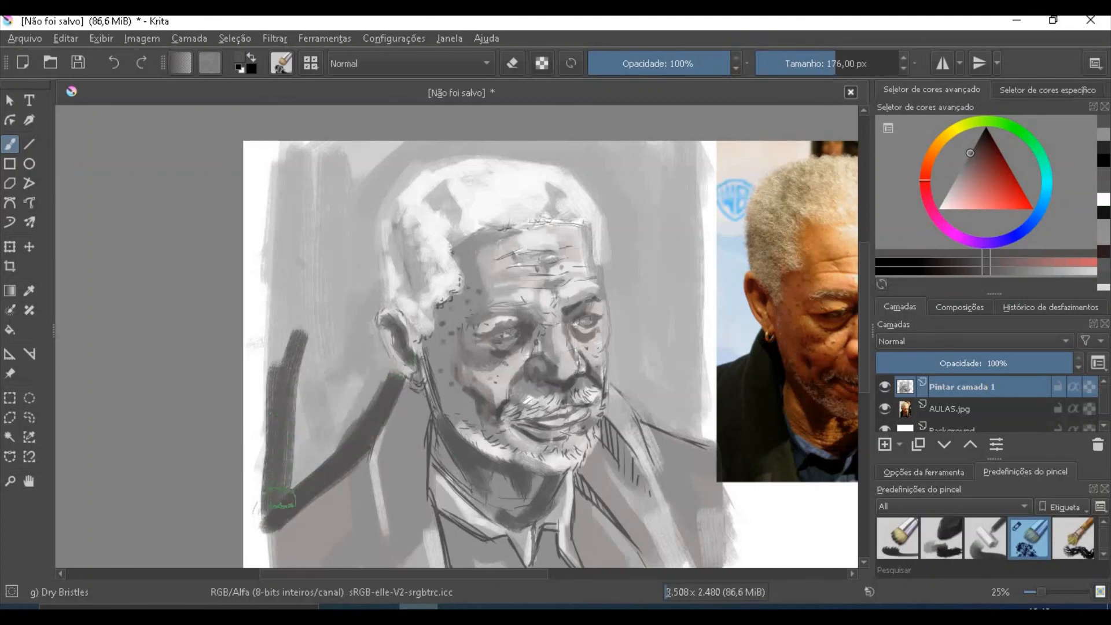
pyautogui.moveTo(278, 496); pyautogui.dragTo(382, 370)
pyautogui.moveTo(347, 309)
pyautogui.mouseDown()
pyautogui.moveTo(388, 384)
pyautogui.moveTo(349, 308)
pyautogui.moveTo(352, 353)
pyautogui.moveTo(374, 290)
pyautogui.moveTo(365, 300)
pyautogui.moveTo(360, 188)
pyautogui.moveTo(368, 278)
pyautogui.moveTo(365, 255)
pyautogui.moveTo(355, 294)
pyautogui.moveTo(338, 307)
pyautogui.moveTo(313, 233)
pyautogui.moveTo(298, 333)
pyautogui.moveTo(342, 290)
pyautogui.moveTo(322, 287)
pyautogui.moveTo(351, 188)
pyautogui.moveTo(298, 229)
pyautogui.moveTo(299, 165)
pyautogui.moveTo(281, 287)
pyautogui.moveTo(293, 340)
pyautogui.moveTo(275, 243)
pyautogui.moveTo(279, 486)
pyautogui.moveTo(247, 311)
pyautogui.moveTo(259, 151)
pyautogui.moveTo(249, 497)
pyautogui.mouseUp()
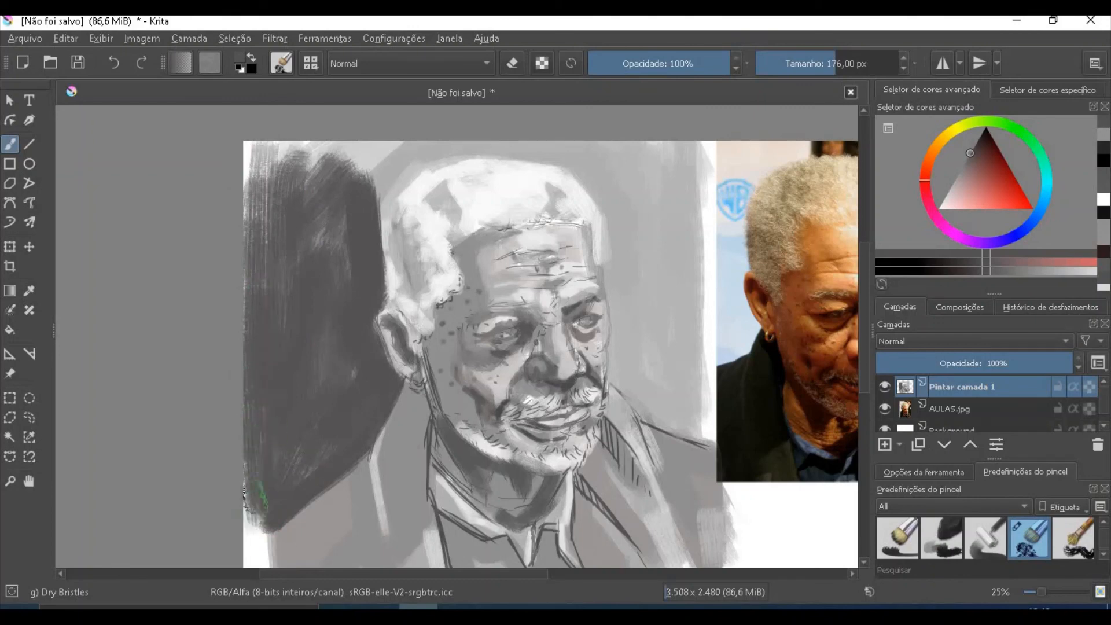
# - Extend the dark grey background over the top of the hair and down the right side of the face to the shoulder
pyautogui.moveTo(519, 573); pyautogui.dragTo(577, 573)
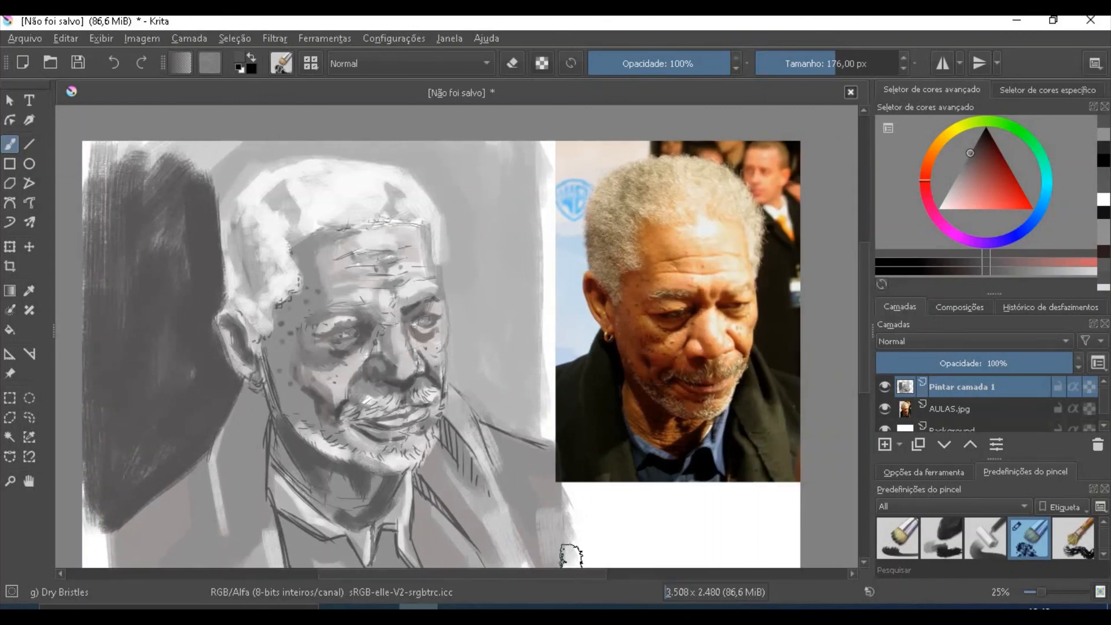
pyautogui.moveTo(193, 213)
pyautogui.mouseDown()
pyautogui.moveTo(236, 155)
pyautogui.moveTo(296, 134)
pyautogui.moveTo(386, 171)
pyautogui.moveTo(319, 145)
pyautogui.moveTo(384, 165)
pyautogui.moveTo(328, 142)
pyautogui.moveTo(478, 162)
pyautogui.moveTo(411, 179)
pyautogui.mouseUp()
pyautogui.moveTo(448, 184)
pyautogui.mouseDown()
pyautogui.moveTo(466, 278)
pyautogui.moveTo(453, 276)
pyautogui.moveTo(455, 327)
pyautogui.moveTo(475, 400)
pyautogui.moveTo(544, 442)
pyautogui.mouseUp()
# - Fill the remaining background between the head and the reference photo with dark grey, using a 154 px brush
pyautogui.press(']')
pyautogui.press(']')
pyautogui.press(']')
pyautogui.press(']')
pyautogui.press(']')
pyautogui.press(']')
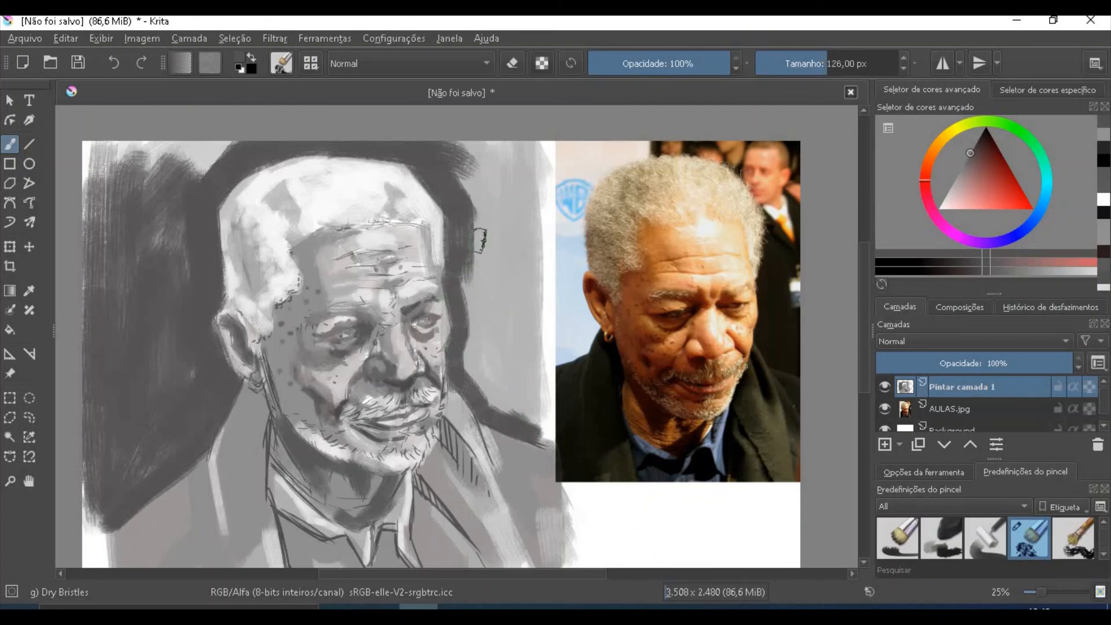
pyautogui.moveTo(483, 207)
pyautogui.mouseDown()
pyautogui.moveTo(475, 330)
pyautogui.moveTo(499, 339)
pyautogui.moveTo(519, 288)
pyautogui.moveTo(522, 342)
pyautogui.moveTo(541, 185)
pyautogui.moveTo(475, 191)
pyautogui.moveTo(509, 152)
pyautogui.moveTo(477, 174)
pyautogui.moveTo(524, 227)
pyautogui.mouseUp()
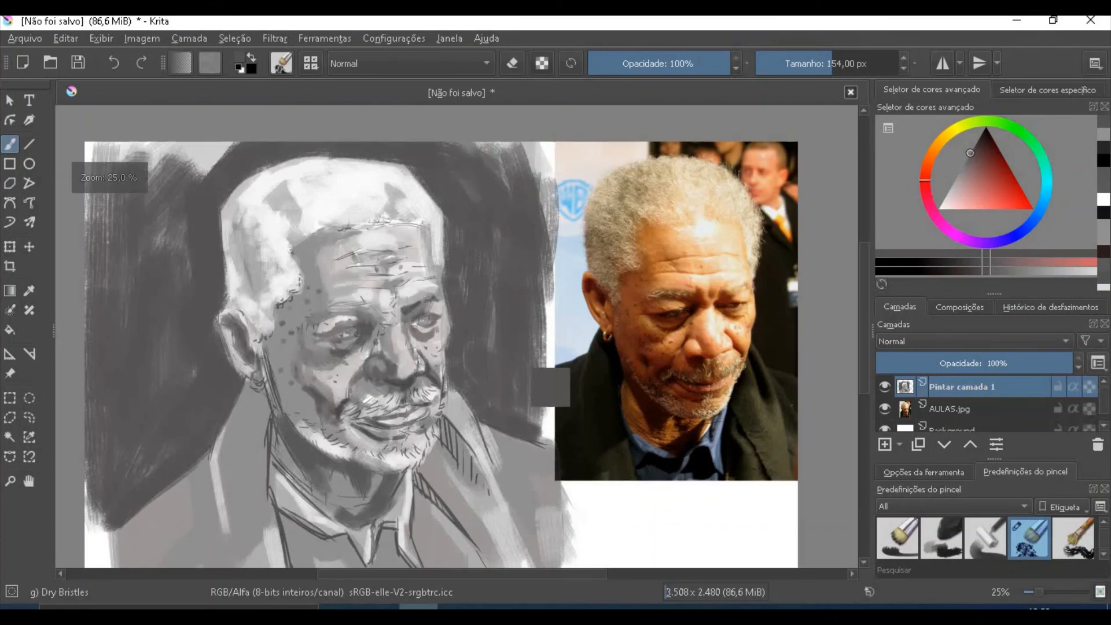
pyautogui.press('-')
pyautogui.click(29, 481)
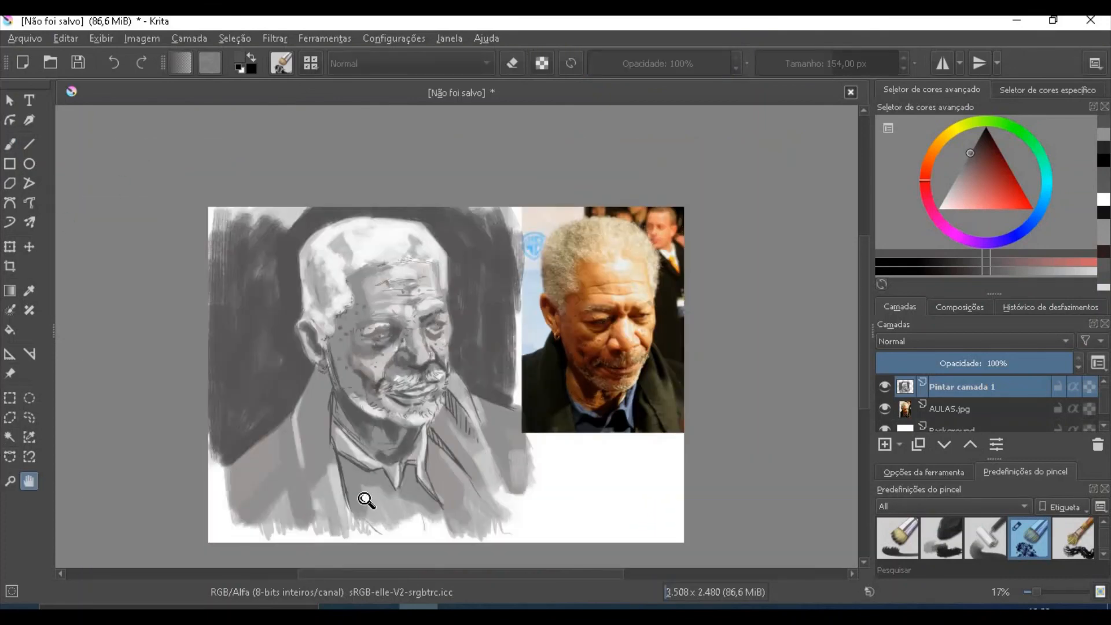
pyautogui.moveTo(383, 504); pyautogui.dragTo(419, 470)
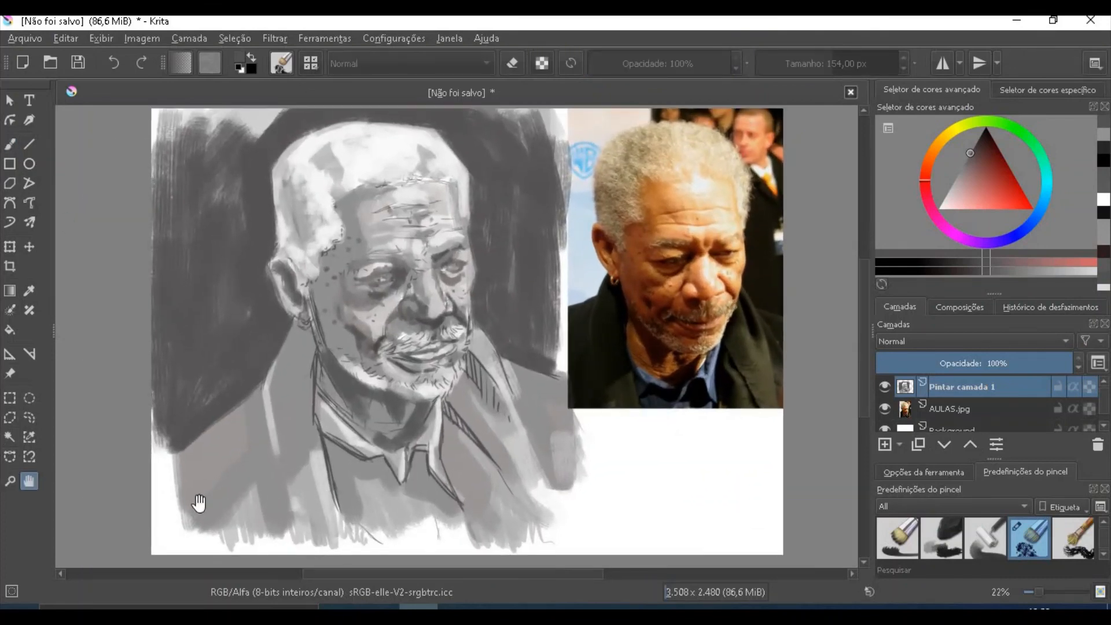